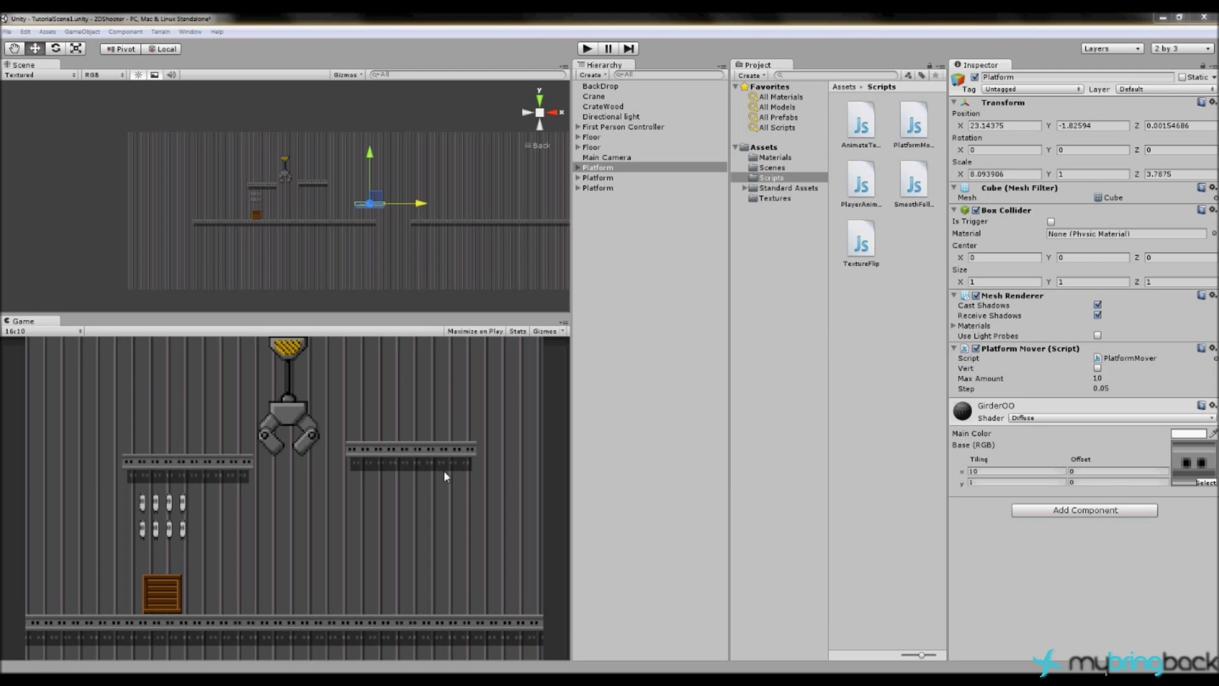
Step: Start Play mode and walk the player right along the girders, jumping onto the moving platform
click(587, 49)
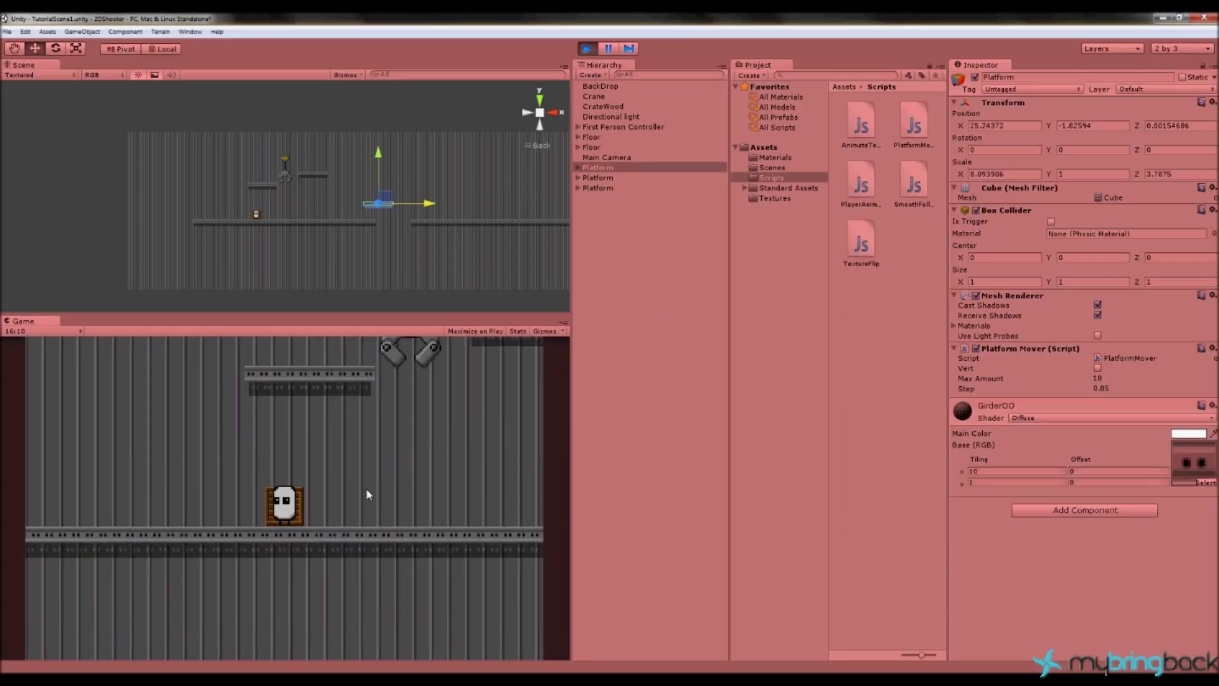
key(Right)
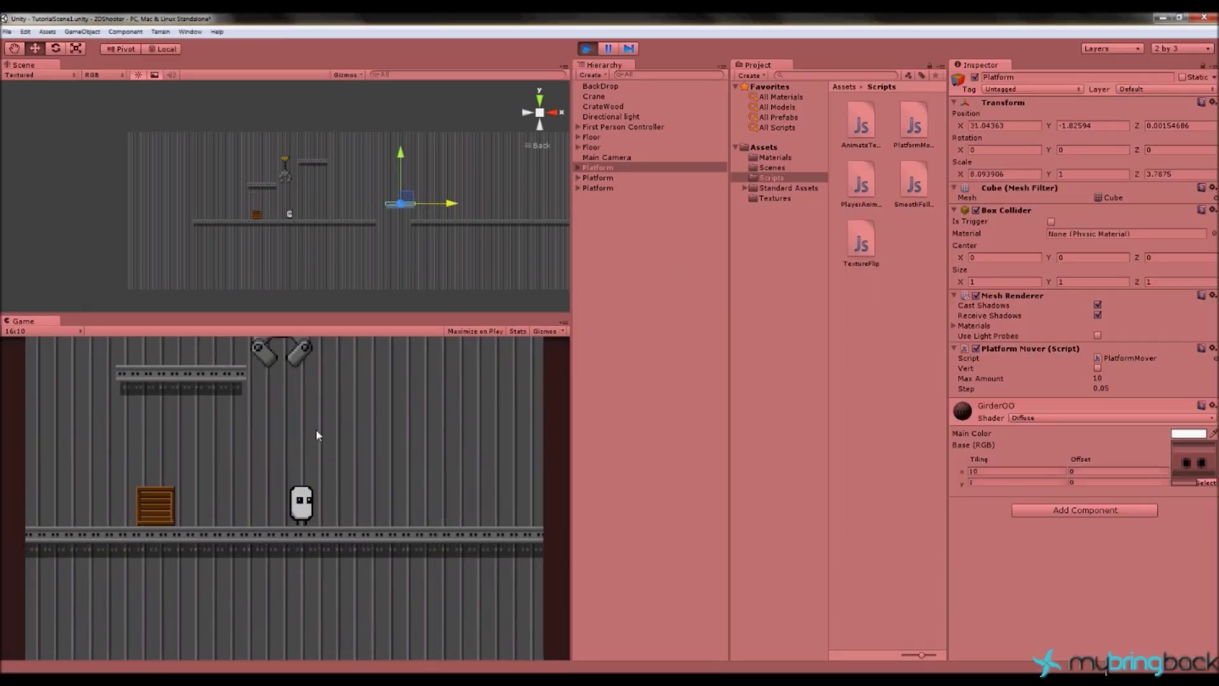
key(Right)
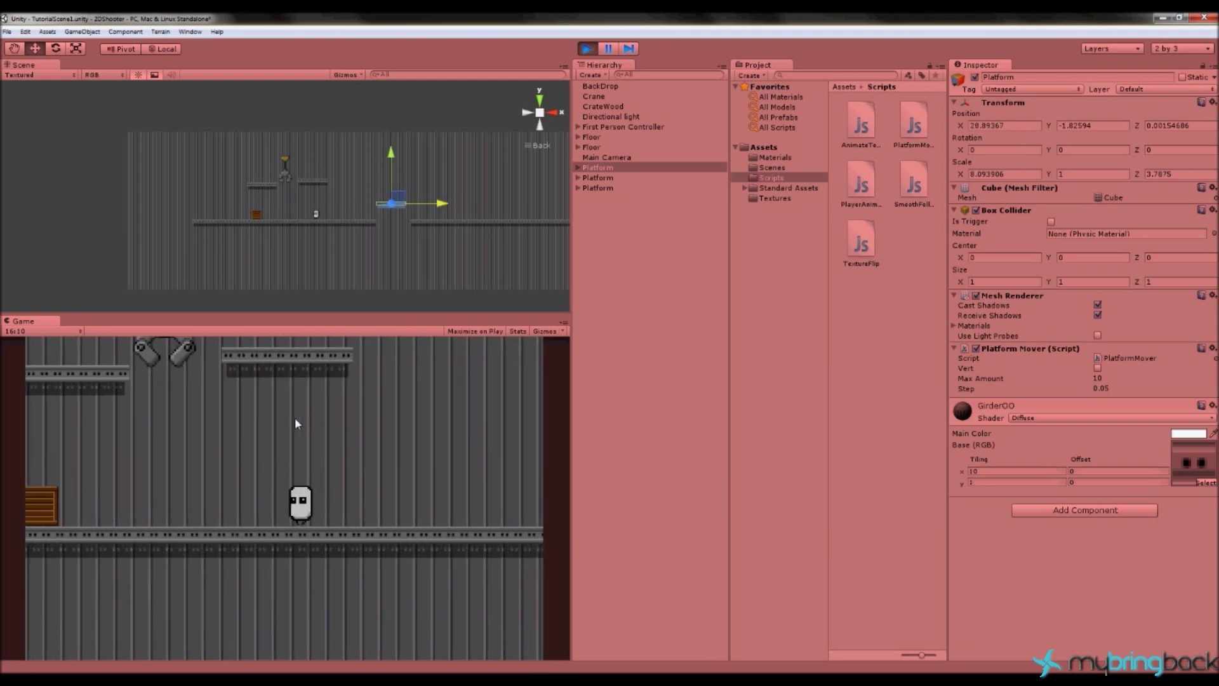
key(Right)
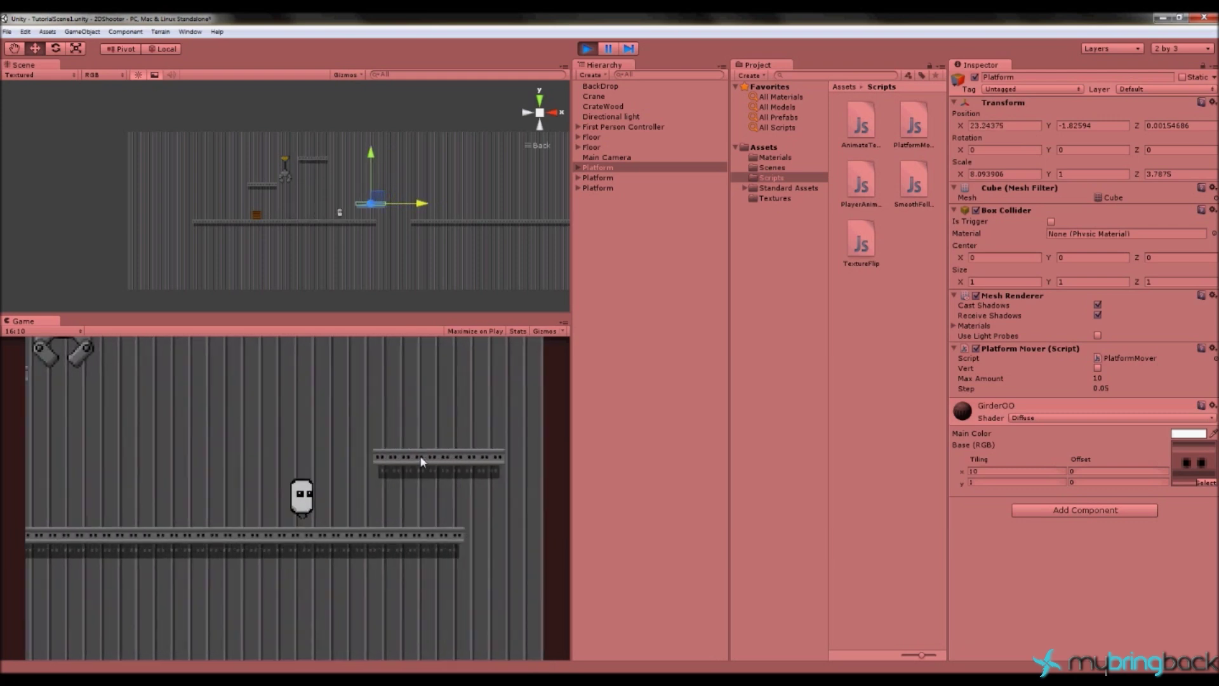
key(Right)
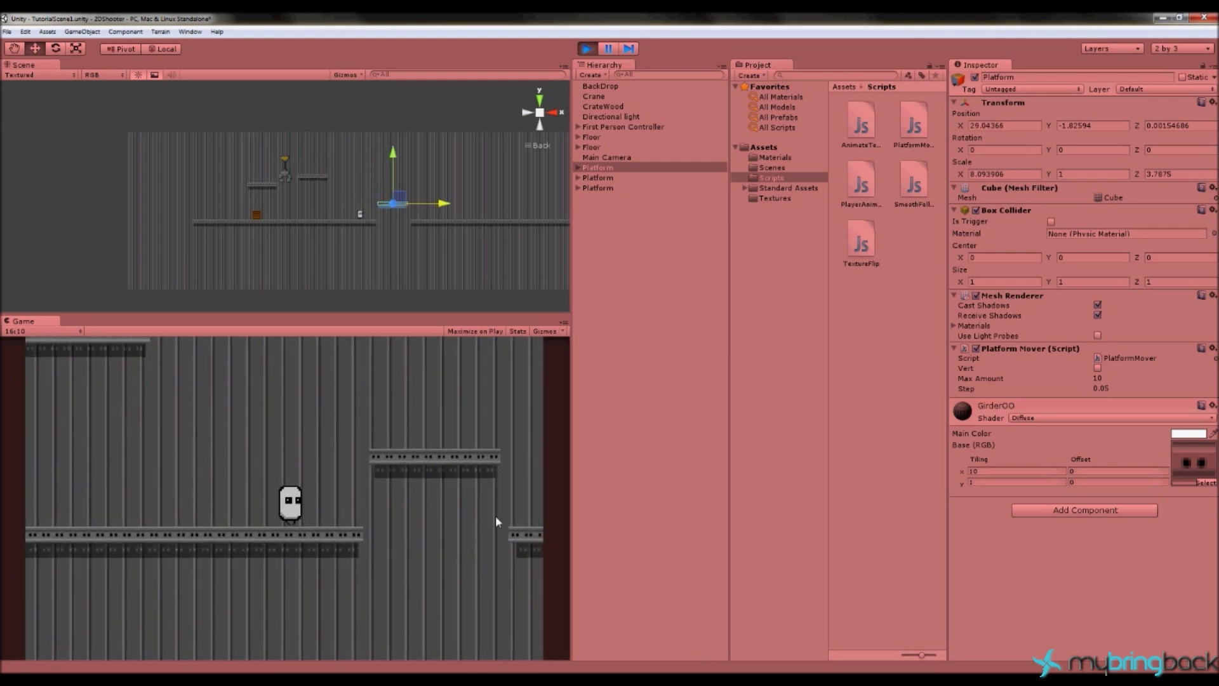
key(Right)
key(space)
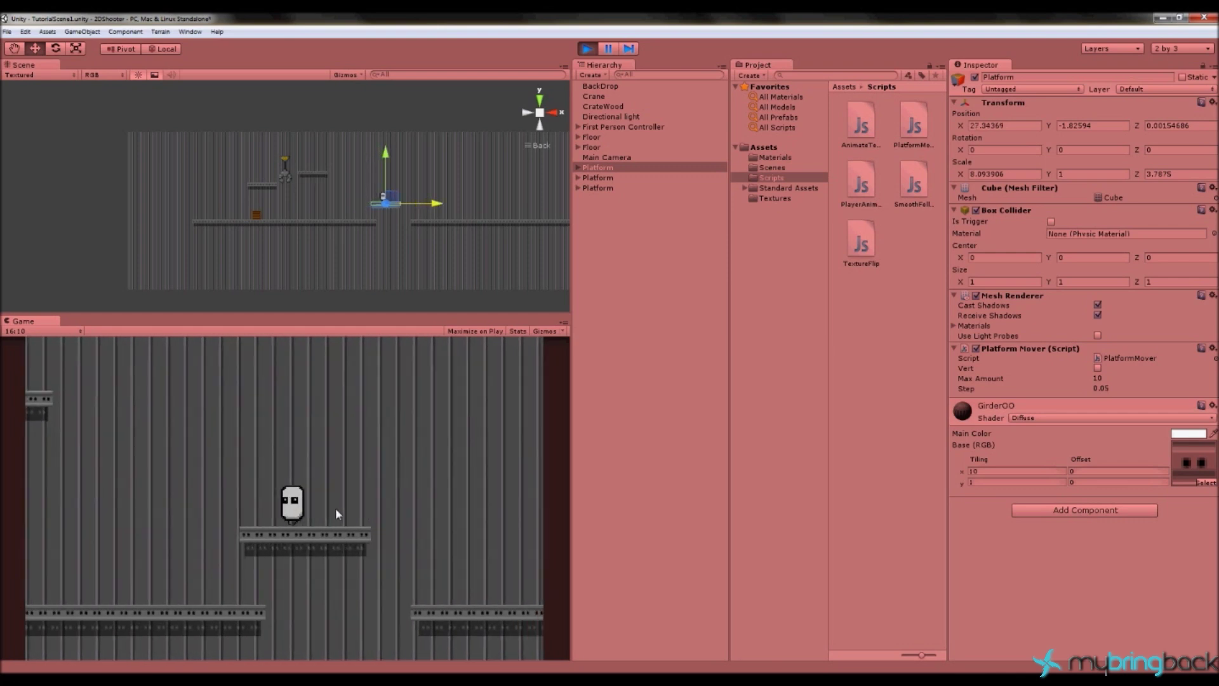
Step: Drop off and re-board the moving platform, walk left along the floor girder, then stop Play mode
key(Right)
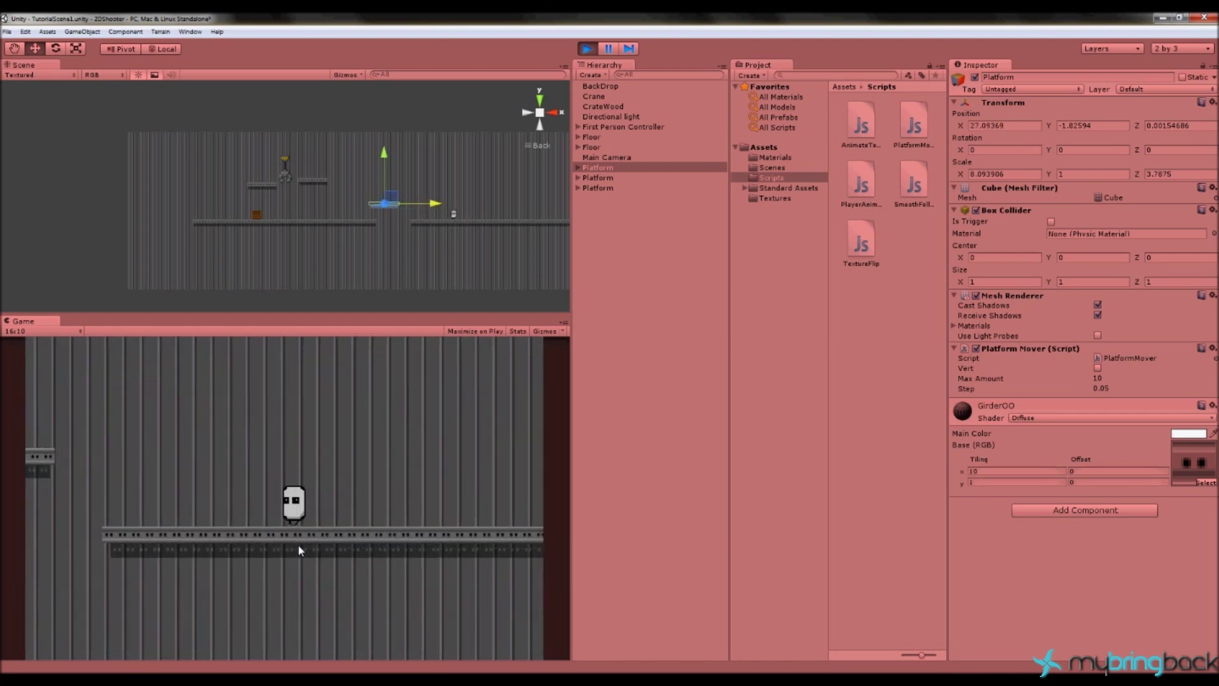
key(Left)
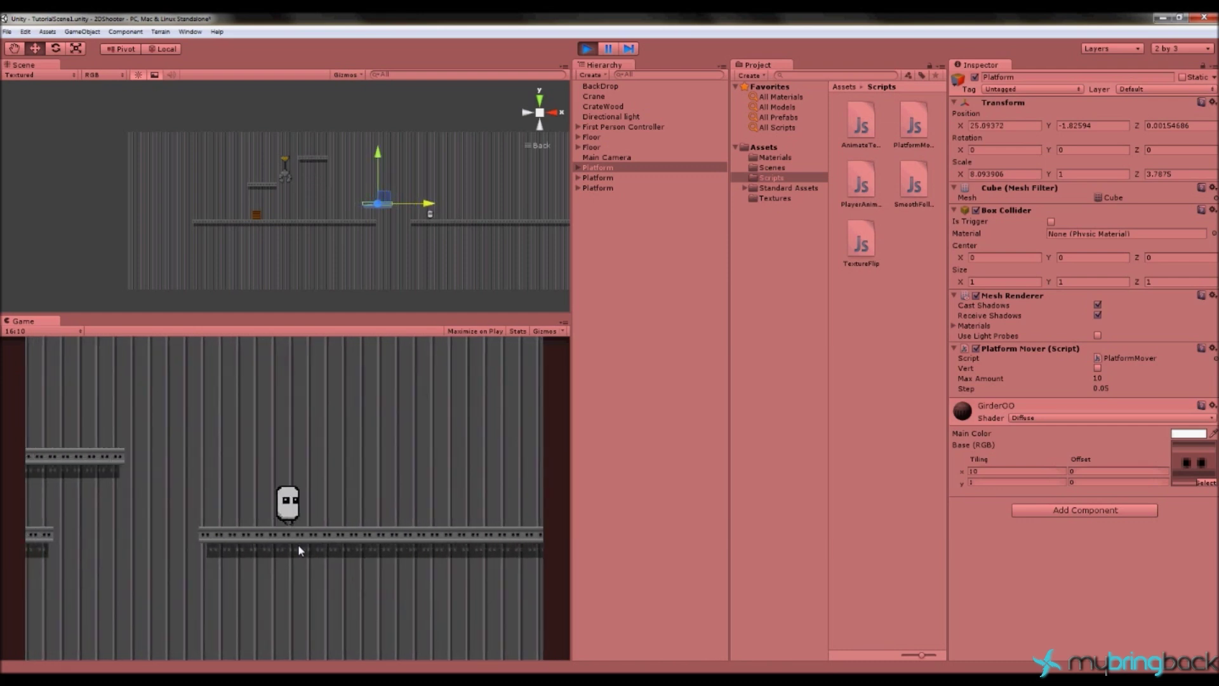
key(space)
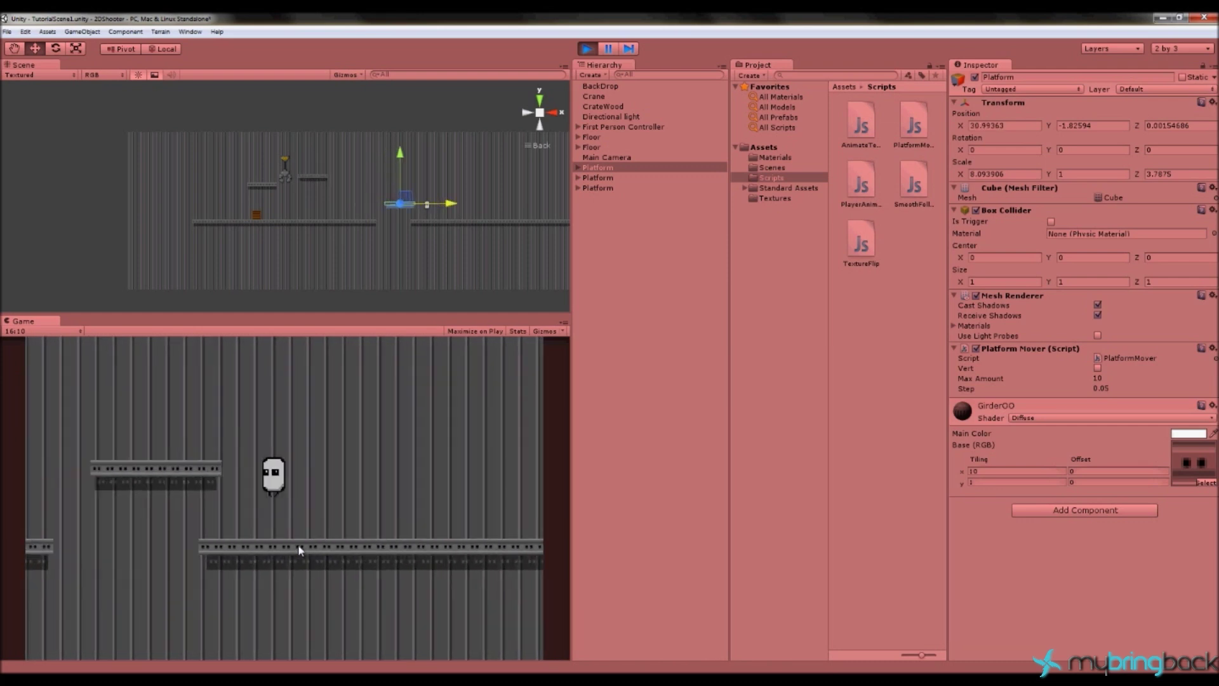
key(Left)
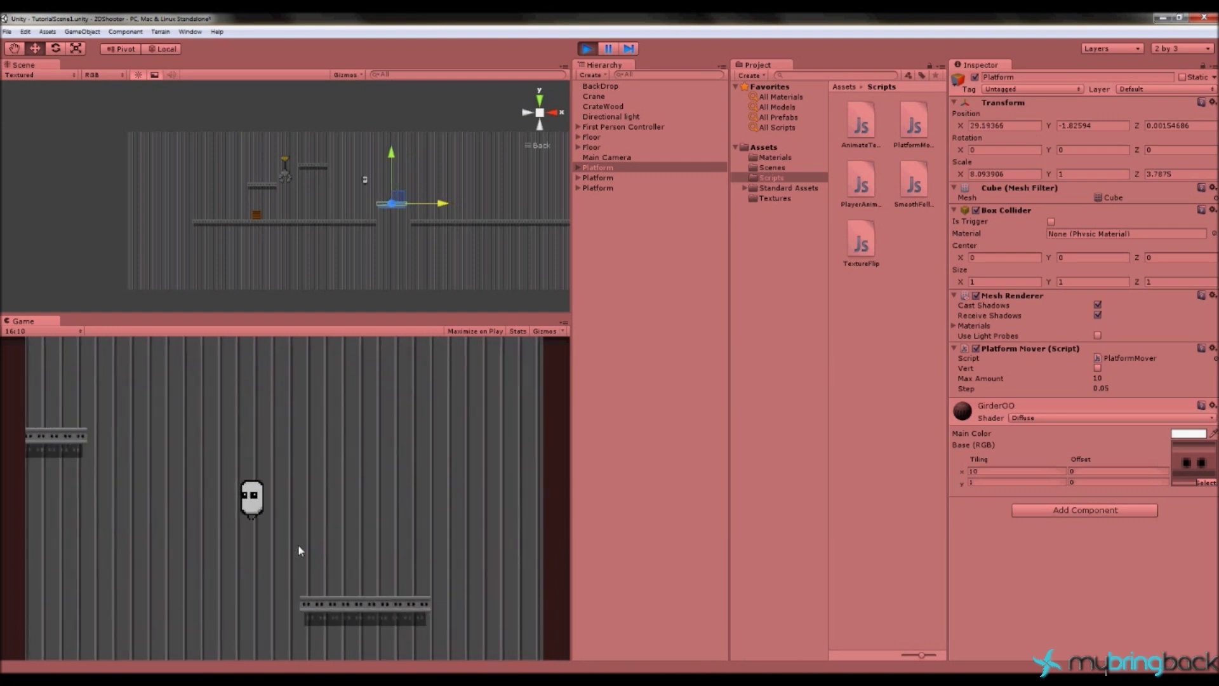
key(Left)
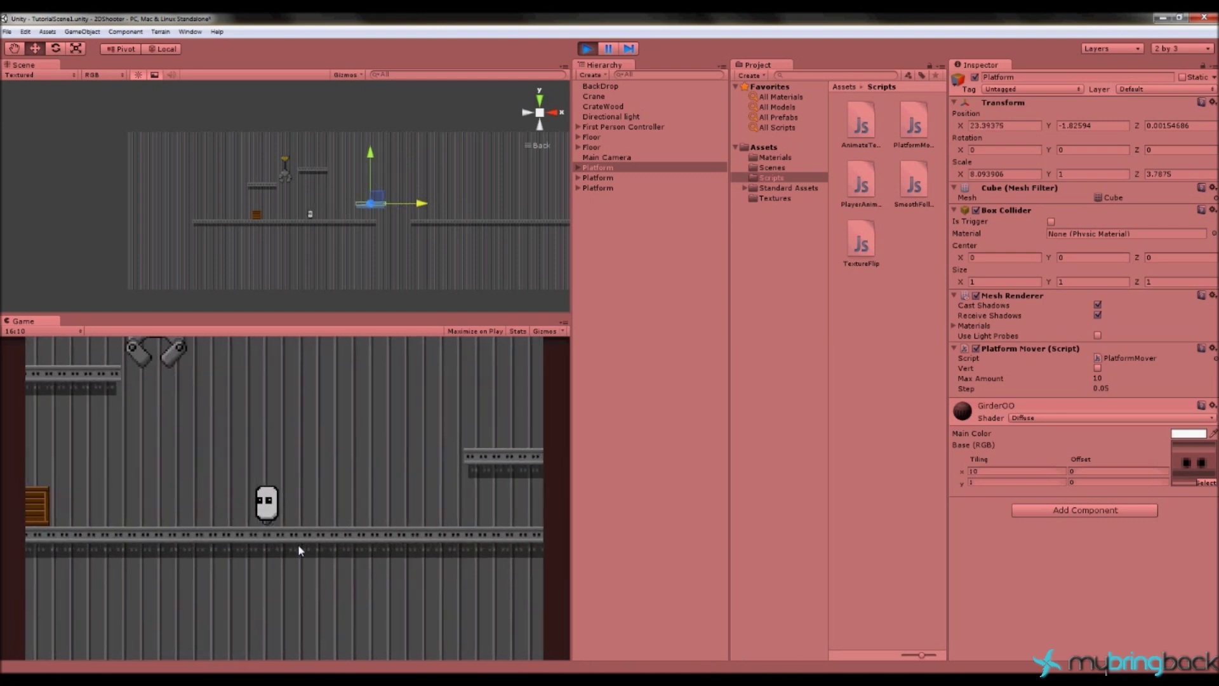
key(Left)
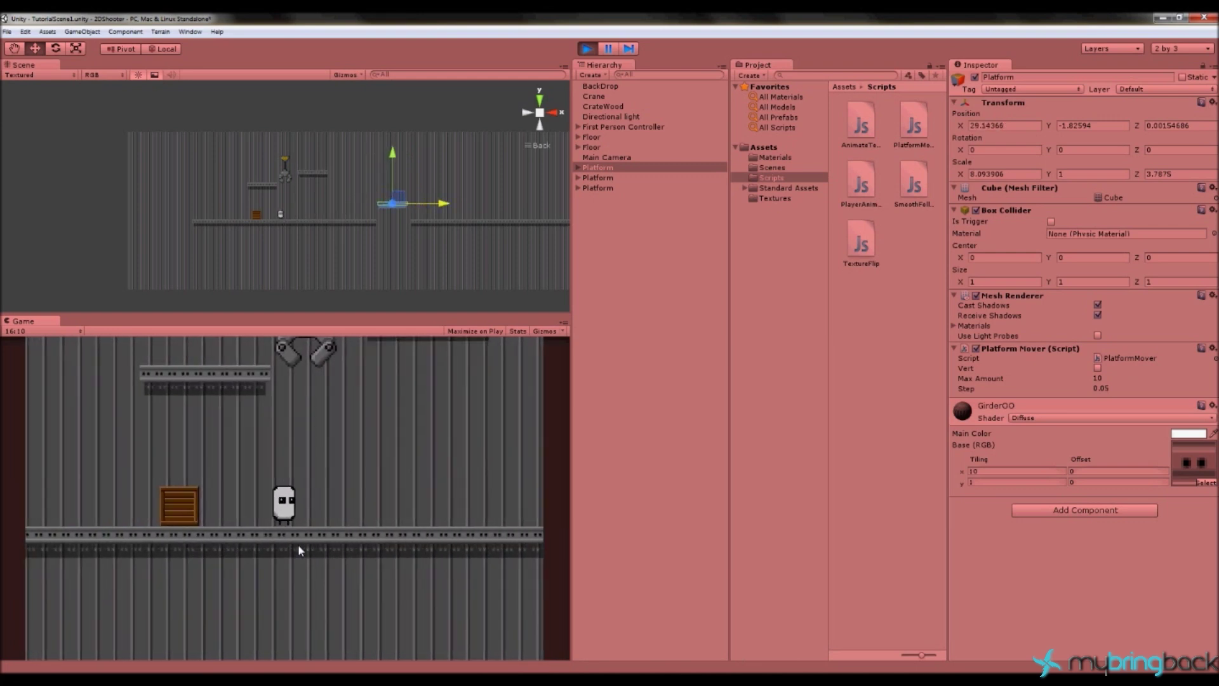
key(Right)
key(Left)
key(Left)
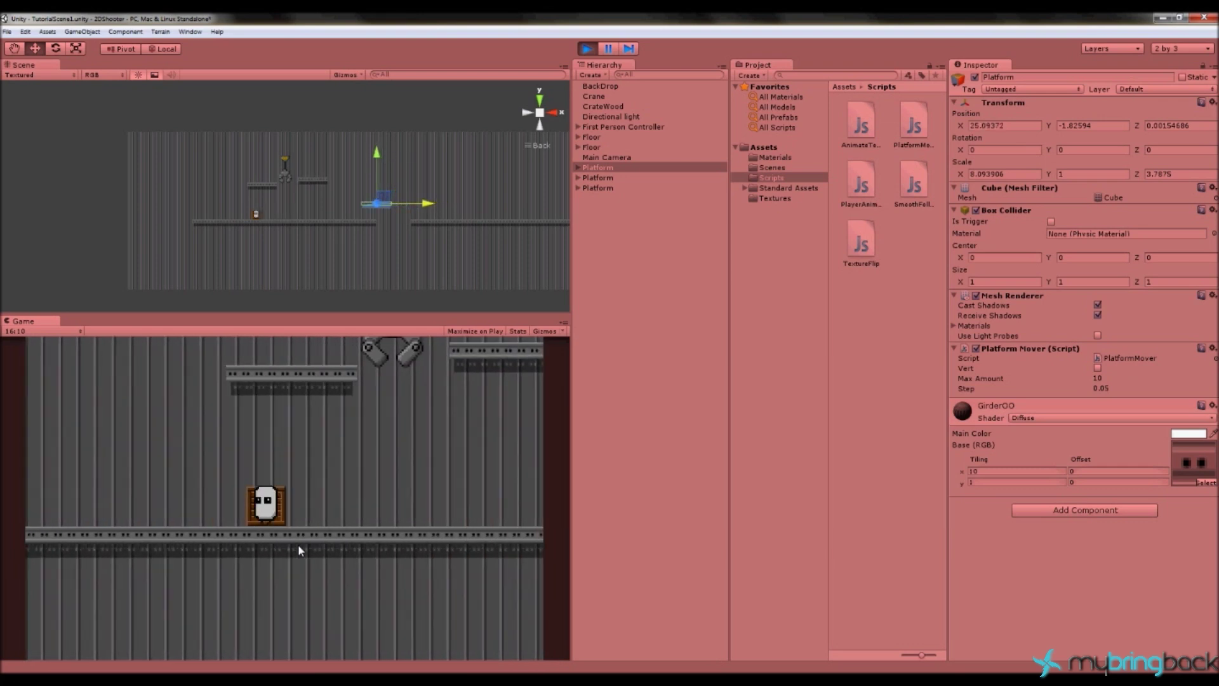
key(Left)
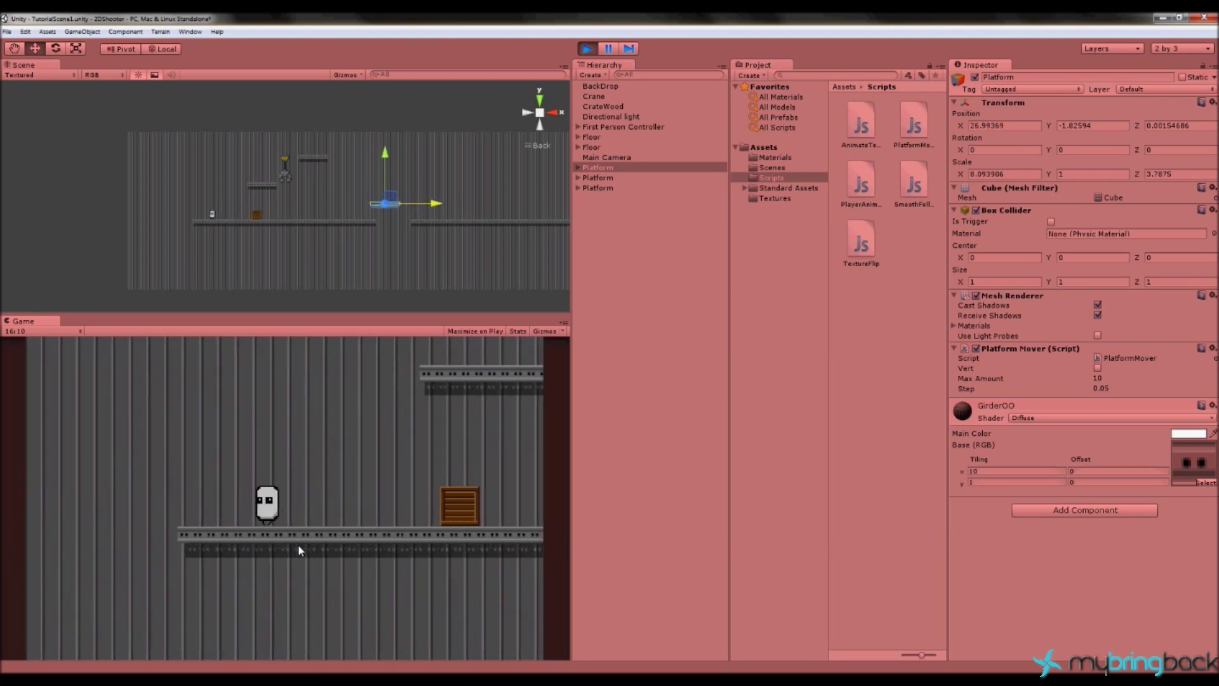
key(Left)
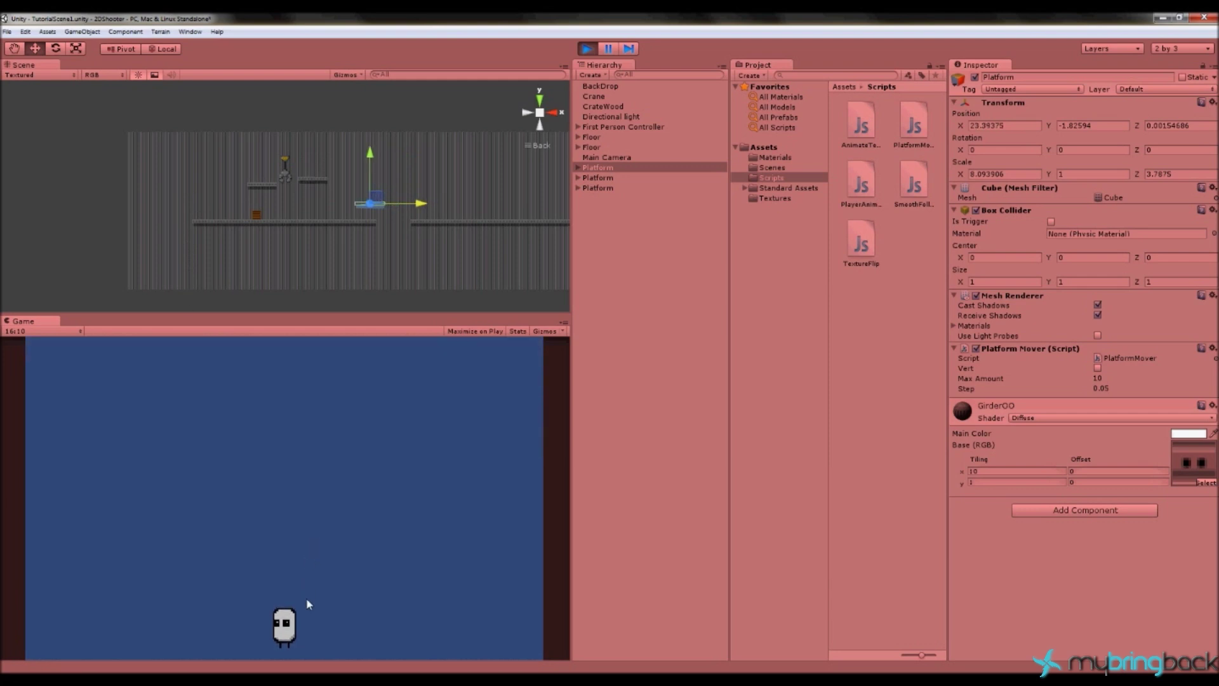
click(587, 49)
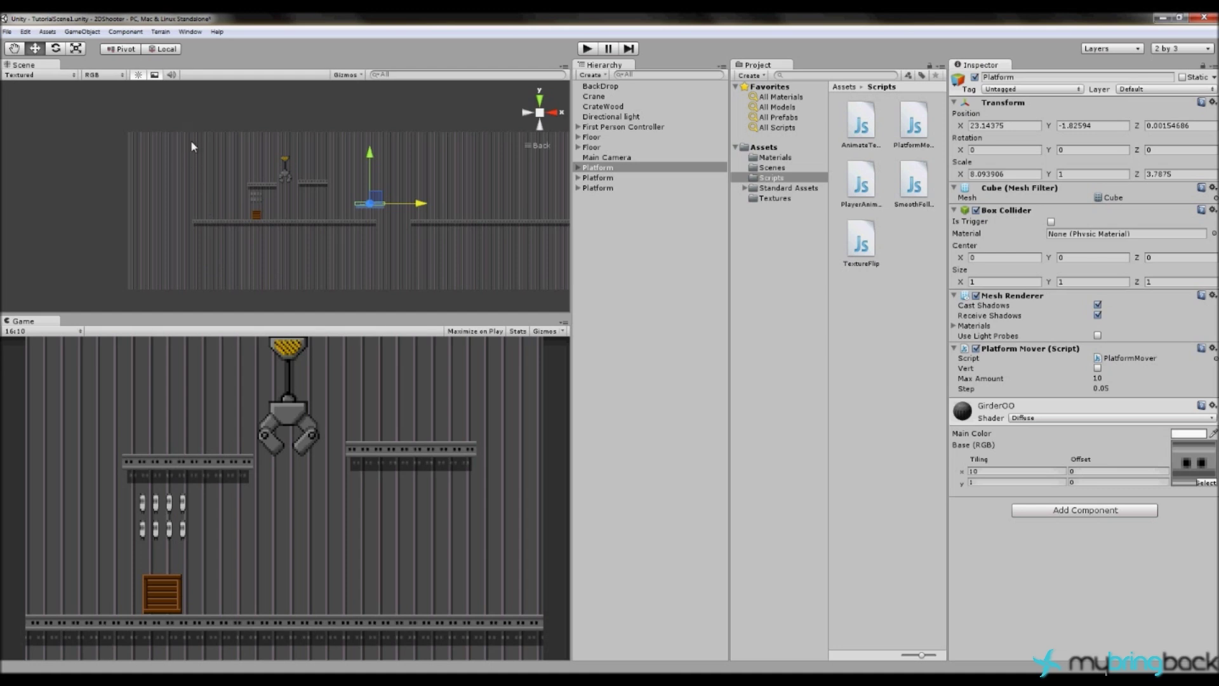
Step: Orbit the Scene view to inspect the level's depth, then snap back to the flat Back view
alt+drag(466, 115, 237, 201)
alt+drag(251, 265, 300, 276)
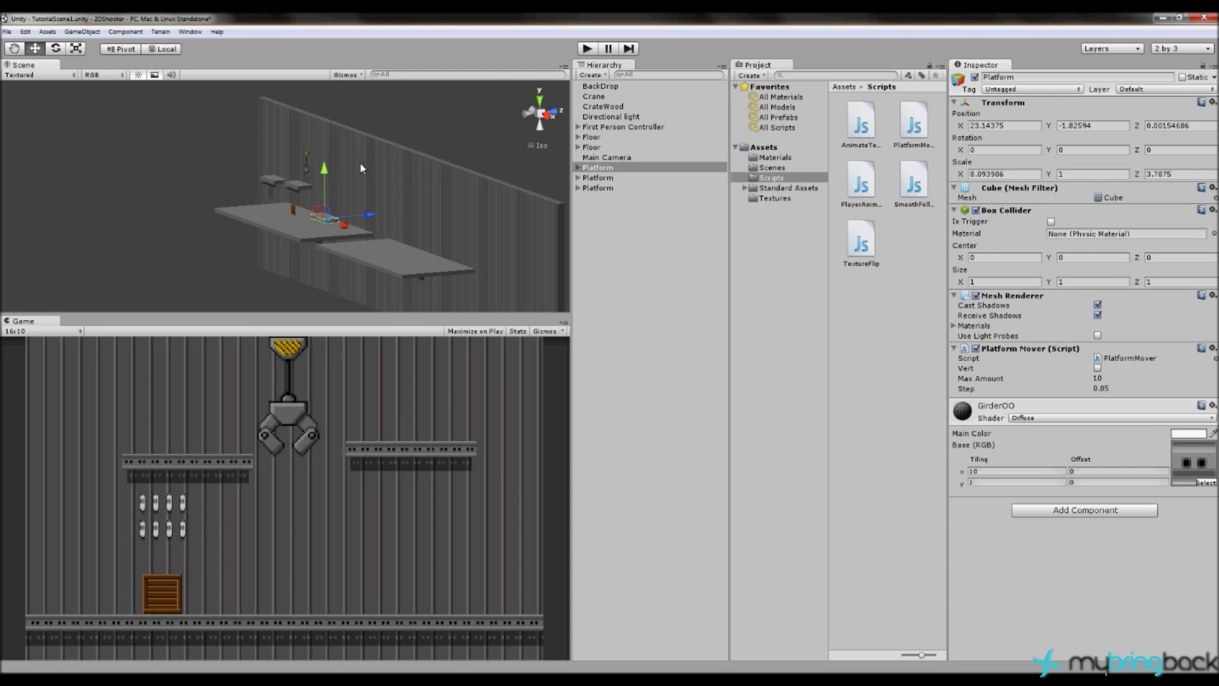
alt+drag(93, 242, 161, 233)
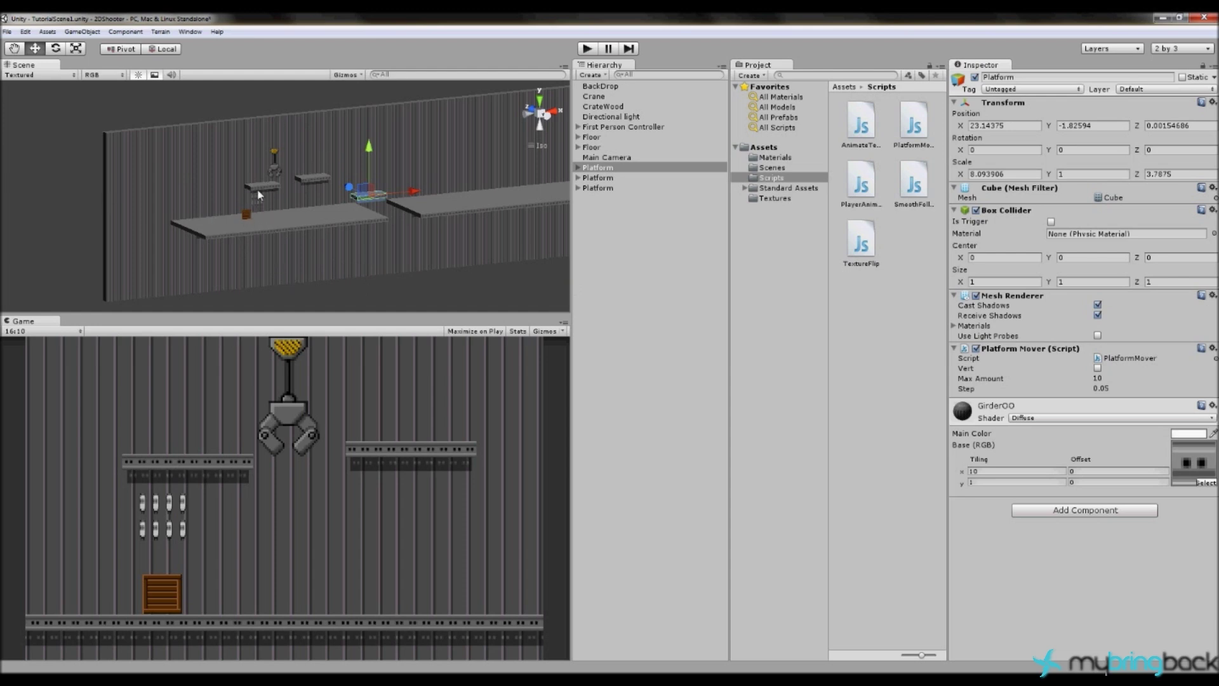
click(546, 125)
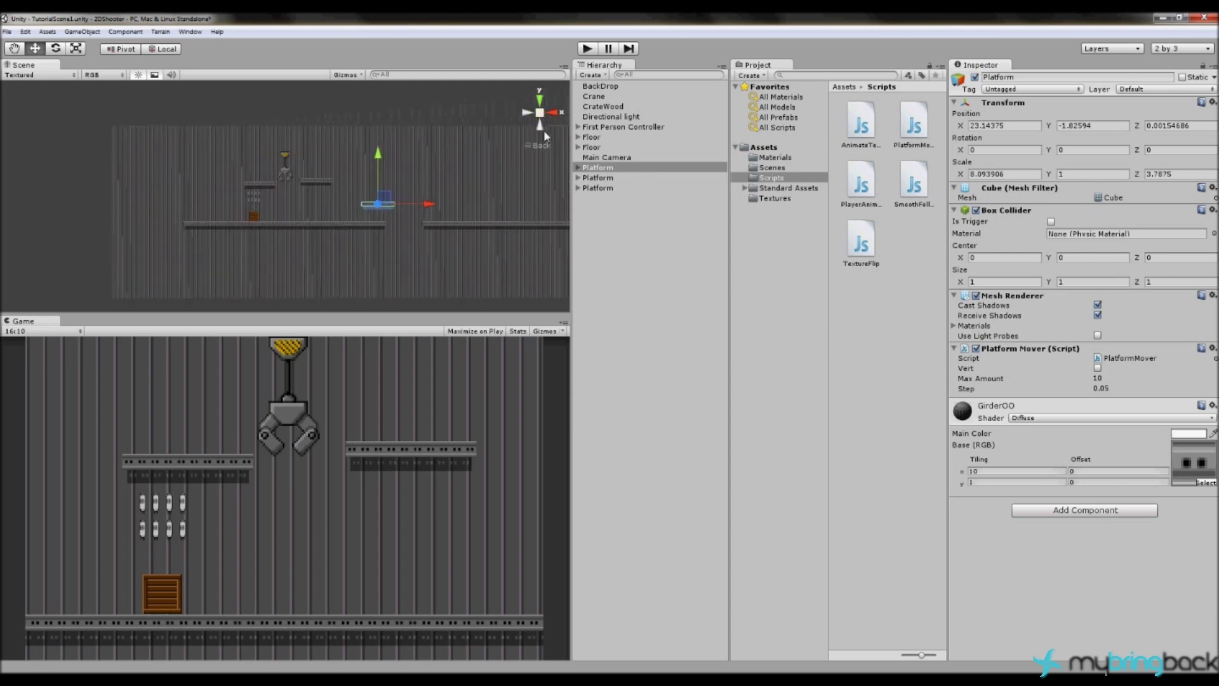
Step: Inspect the Main Camera, then frame the First Person Controller and review its components
click(597, 158)
scroll(298, 207, up, 5)
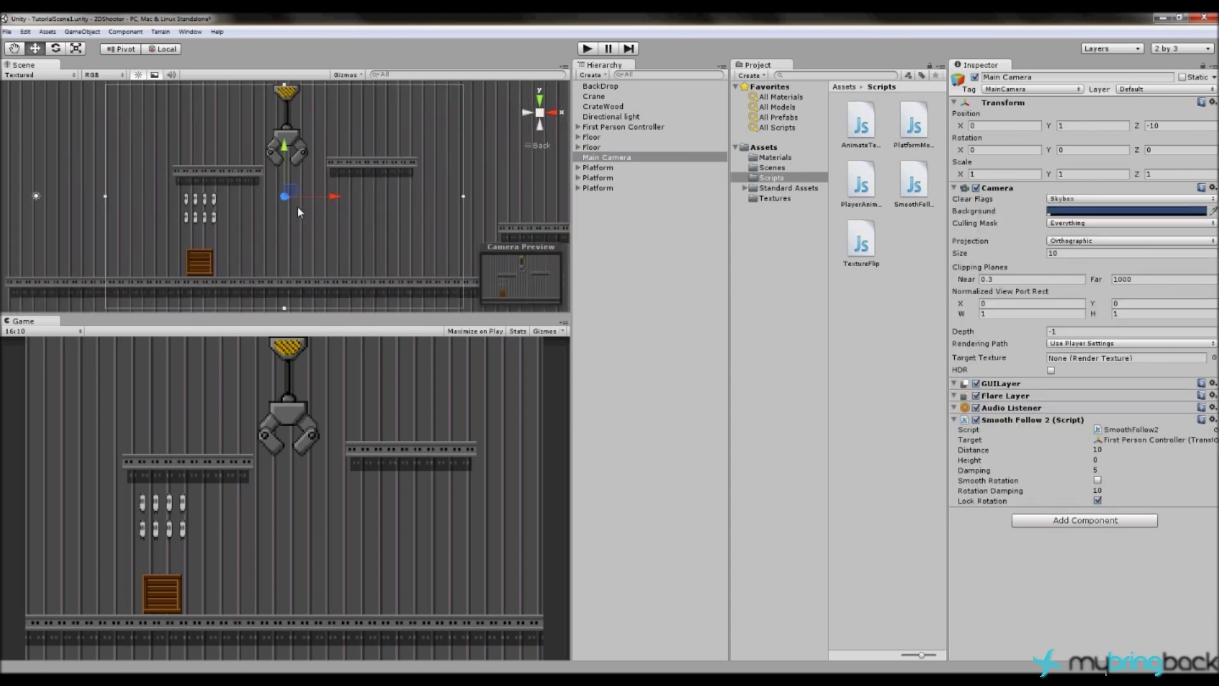
click(623, 126)
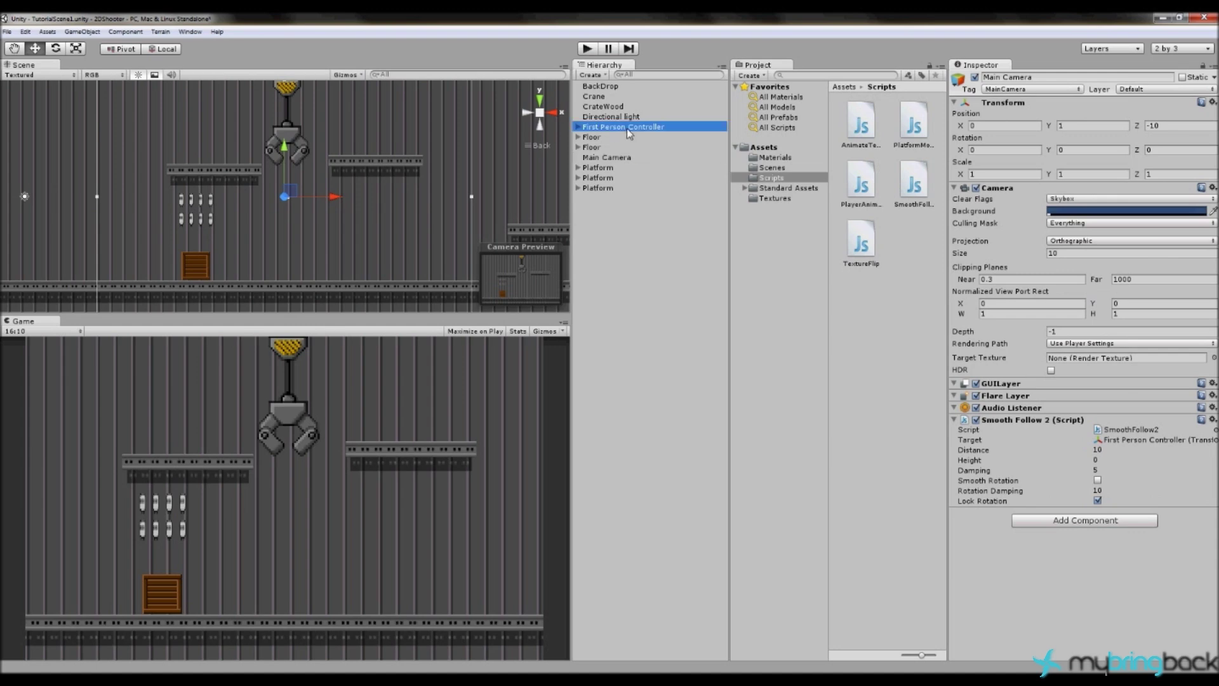
key(f)
scroll(313, 220, down, 8)
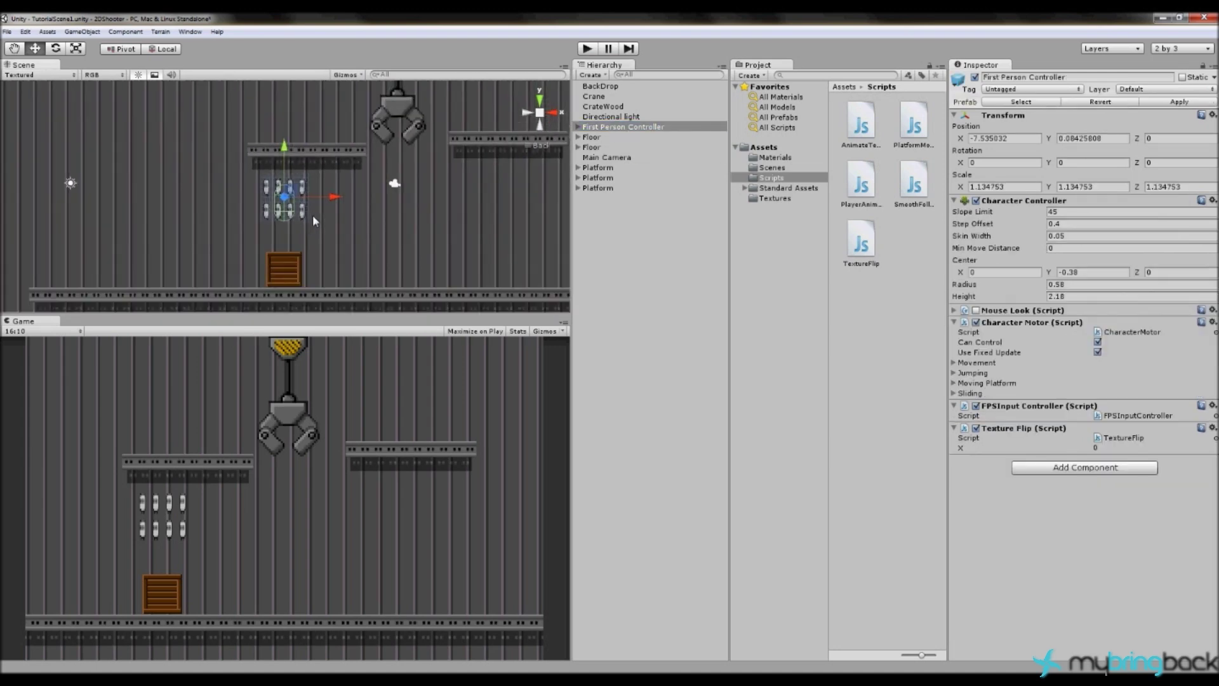
scroll(312, 216, down, 3)
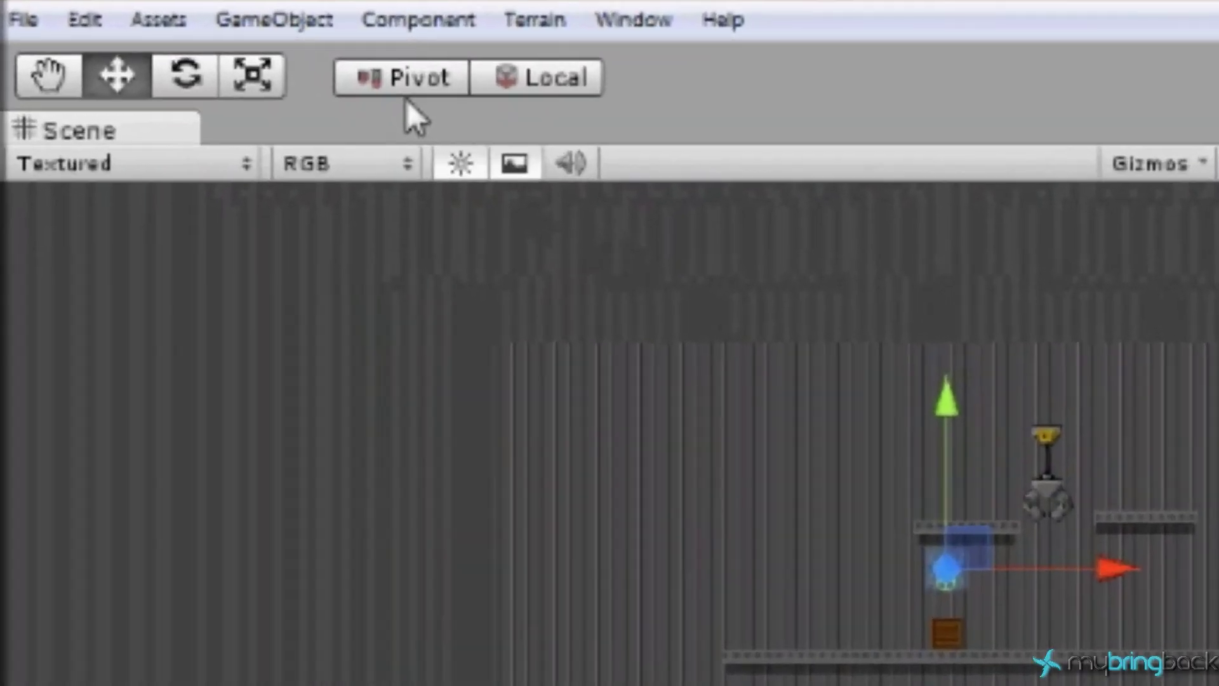
Step: Add a new Cube game object to the scene
click(88, 32)
mouse_move(436, 148)
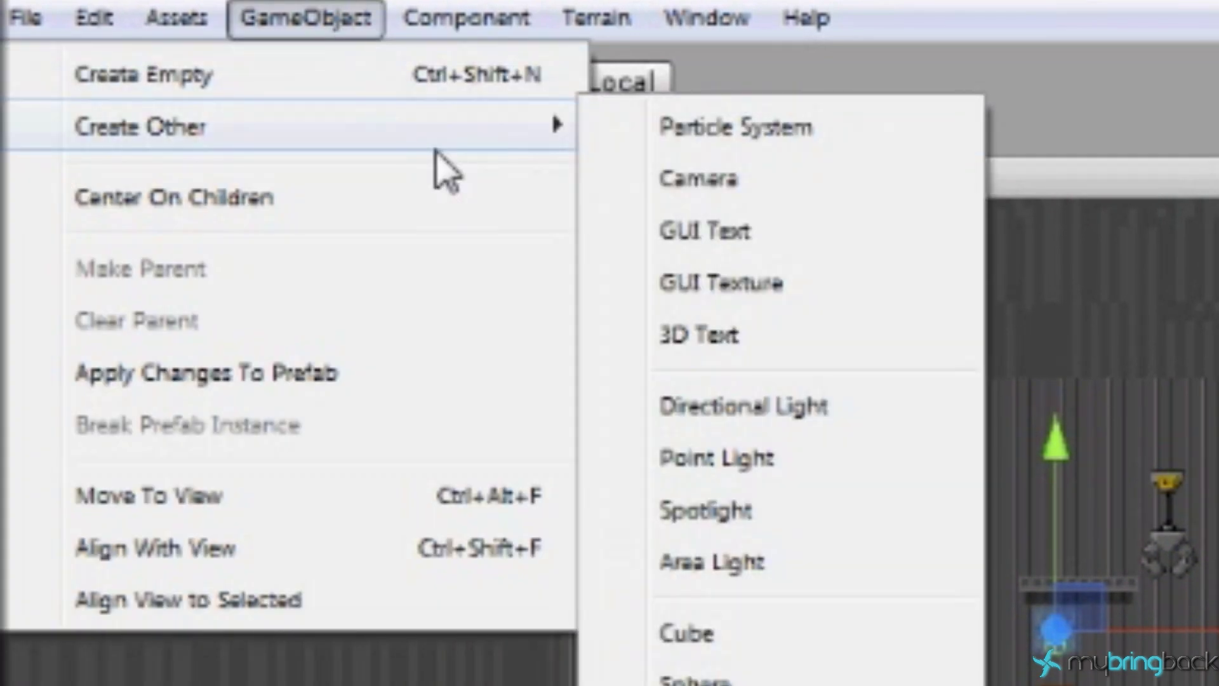
click(812, 633)
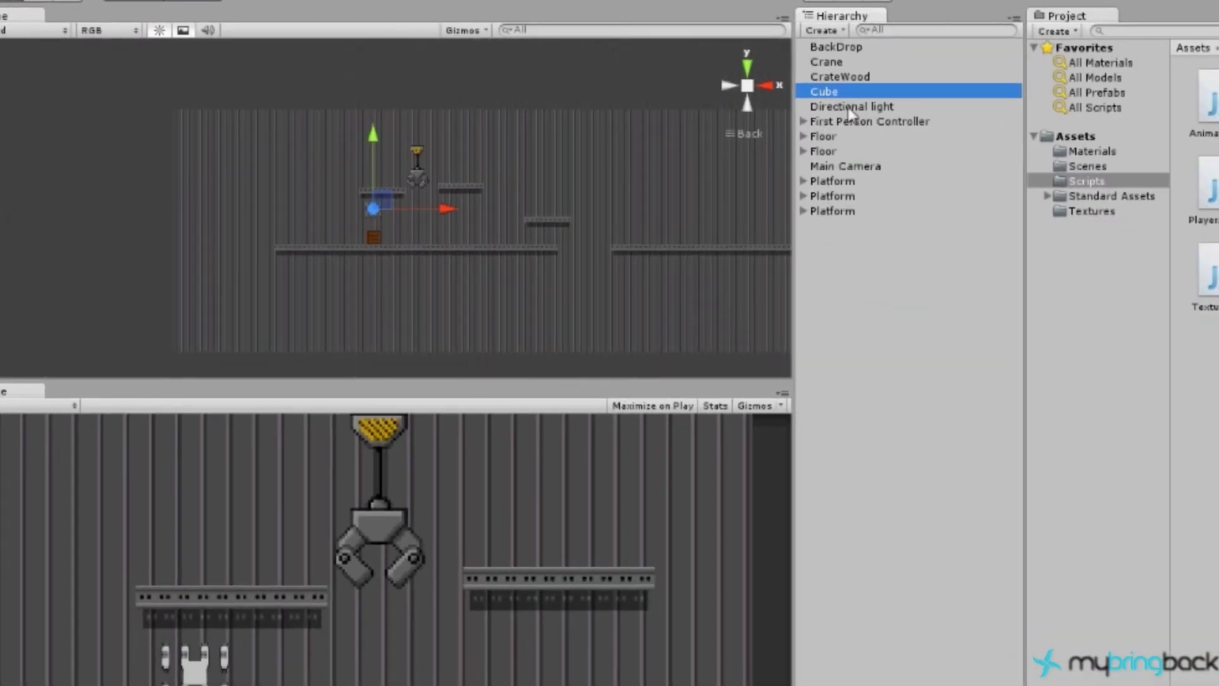
Step: Scale the cube up along Y into a tall pillar, then orbit to an angled view
click(87, 8)
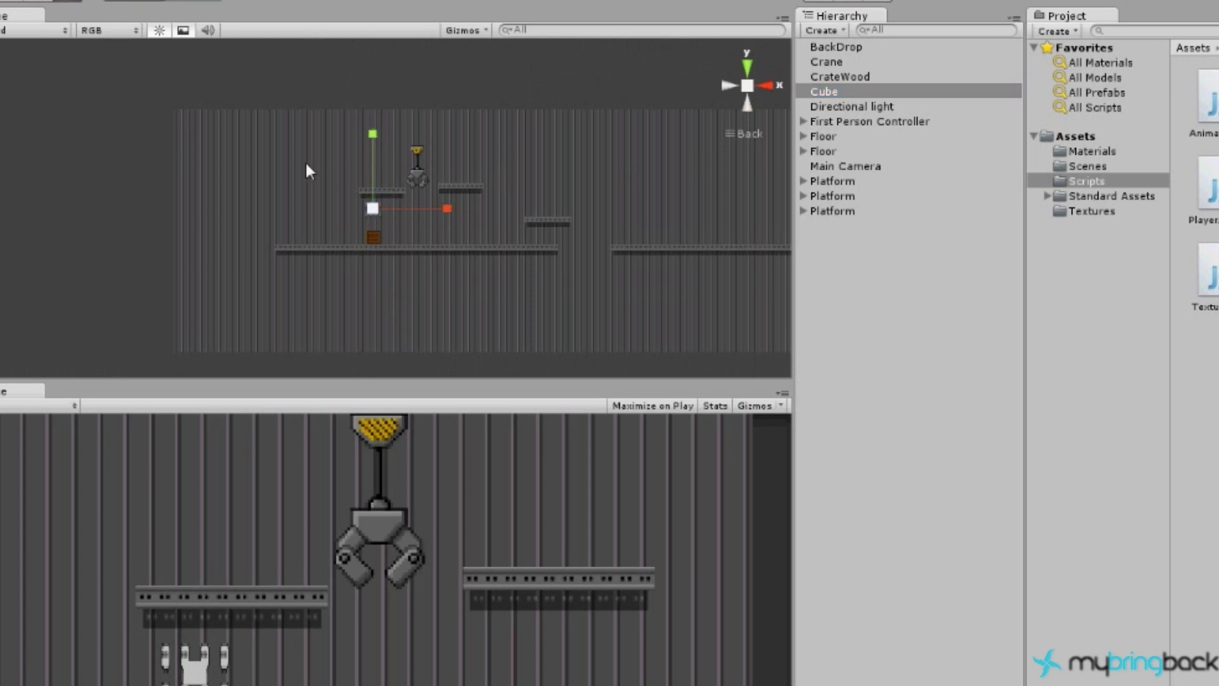
drag(372, 134, 374, 25)
drag(372, 136, 373, 25)
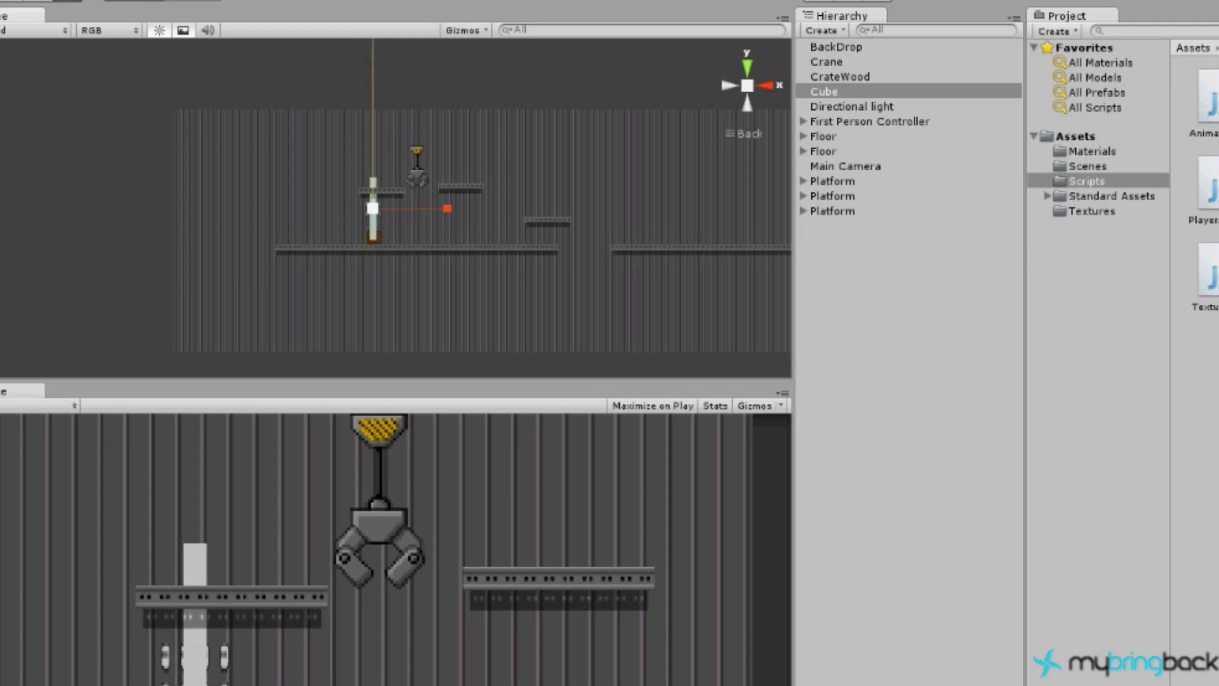
drag(373, 134, 374, 29)
drag(373, 134, 373, 134)
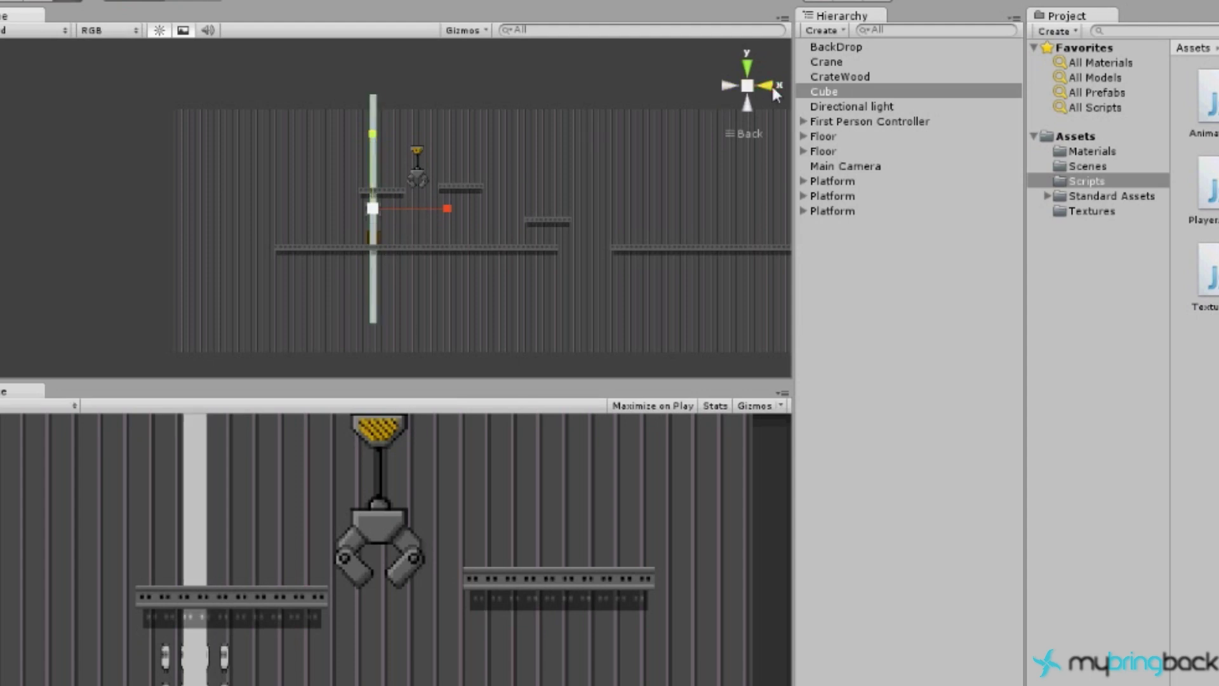
click(770, 84)
right_drag(456, 183, 408, 332)
Step: Stretch the pillar deep along Z and shift it right along the level on X
scroll(364, 262, up, 5)
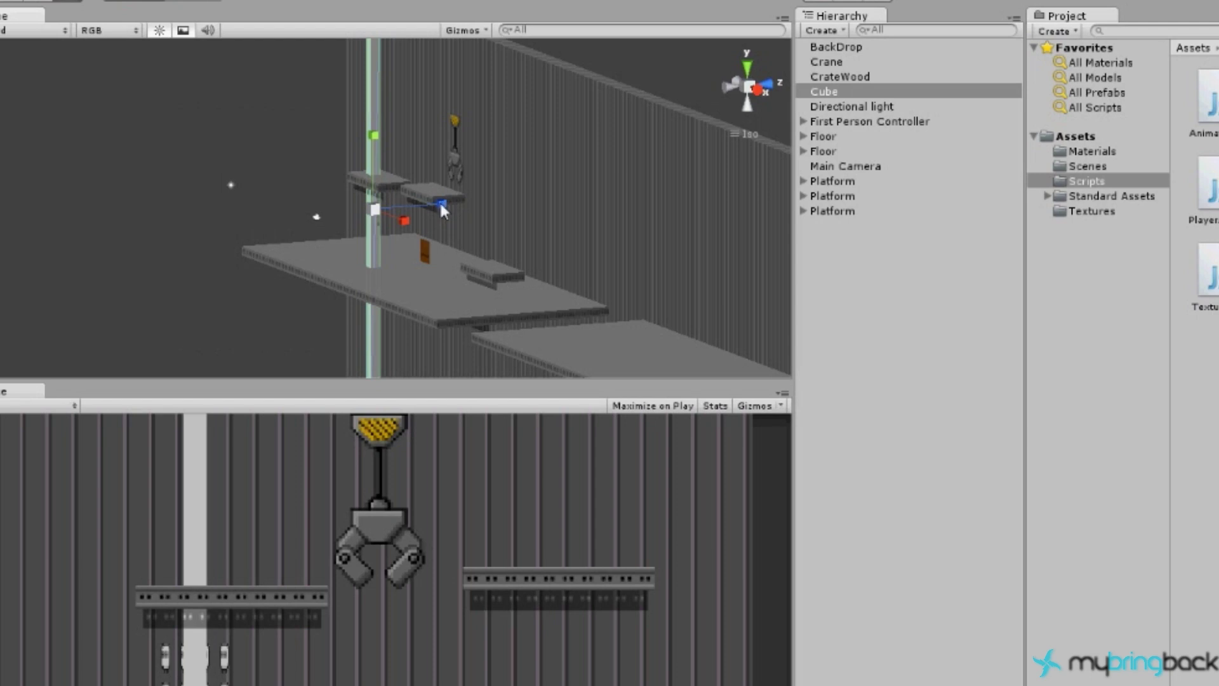
drag(443, 205, 978, 159)
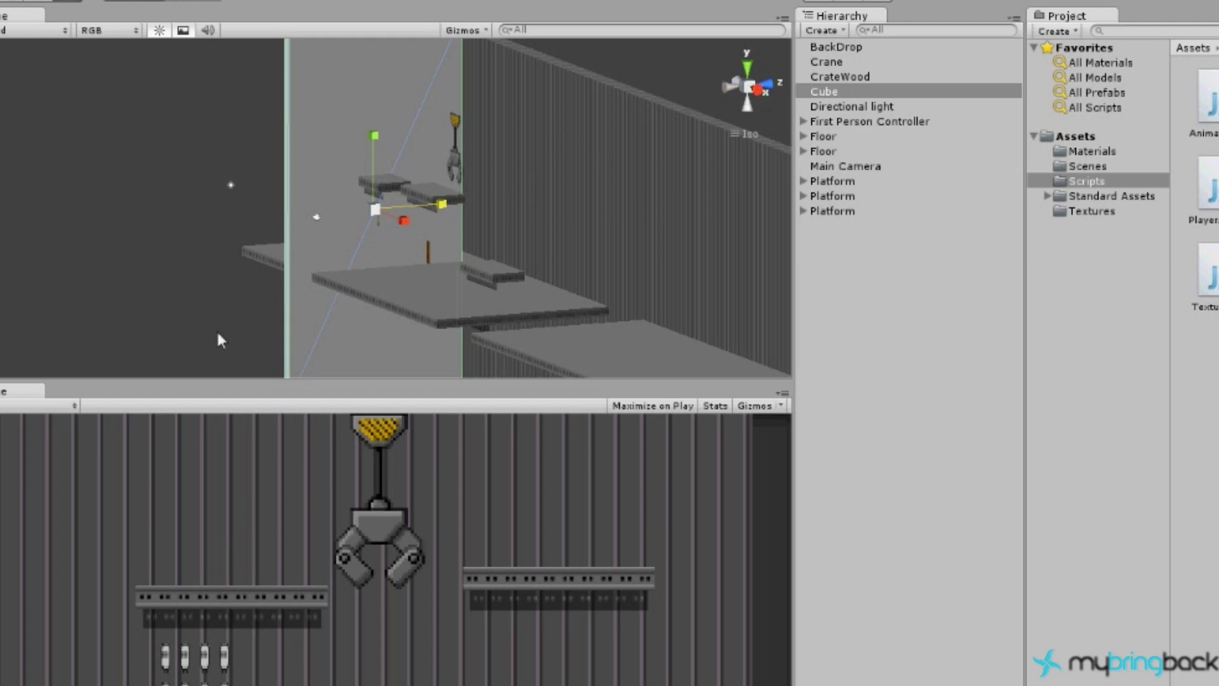
key(w)
drag(439, 202, 469, 203)
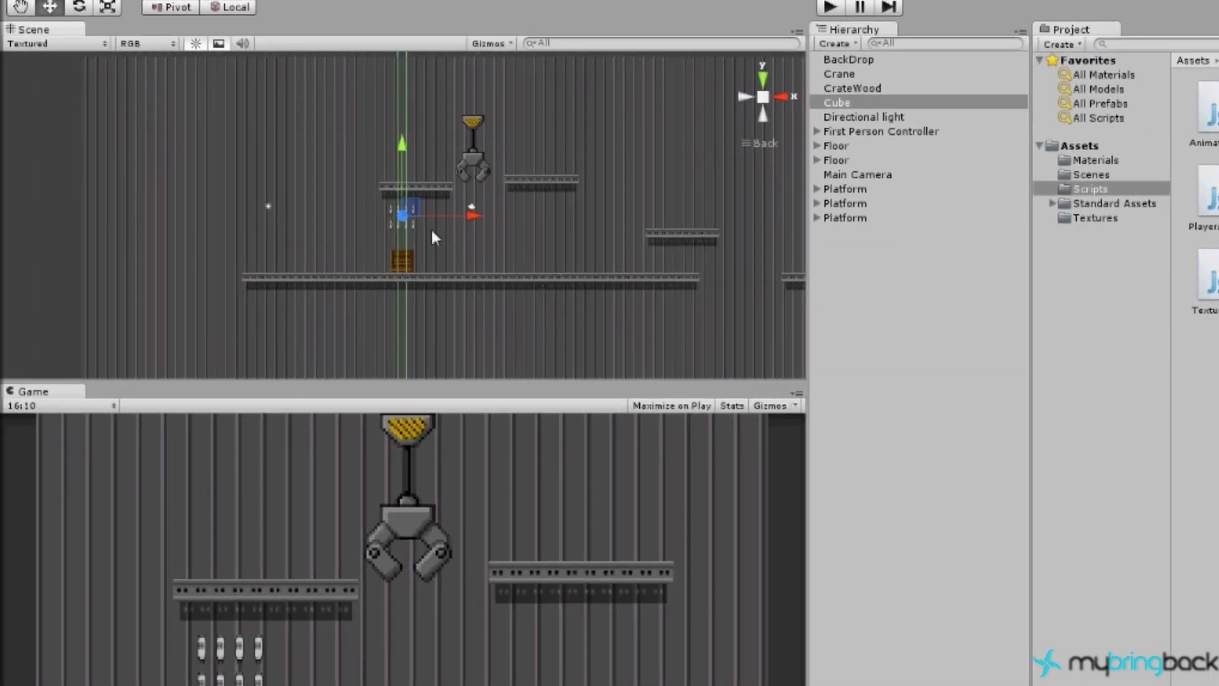
Step: Move the pillar left to the main floor's start, check it in 3D, and return to Back view
drag(473, 216, 336, 224)
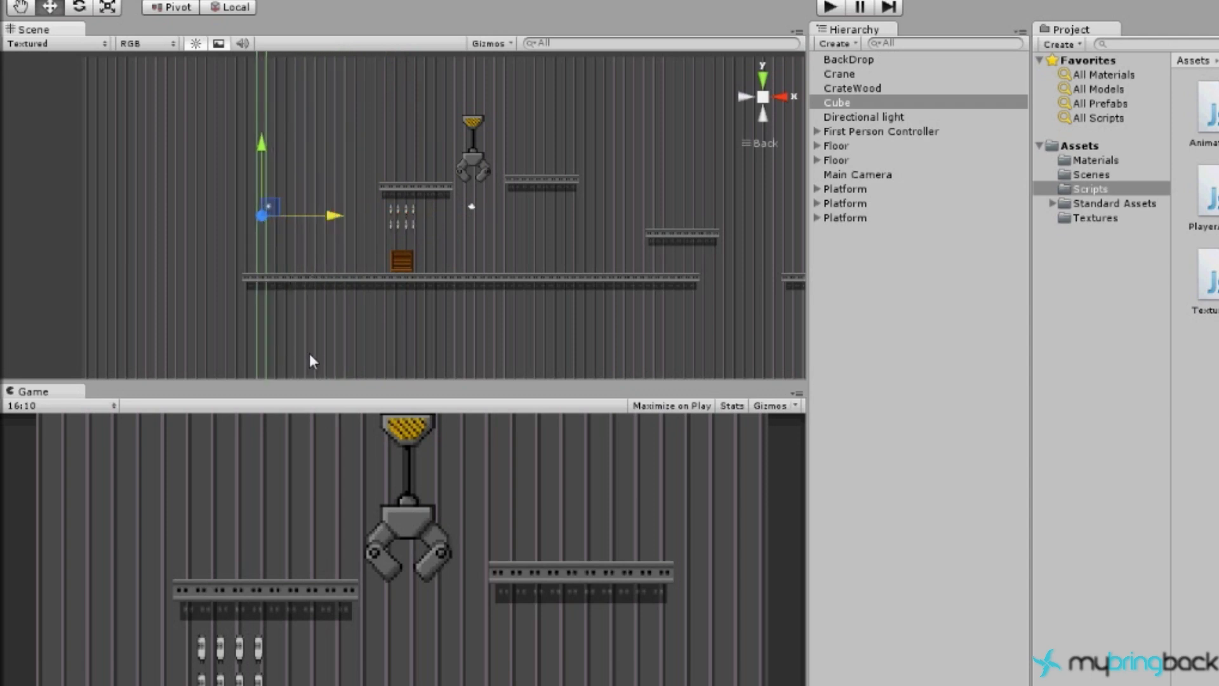
alt+drag(311, 357, 254, 318)
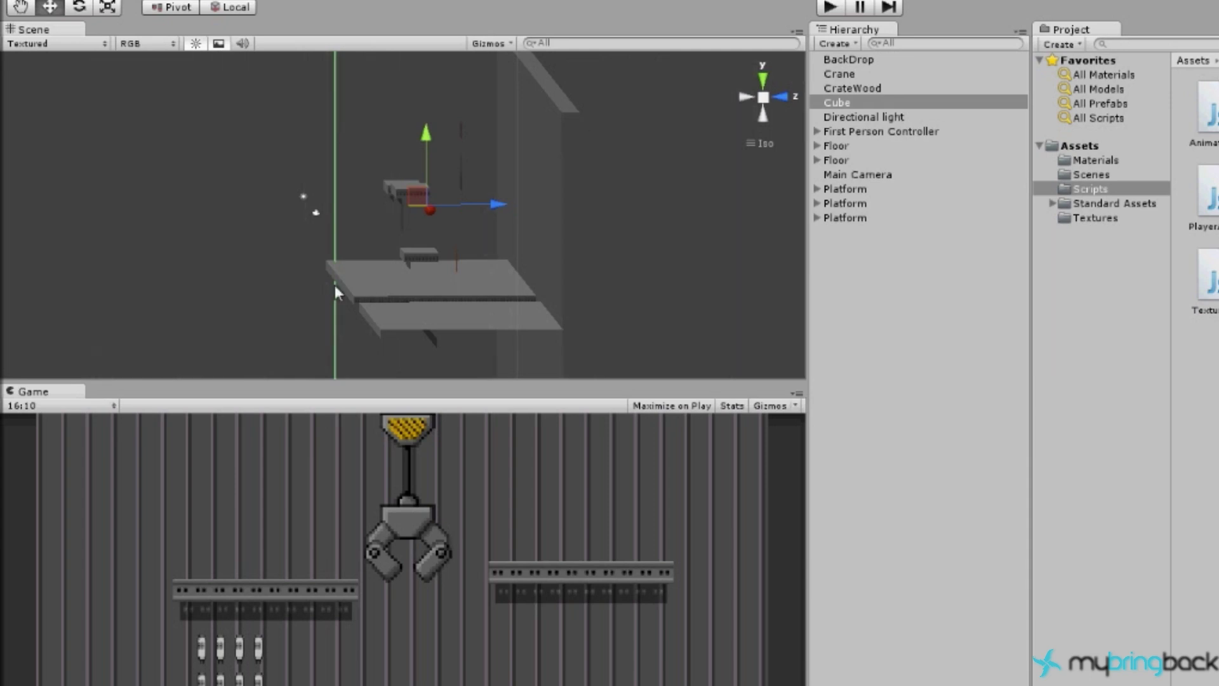
alt+drag(334, 284, 678, 324)
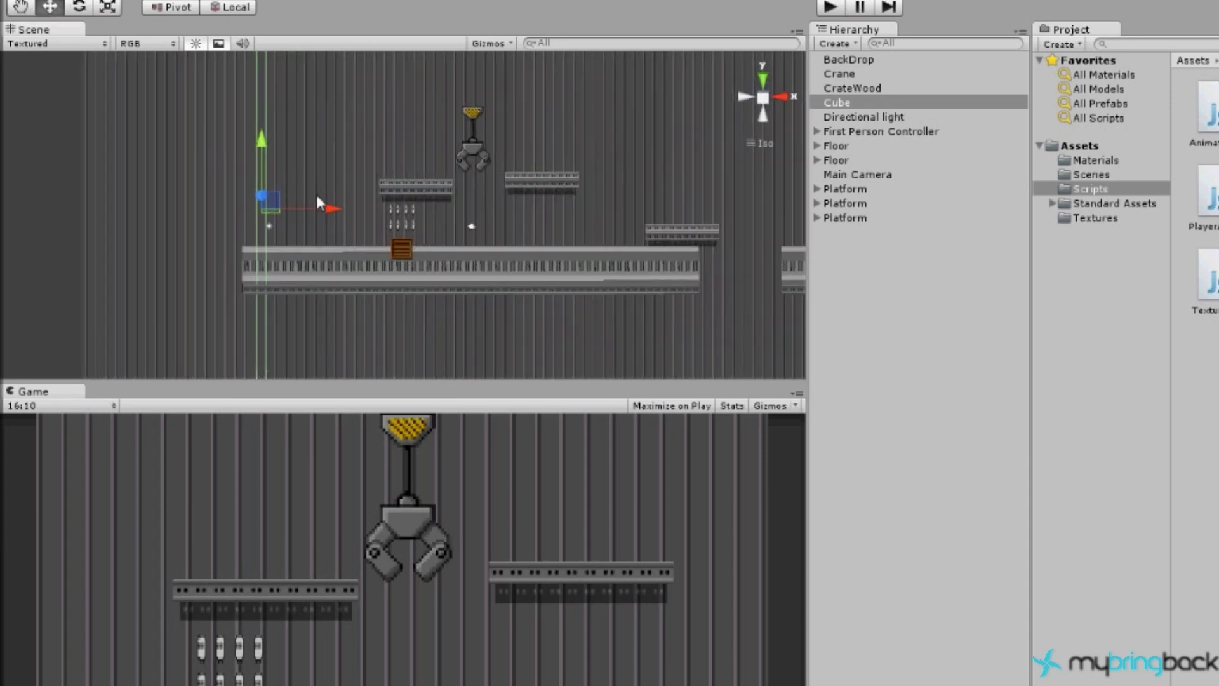
click(765, 111)
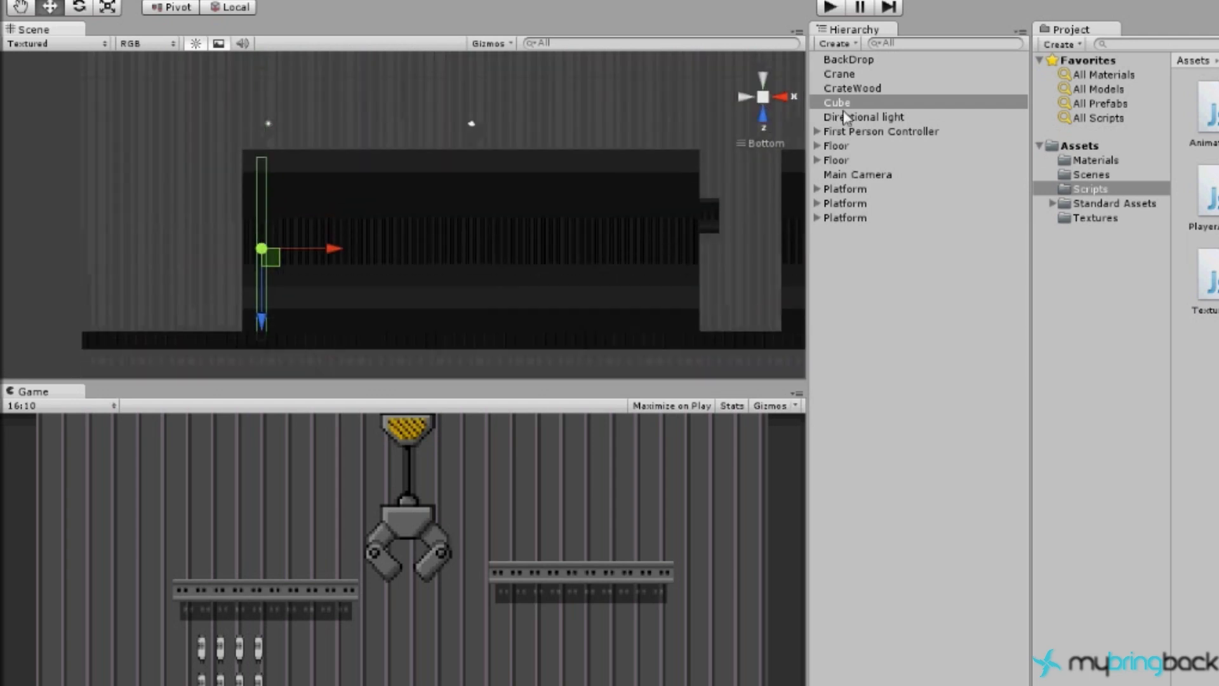
click(769, 85)
click(866, 102)
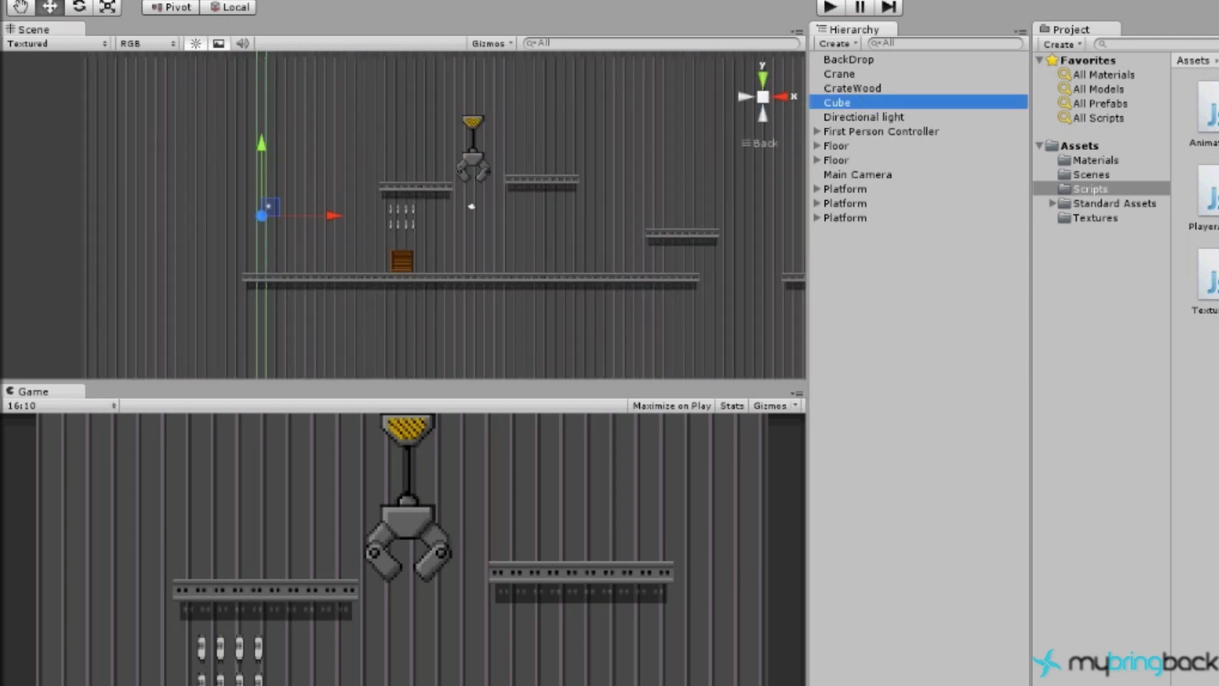
Step: Retype the Cube's name in the Inspector name field as 'Barrier' and confirm it
click(1131, 64)
key(BackSpace)
key(BackSpace)
key(BackSpace)
key(BackSpace)
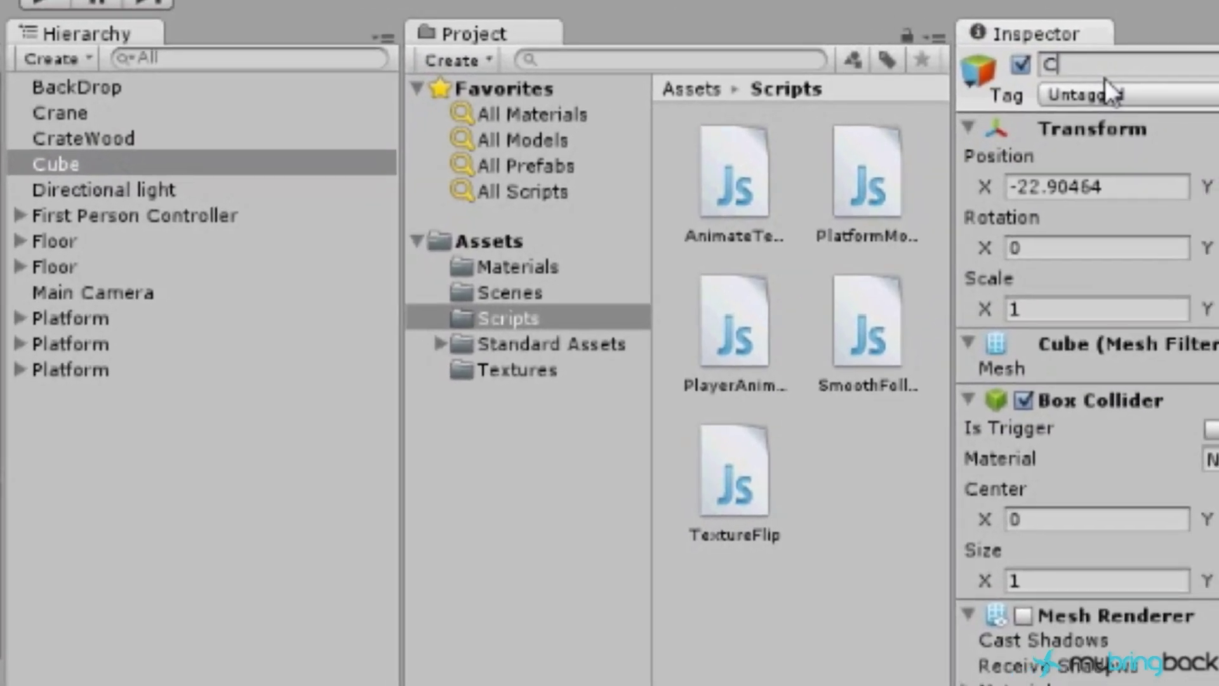
text(Bar)
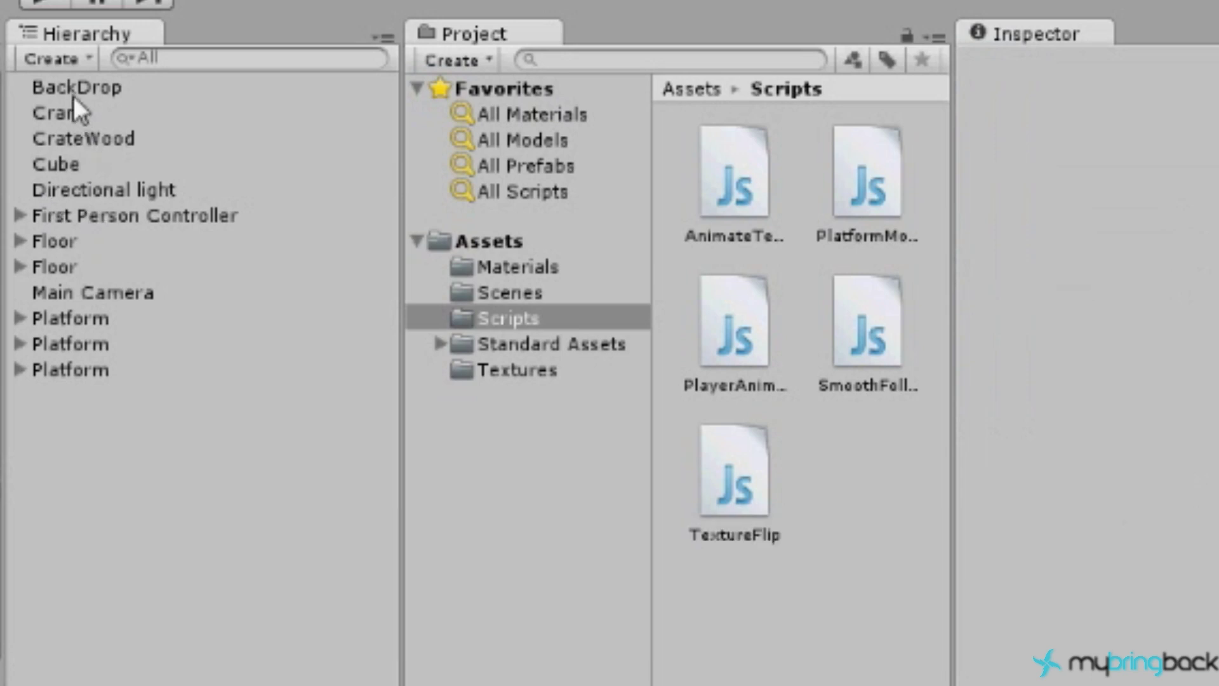
click(60, 164)
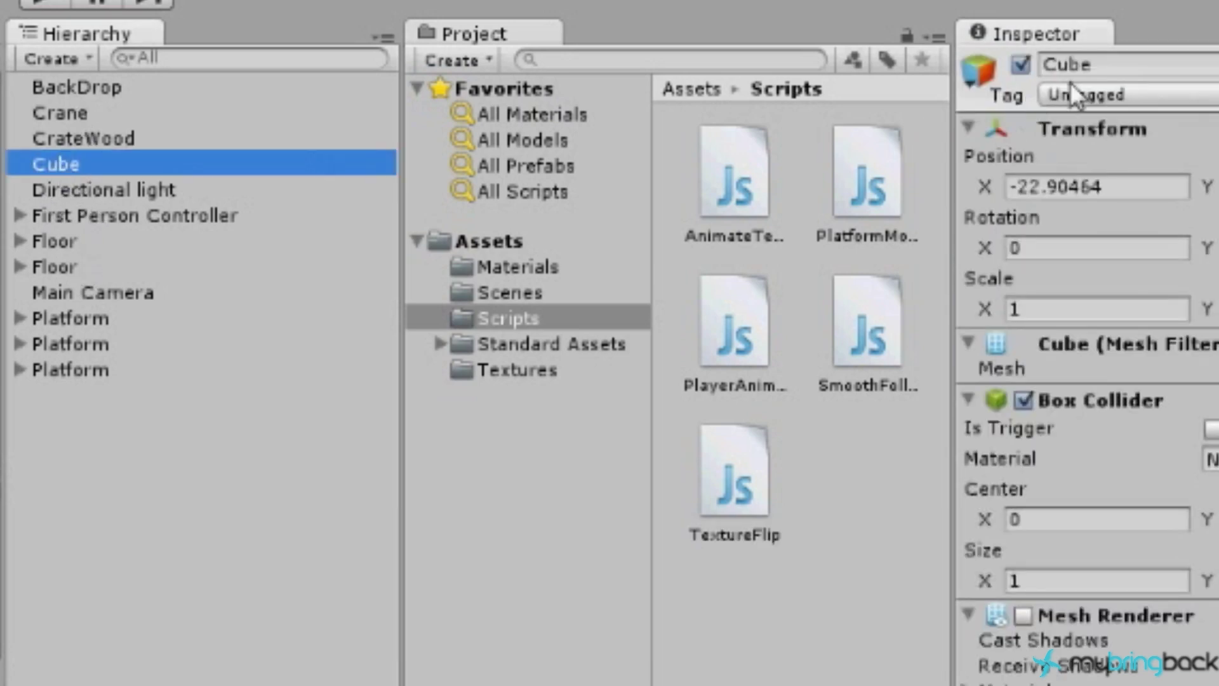
click(1073, 64)
text(Bar)
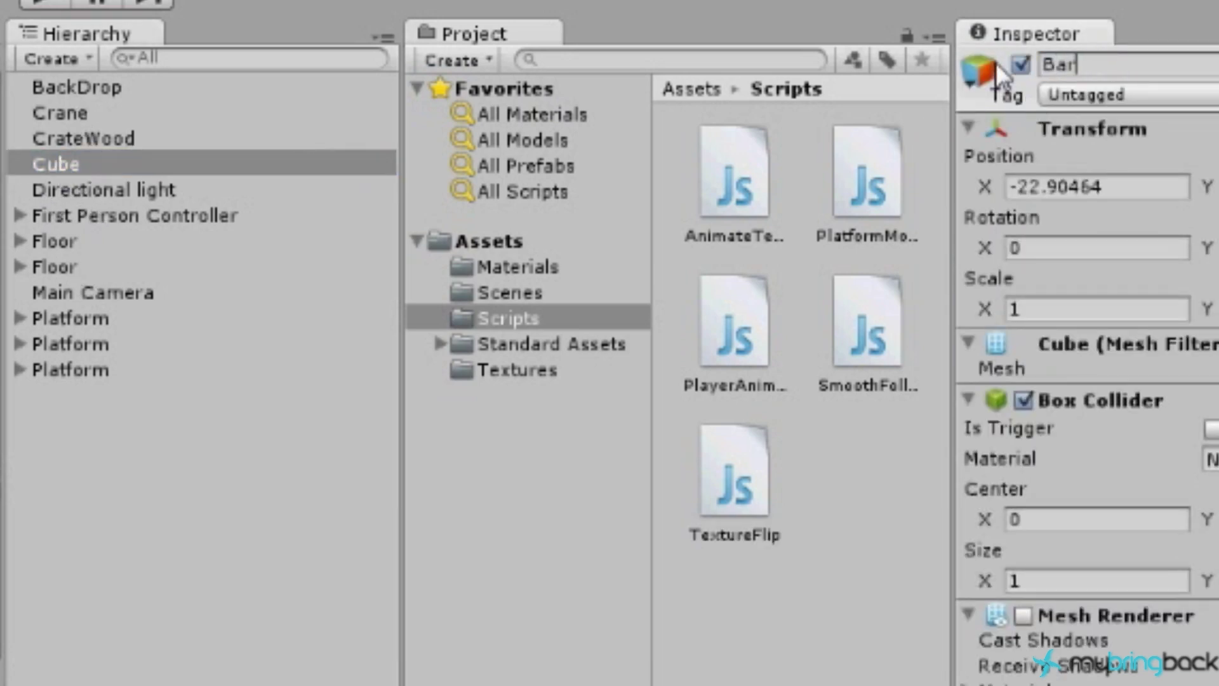
text(rier)
key(Return)
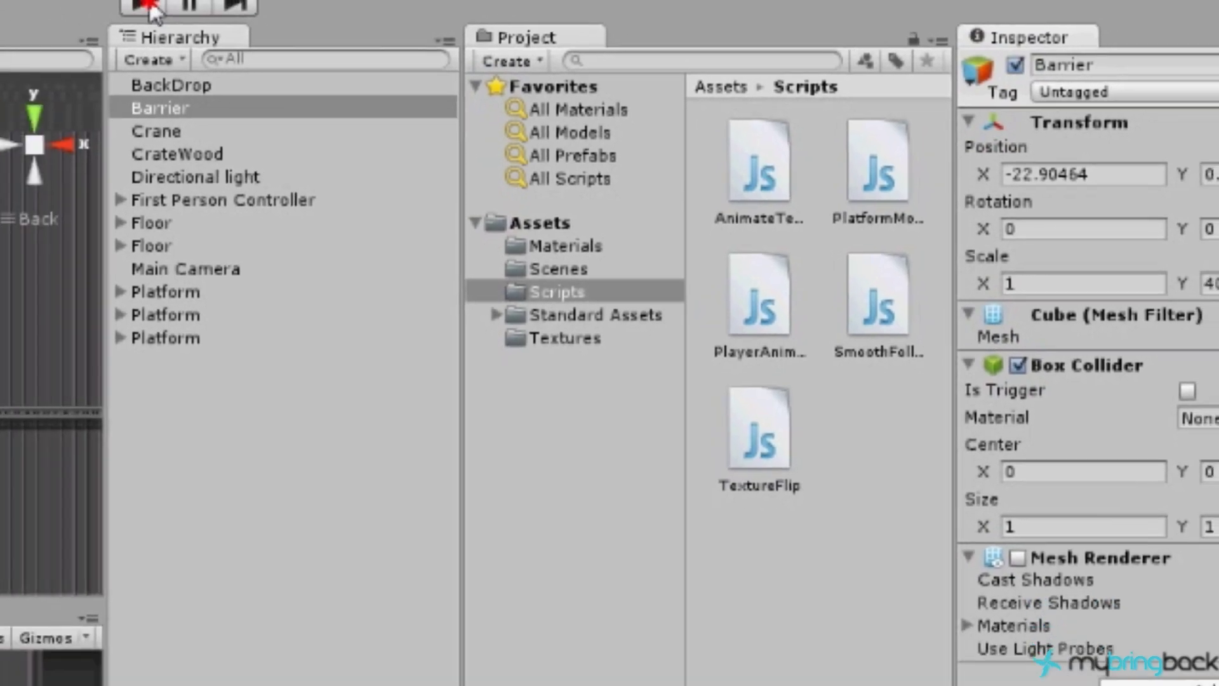
Step: Play-test the level, walking the player left and right, then stop
click(43, 2)
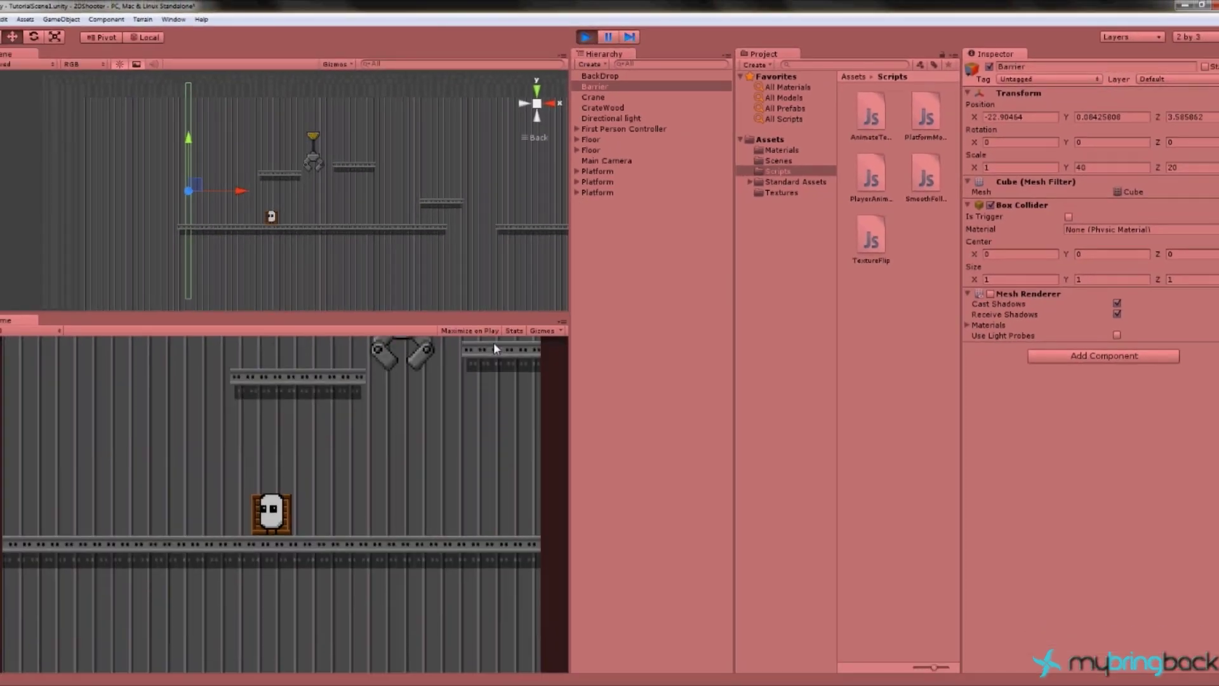
key(Left)
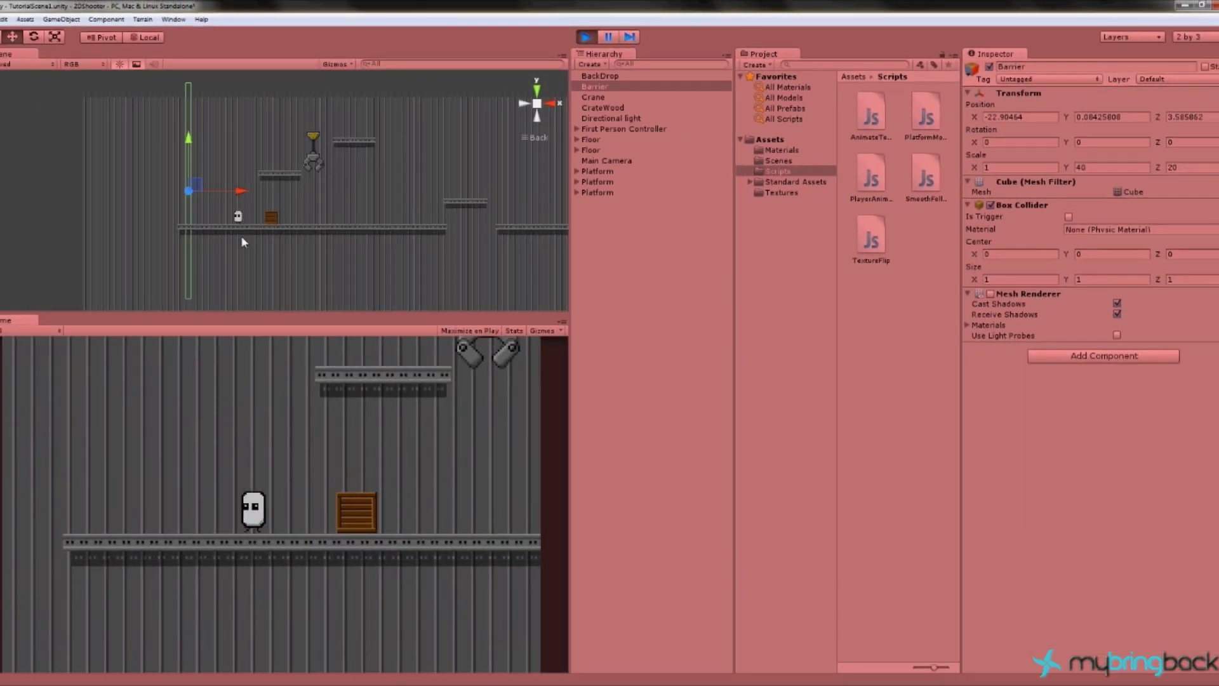
key(Left)
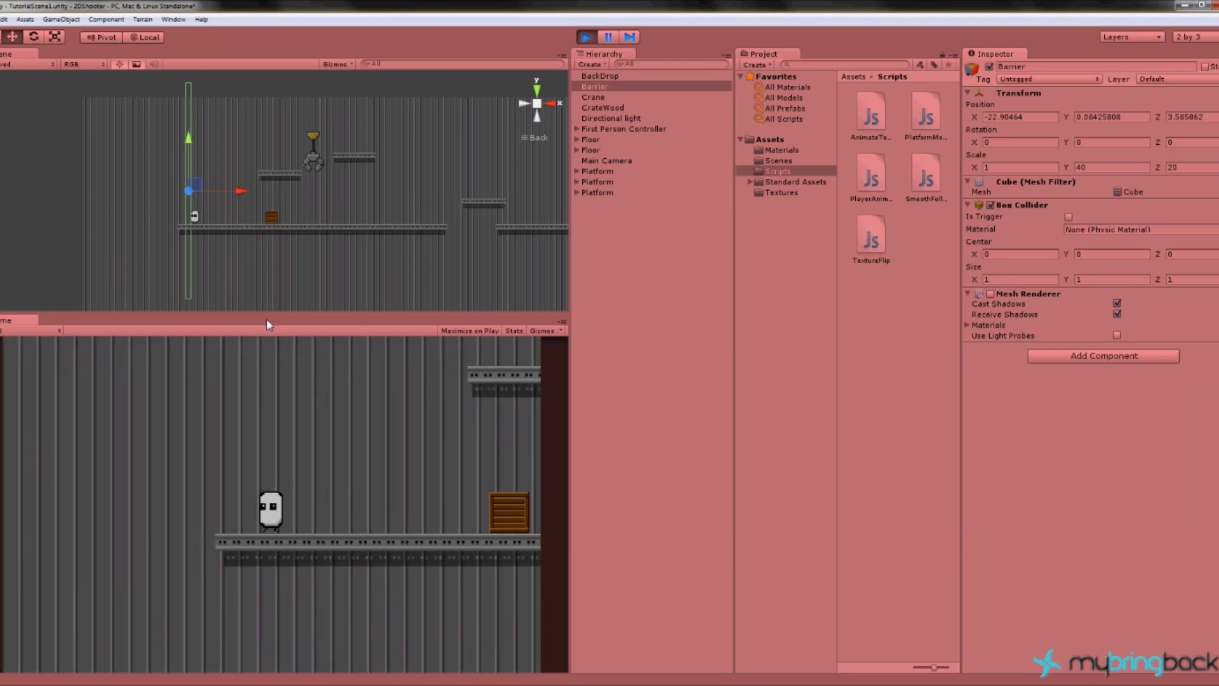
key(Right)
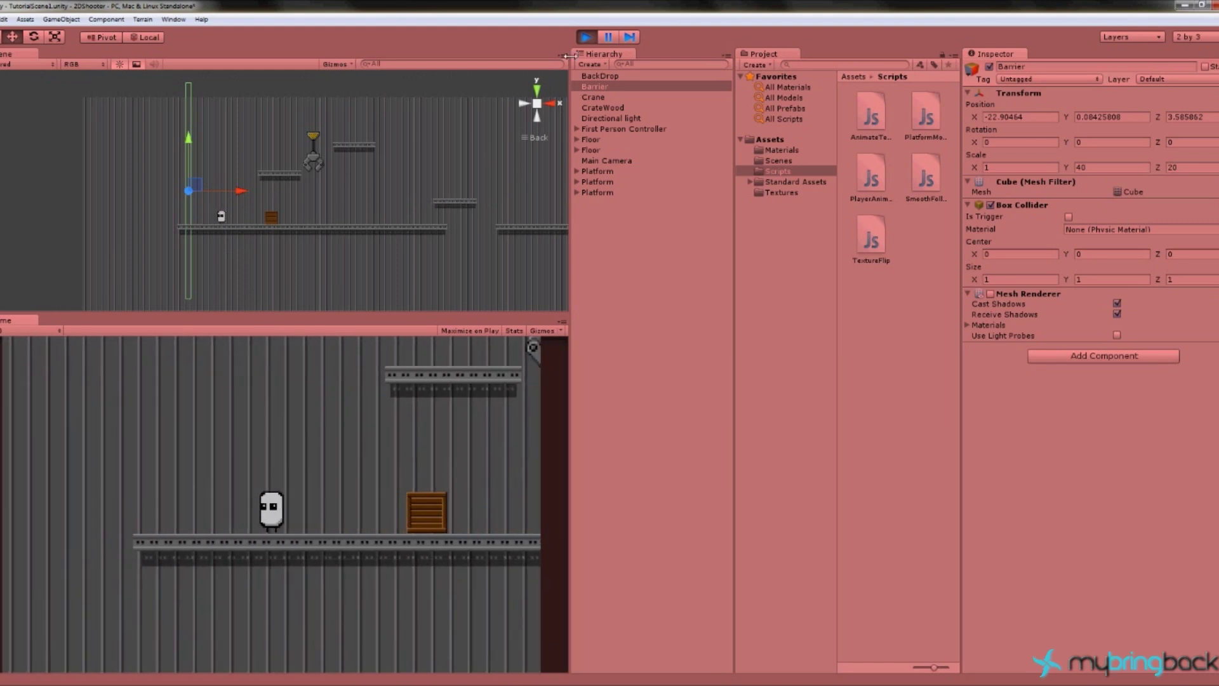
click(585, 40)
Step: Shift the Barrier right to X -13.32798 and play-test again to confirm the player is blocked
drag(238, 189, 291, 190)
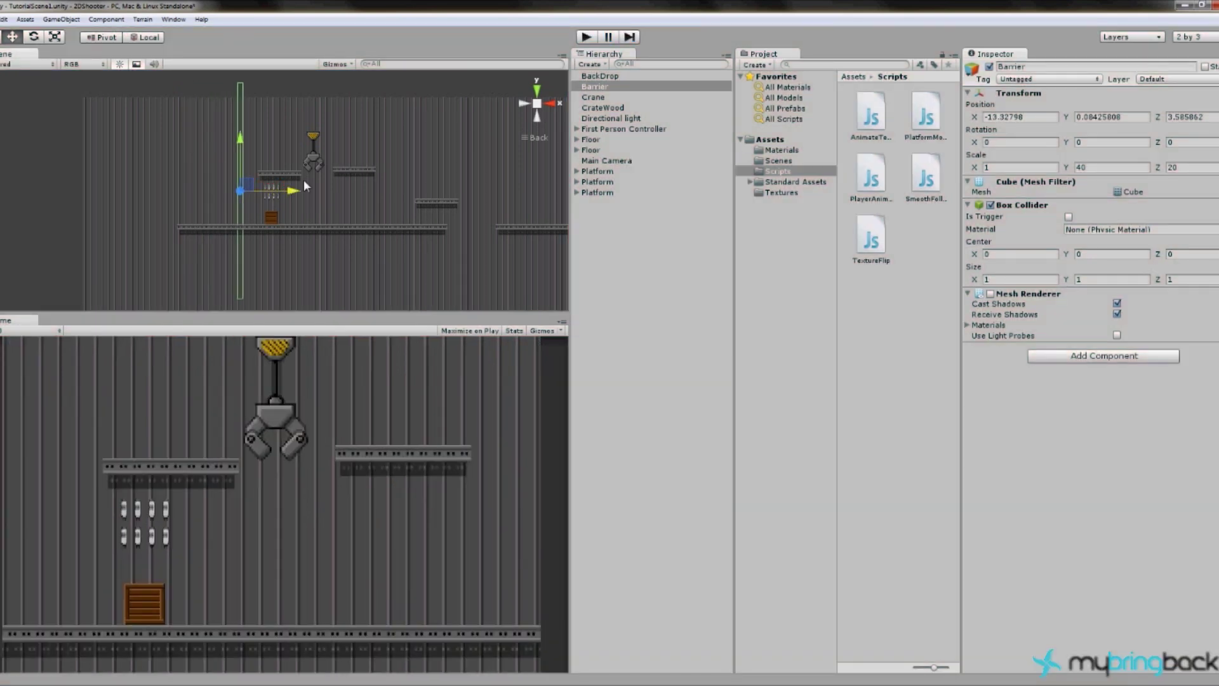
click(585, 42)
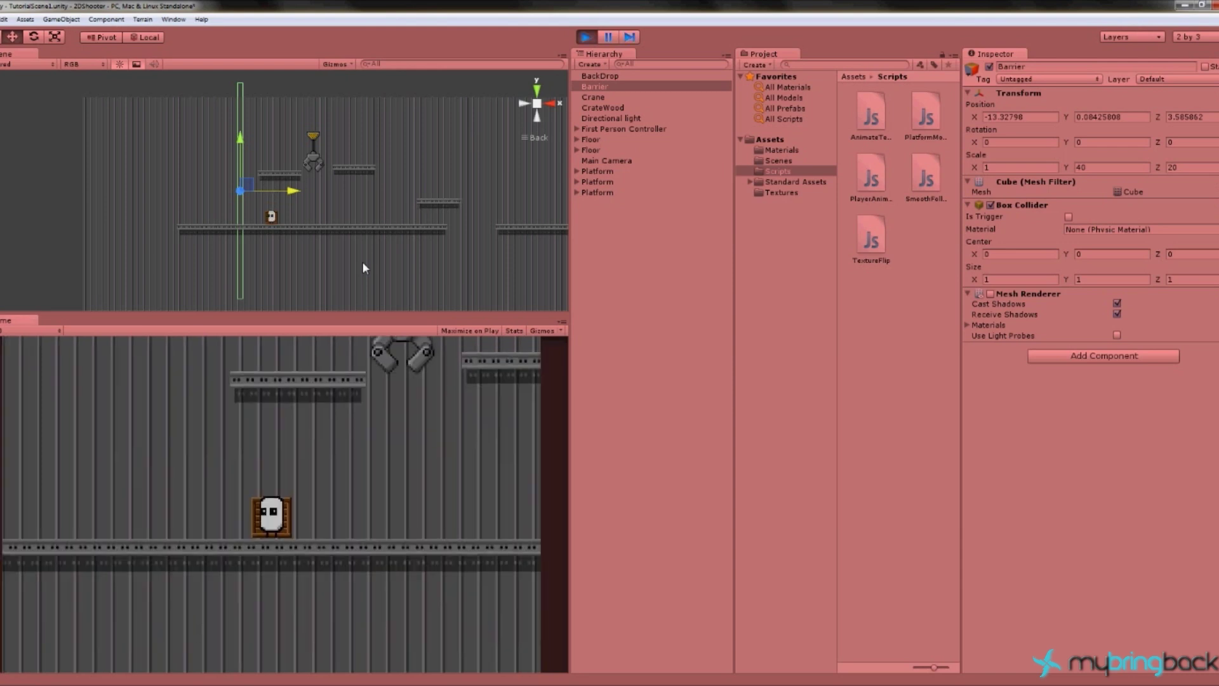
key(Left)
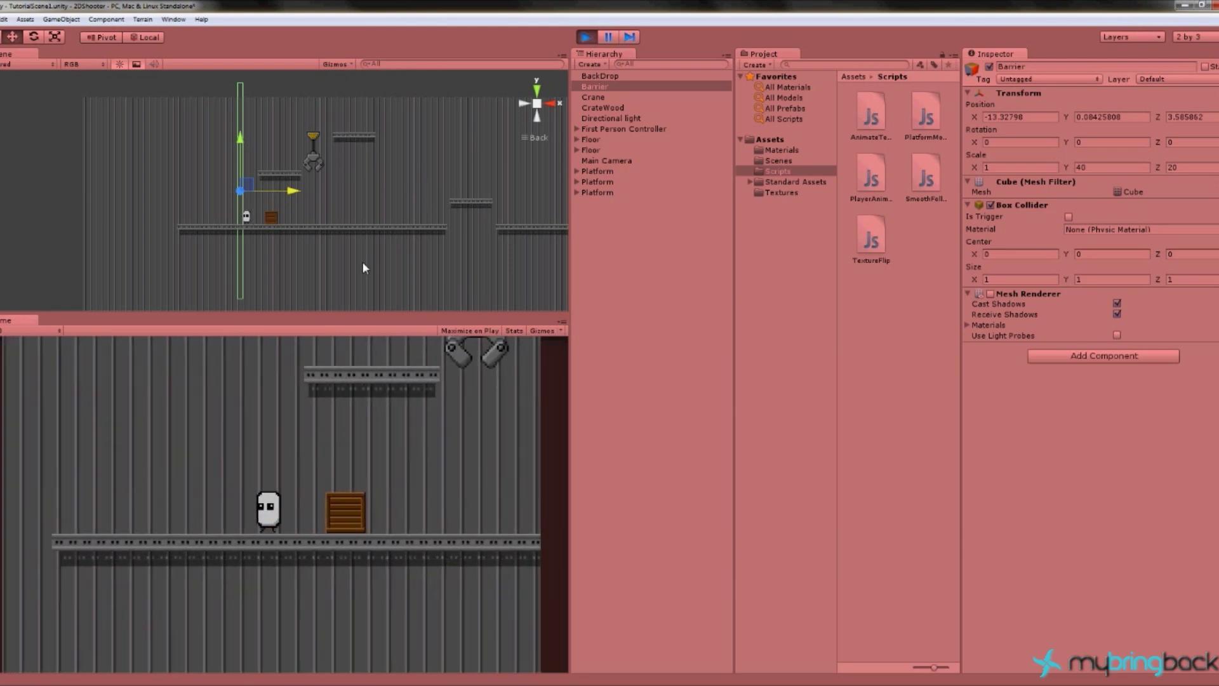
key(Right)
click(589, 40)
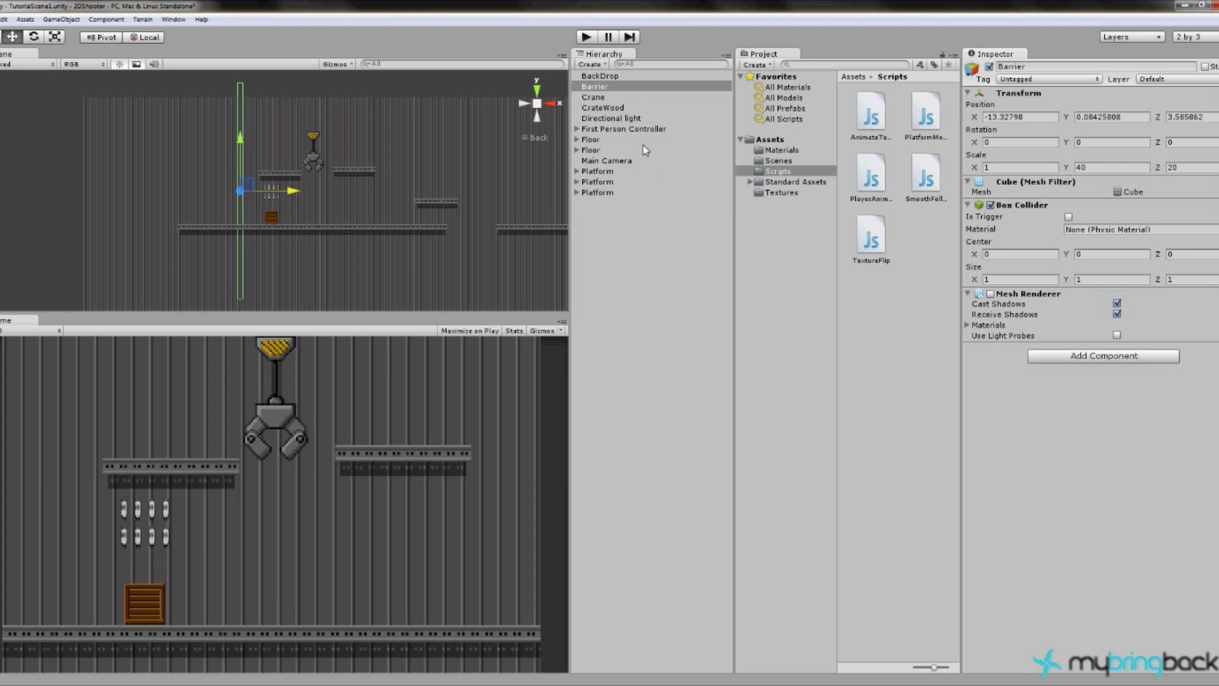
Step: Set the Barrier's Y scale to 1
click(608, 86)
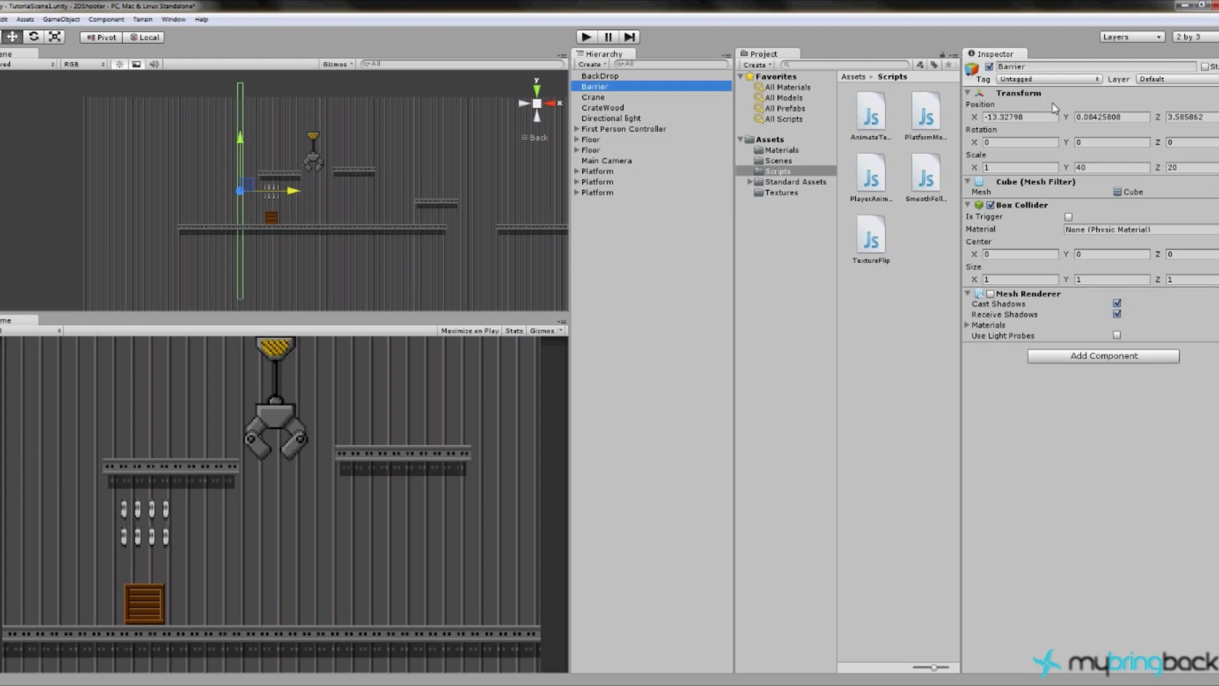
click(1090, 169)
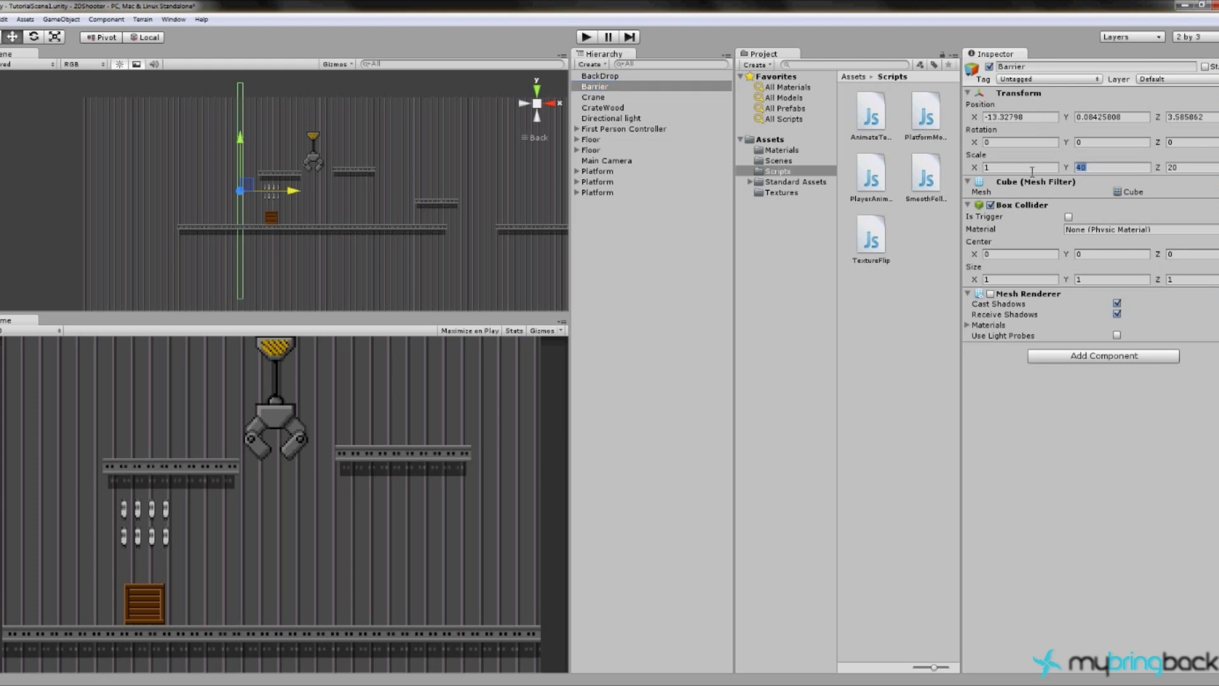
text(1)
key(Tab)
text(1)
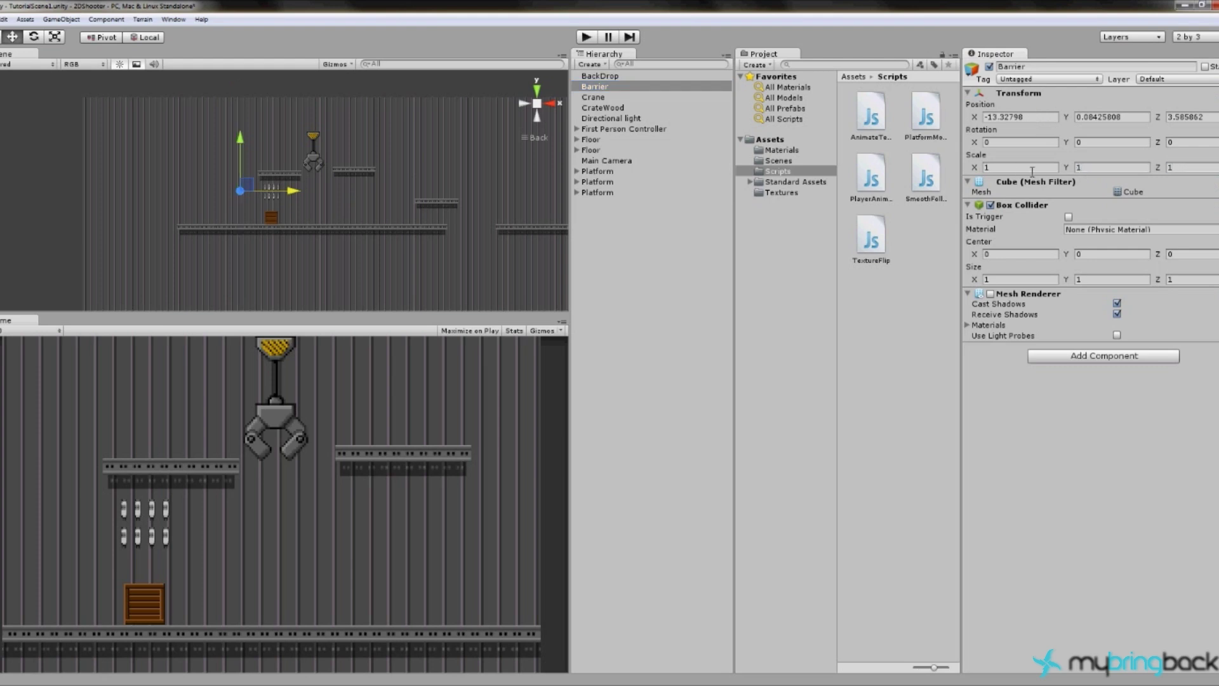
Step: Re-enable the Barrier's Mesh Renderer and apply the GirderOO material from Assets > Materials
click(991, 294)
key(f)
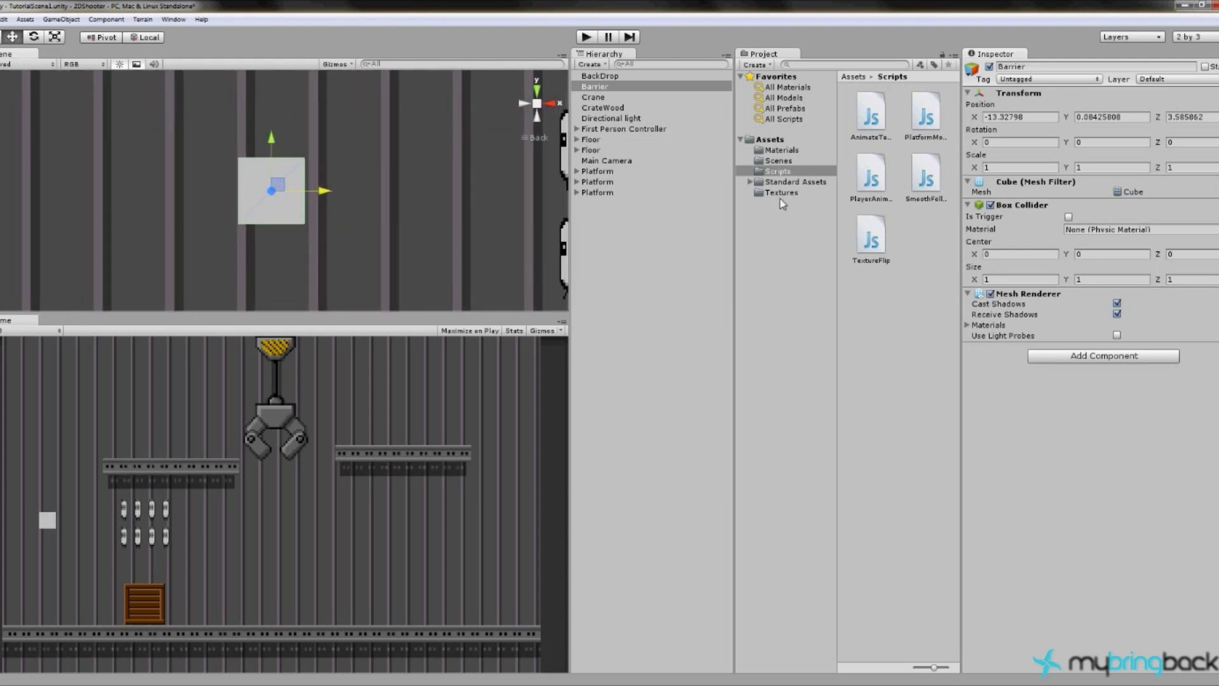
click(778, 151)
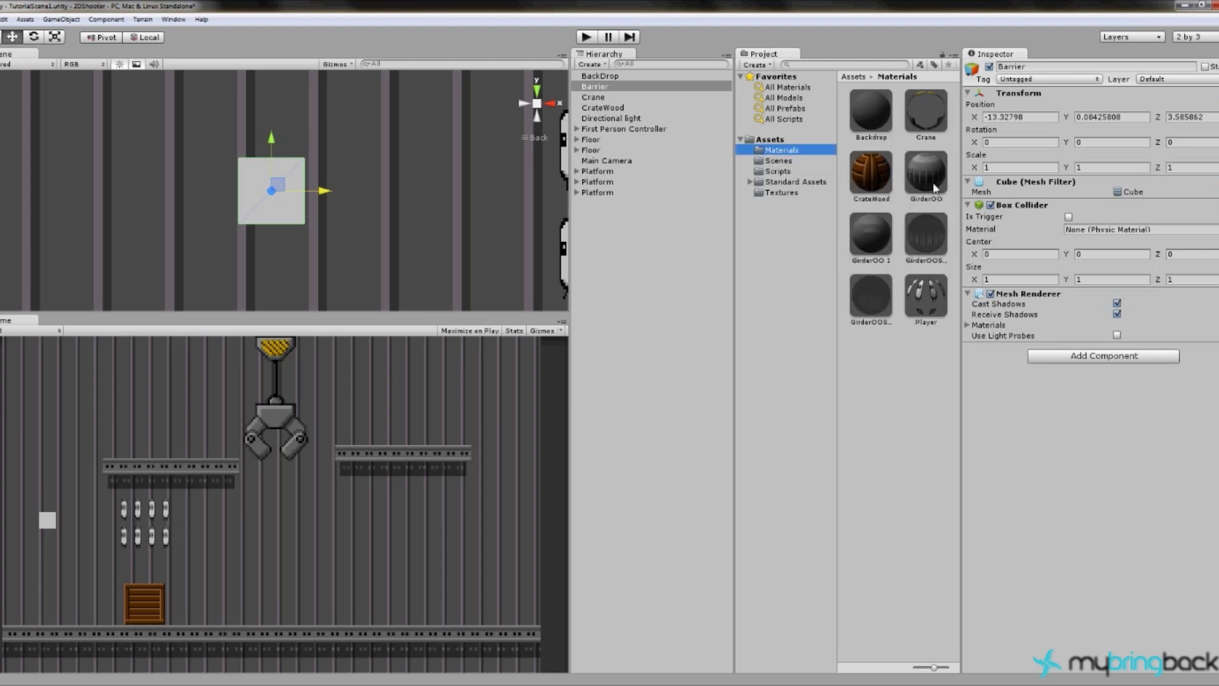
drag(926, 184, 1011, 420)
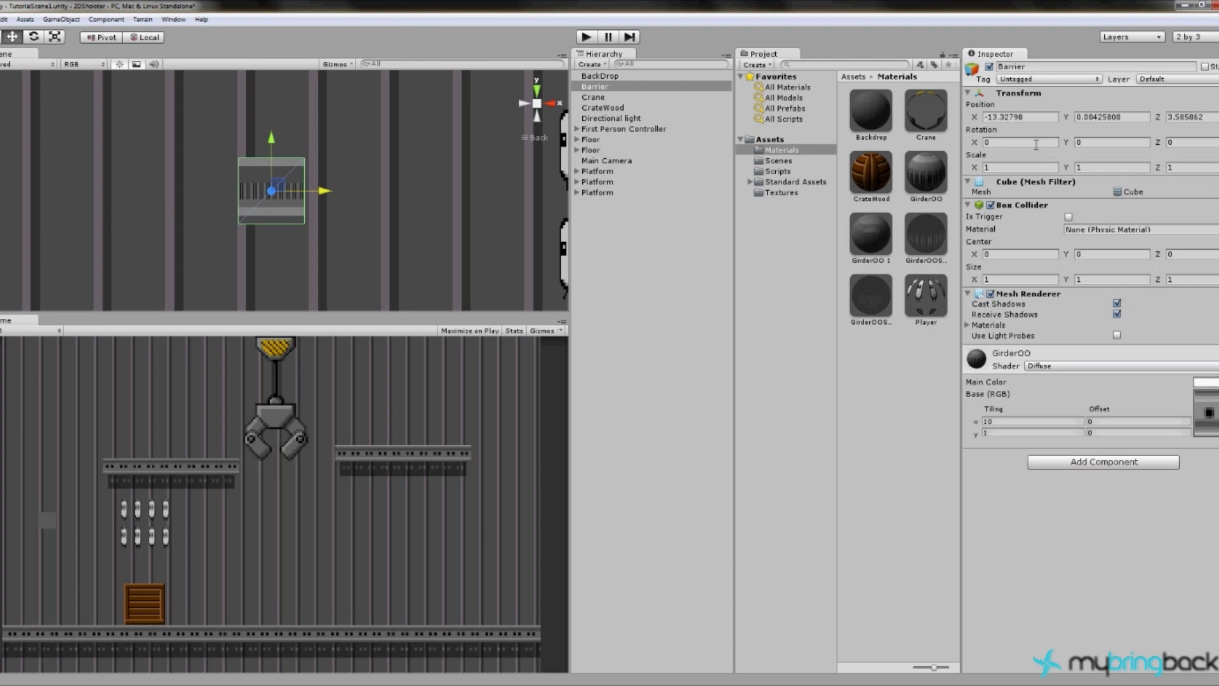
Step: Rotate the Barrier around Z, entering exactly -90 for Rotation Z, then zoom out
key(e)
drag(291, 137, 375, 181)
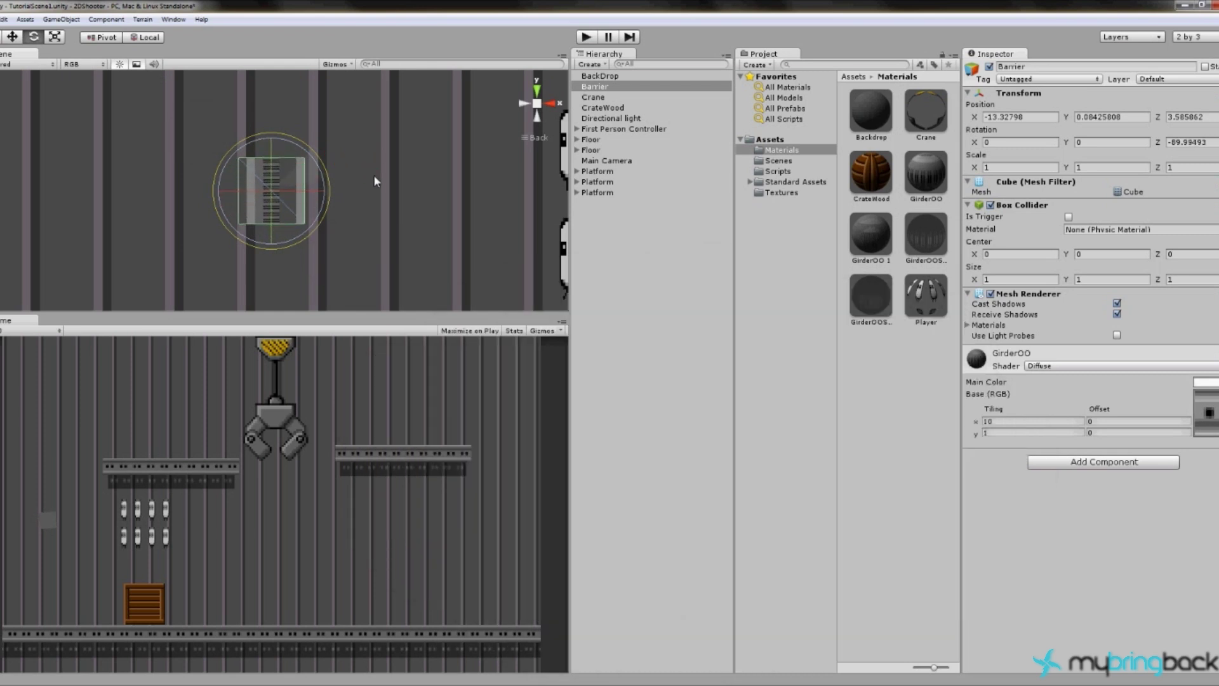
click(1215, 144)
text(-90)
scroll(295, 159, down, 3)
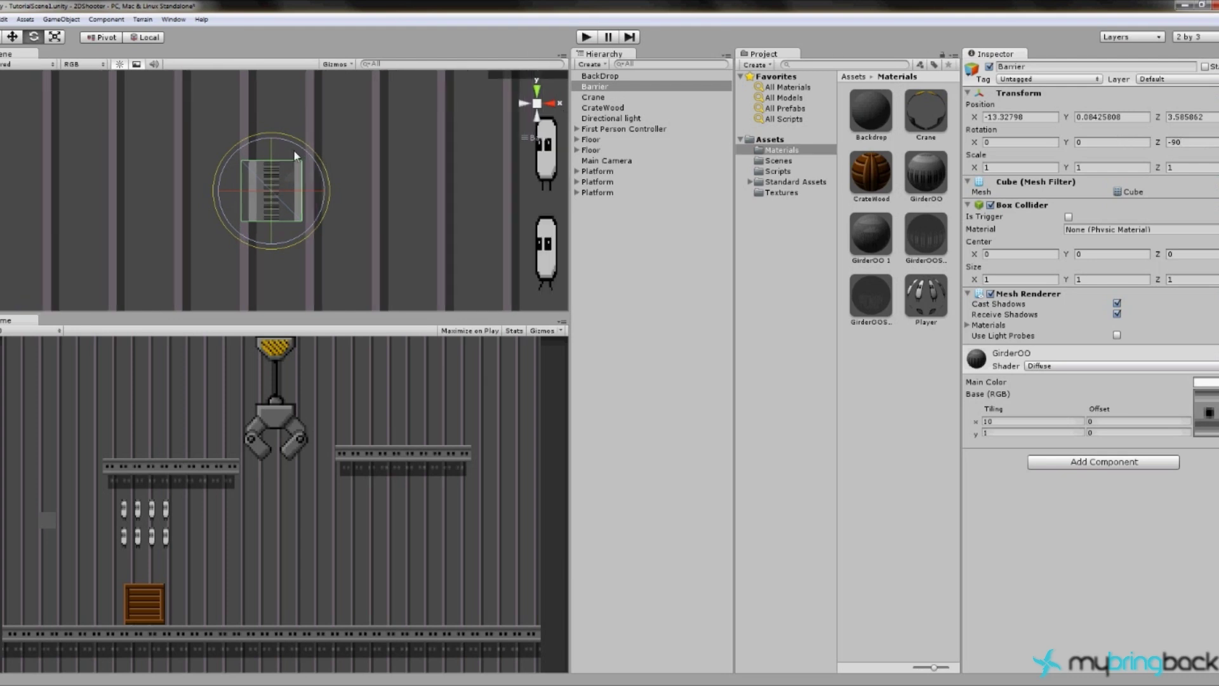
scroll(295, 169, down, 5)
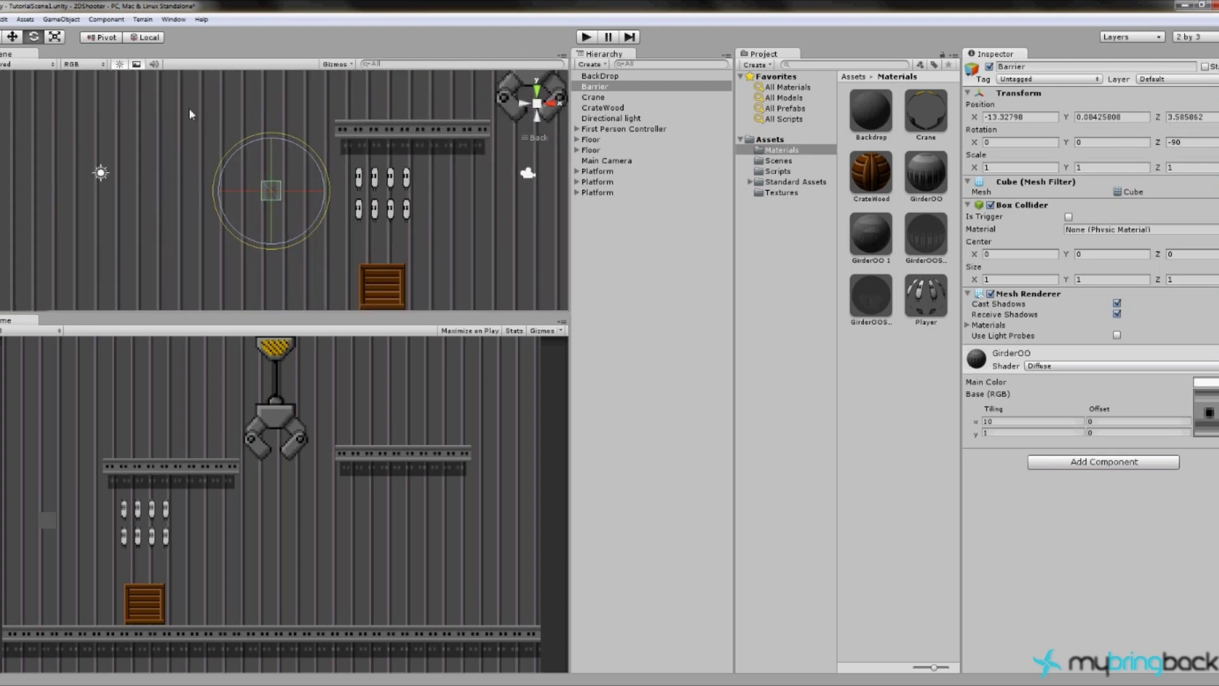
Step: Scale the Barrier into a tall column and apply the GirderOO 1 material
click(55, 37)
drag(272, 244, 272, 308)
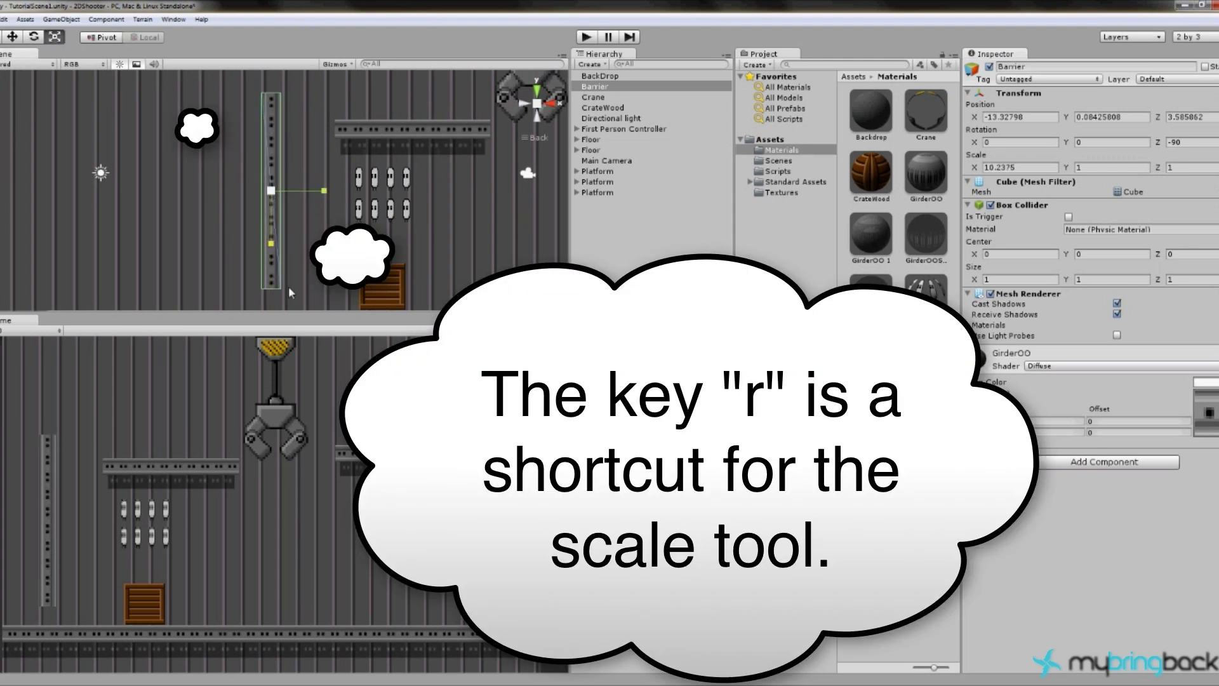
drag(272, 250, 273, 340)
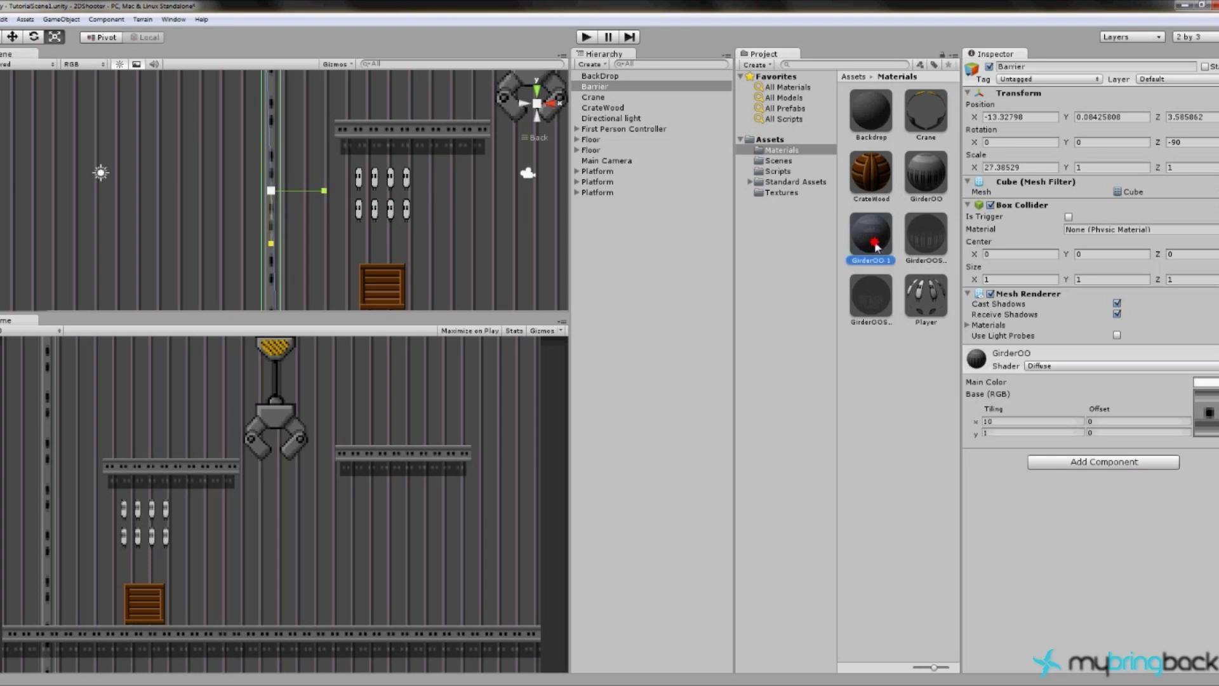
drag(871, 238, 1057, 551)
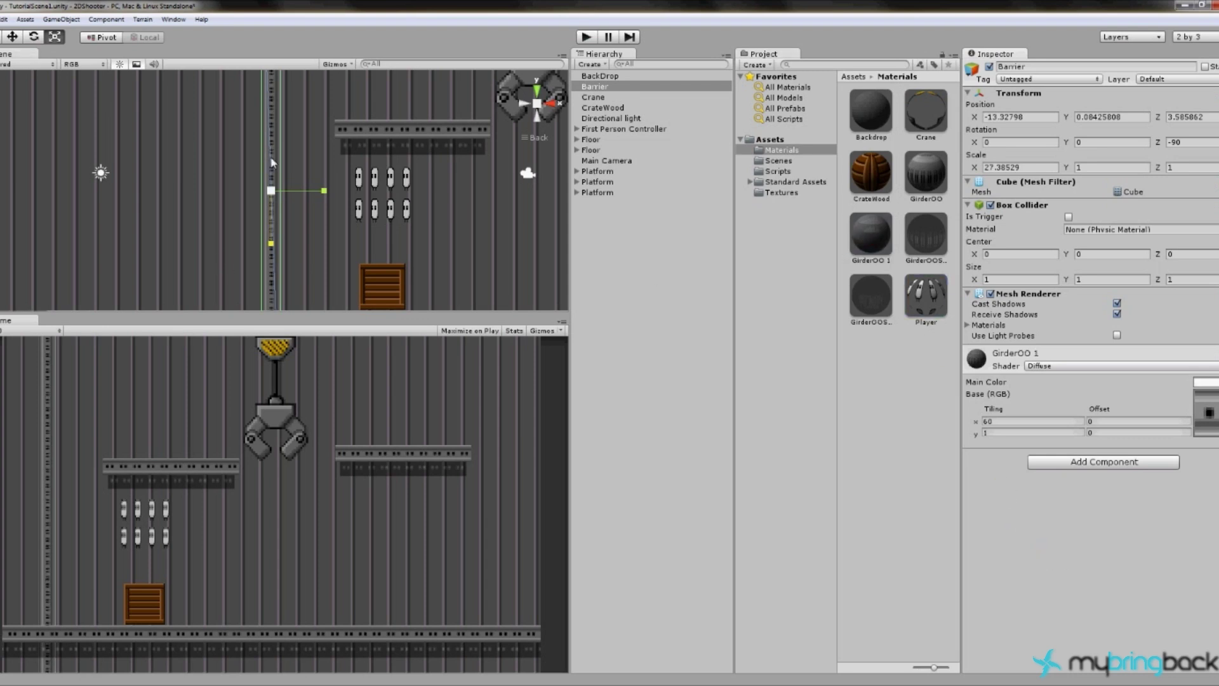
drag(271, 244, 282, 279)
Step: Shift the Barrier column left along X and start a play test
key(w)
drag(324, 194, 287, 202)
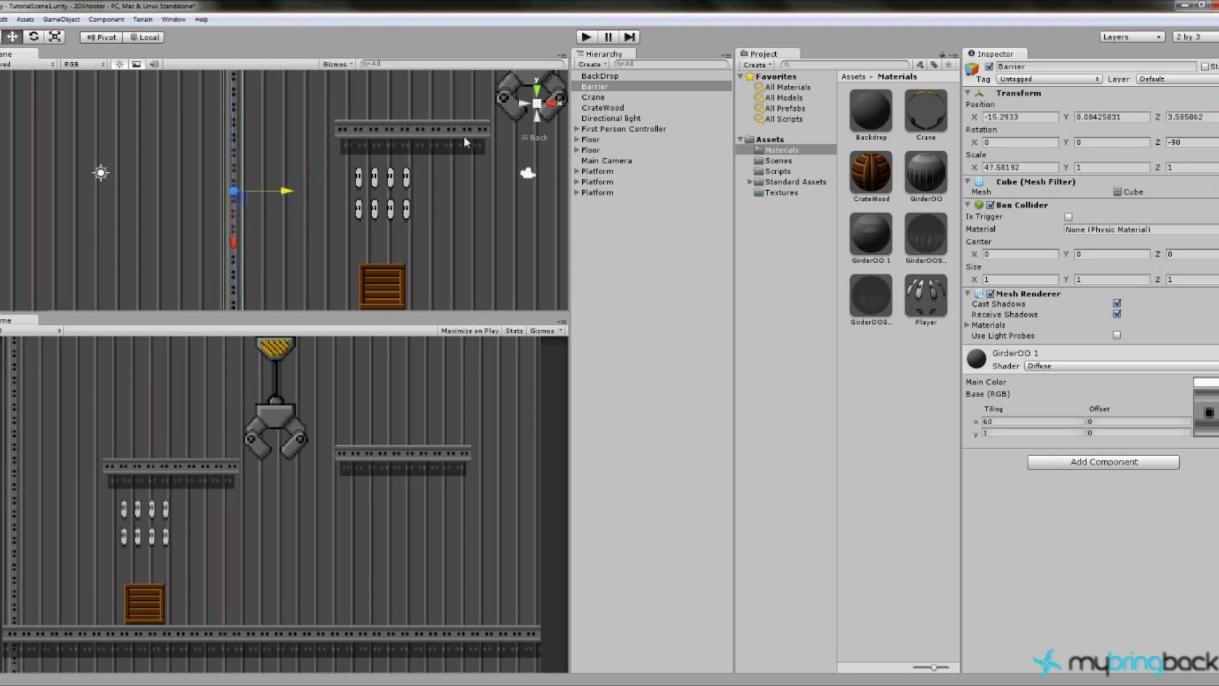
click(585, 38)
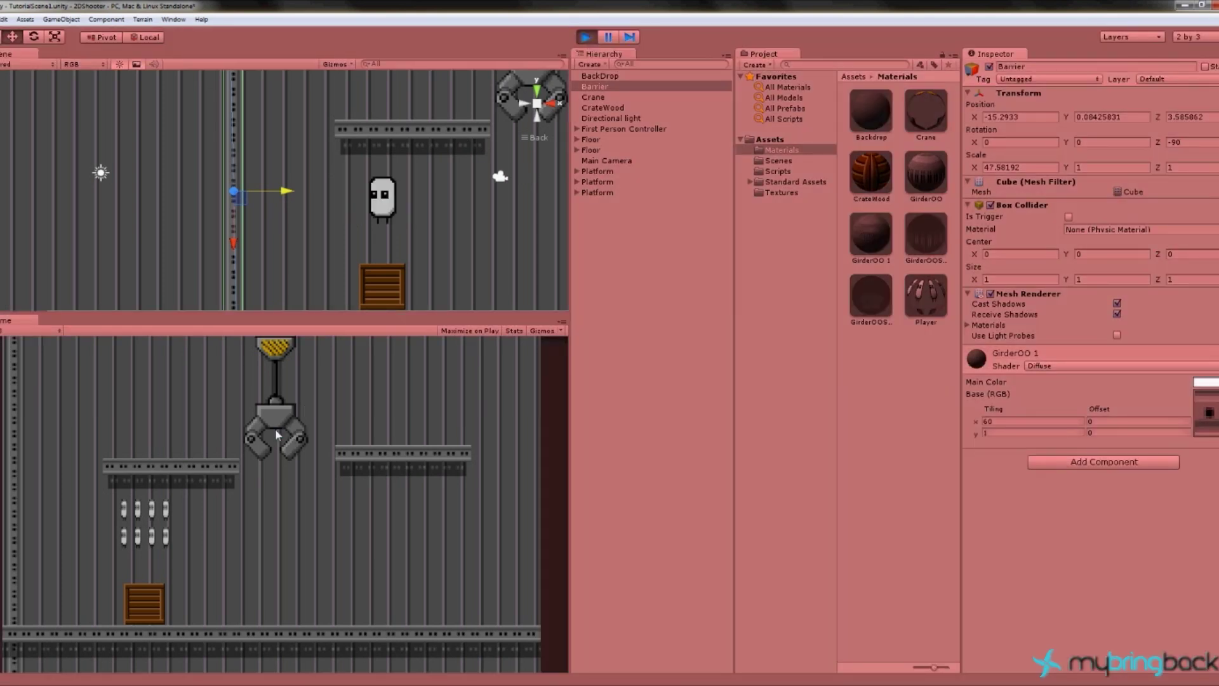
Step: End the play test, set the Barrier's Z scale to 20, and move it to Z 2.141115
key(Left)
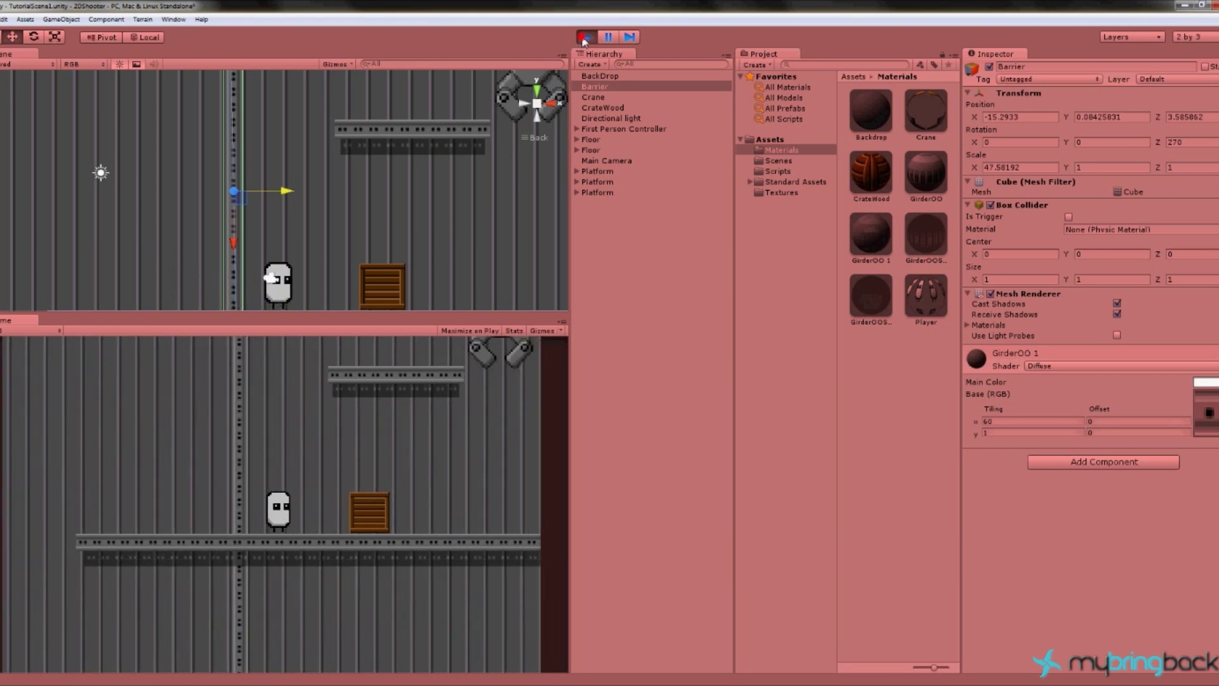
key(ctrl+p)
alt+drag(410, 181, 359, 210)
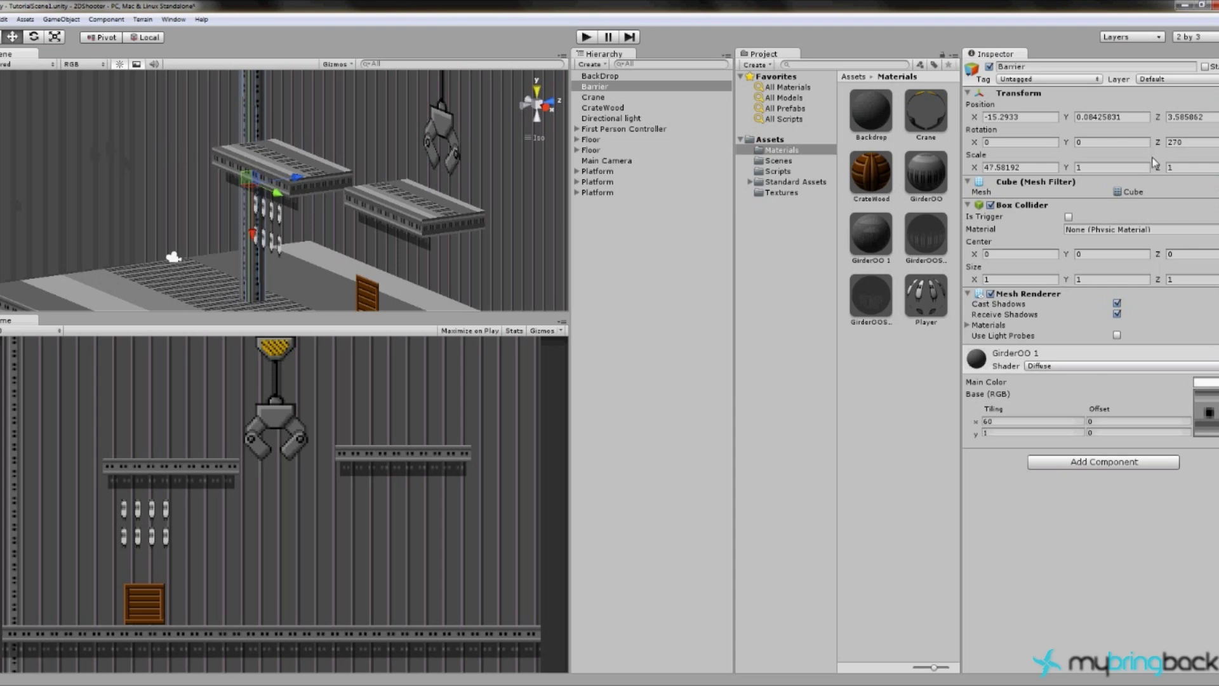
click(1174, 167)
text(20)
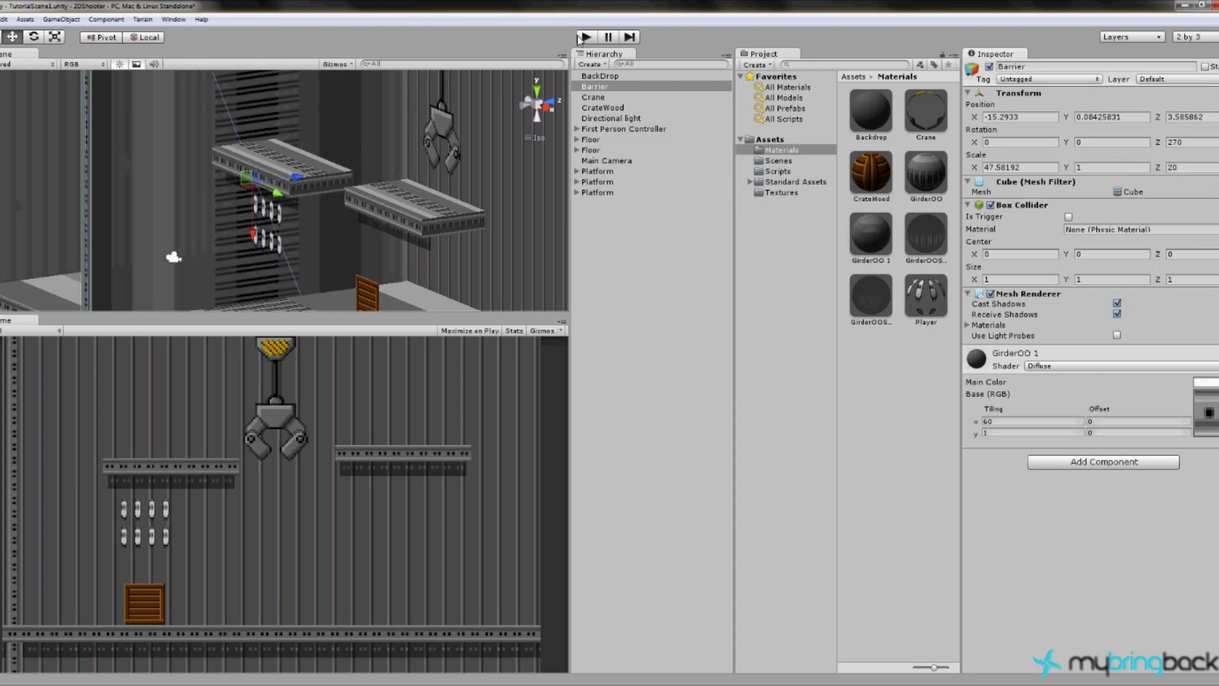
scroll(201, 237, down, 2)
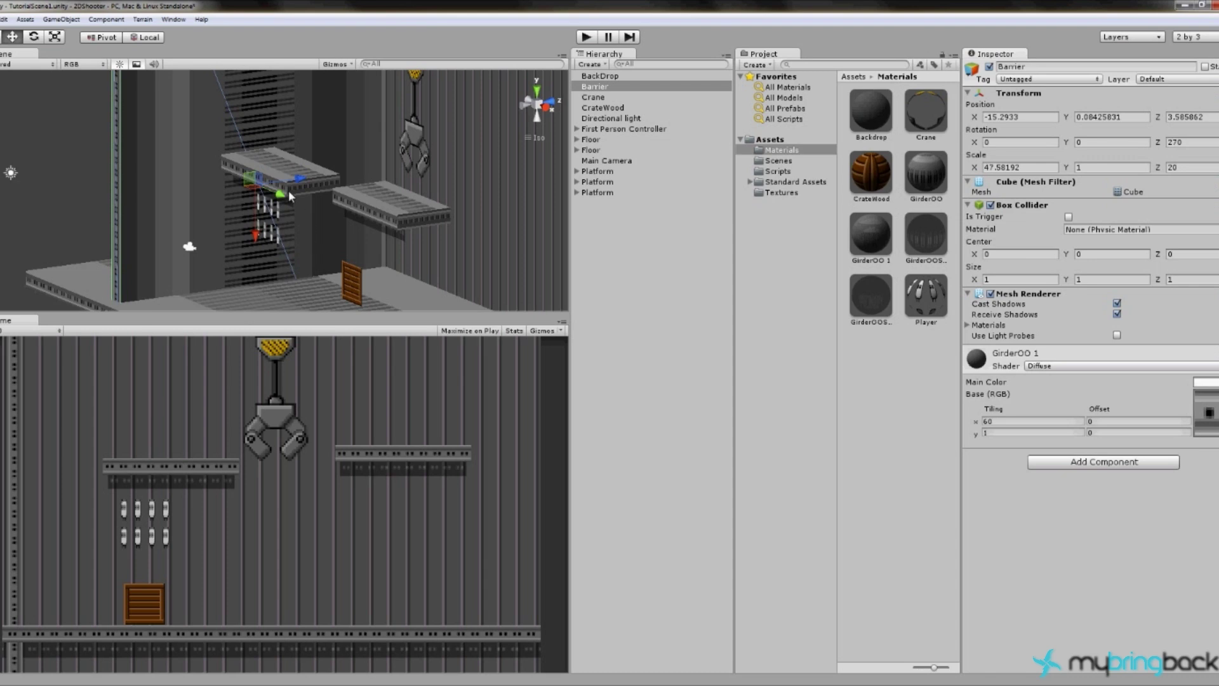
drag(297, 184, 279, 182)
click(586, 37)
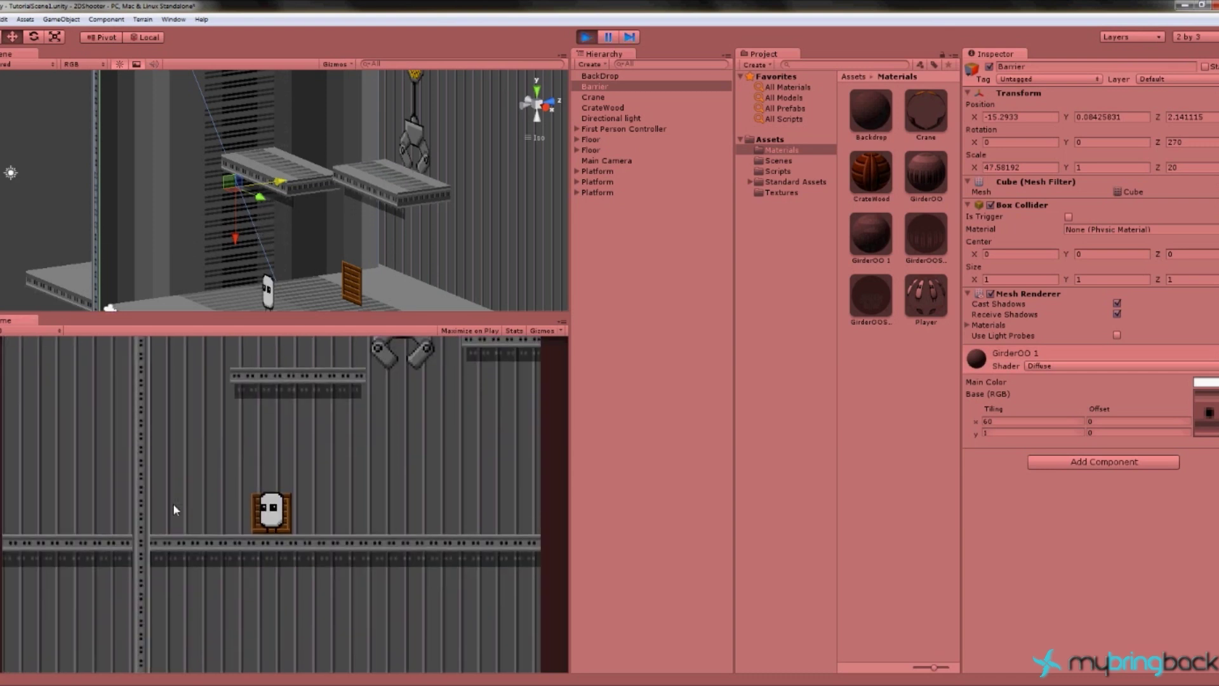
key(Left)
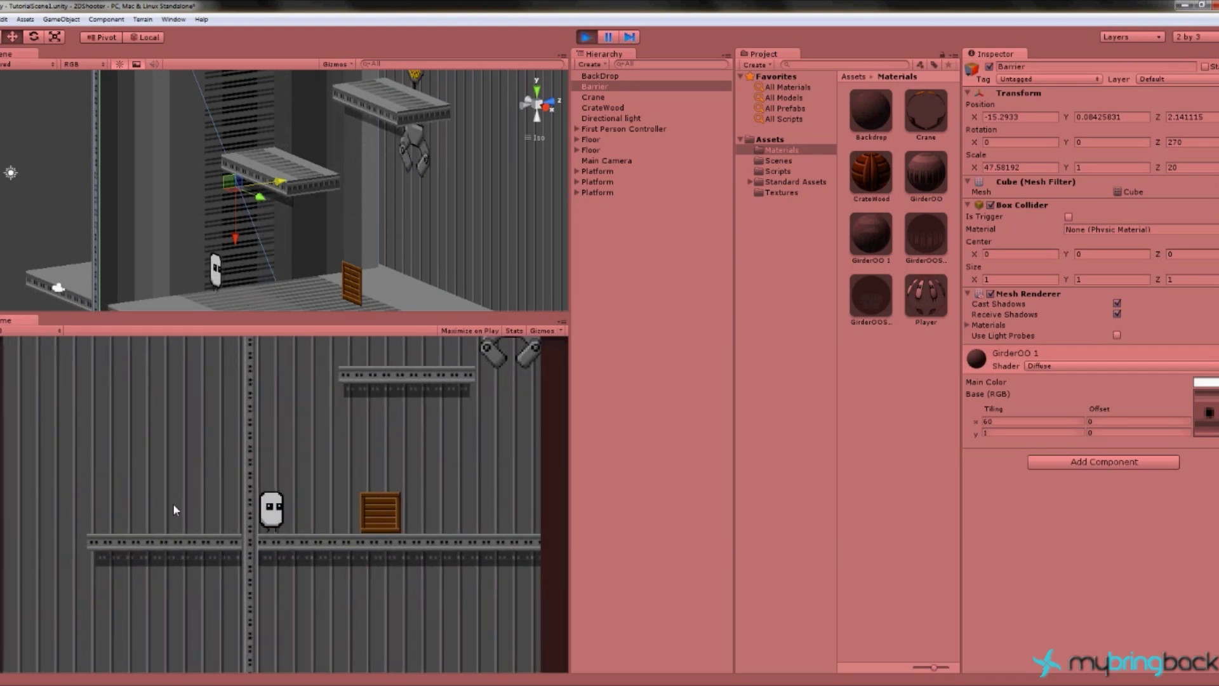
key(space)
key(Right)
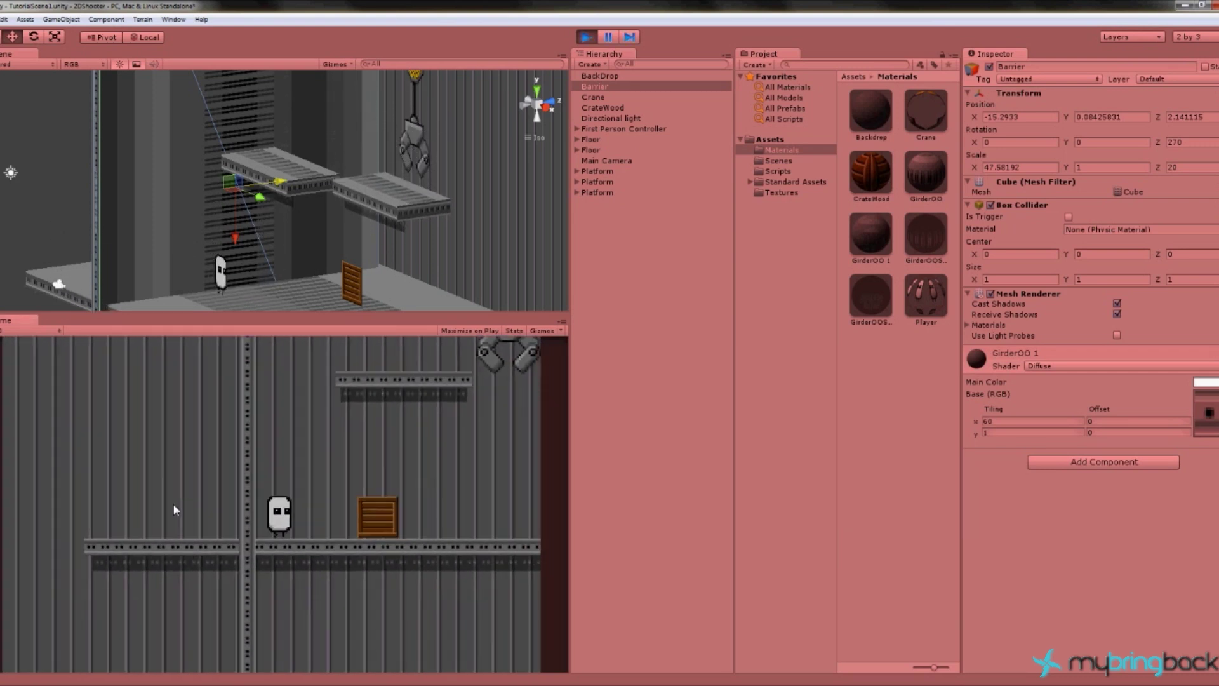
key(space)
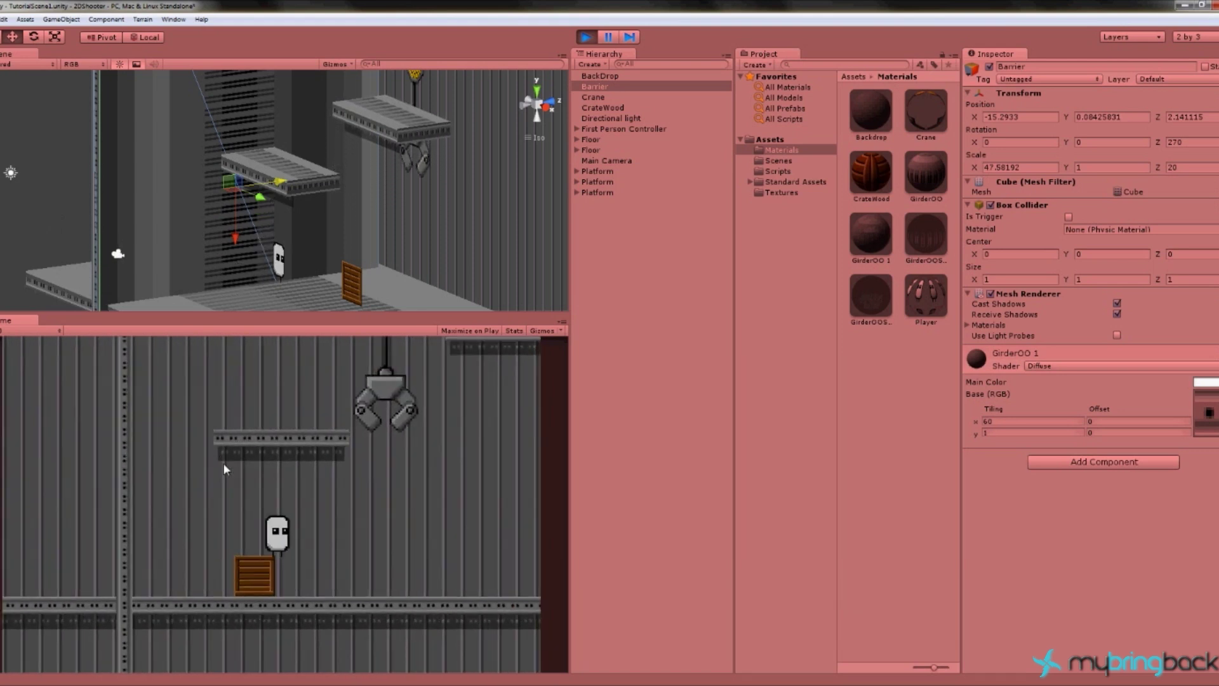
key(Left)
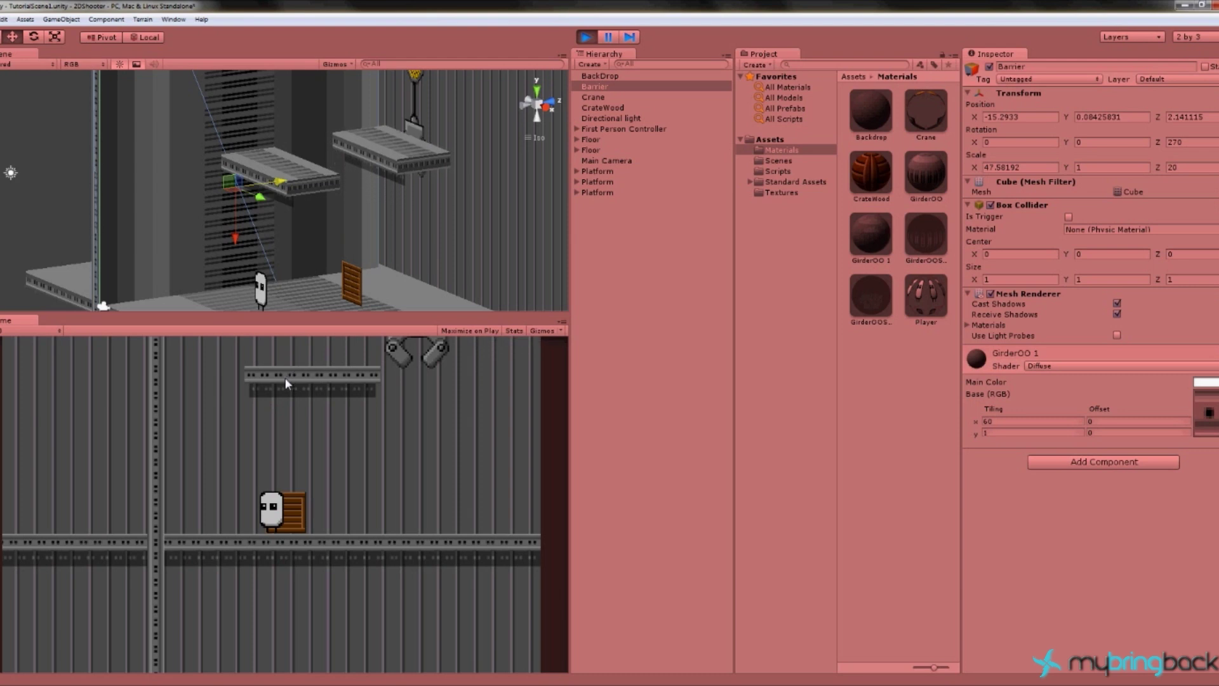
key(Left)
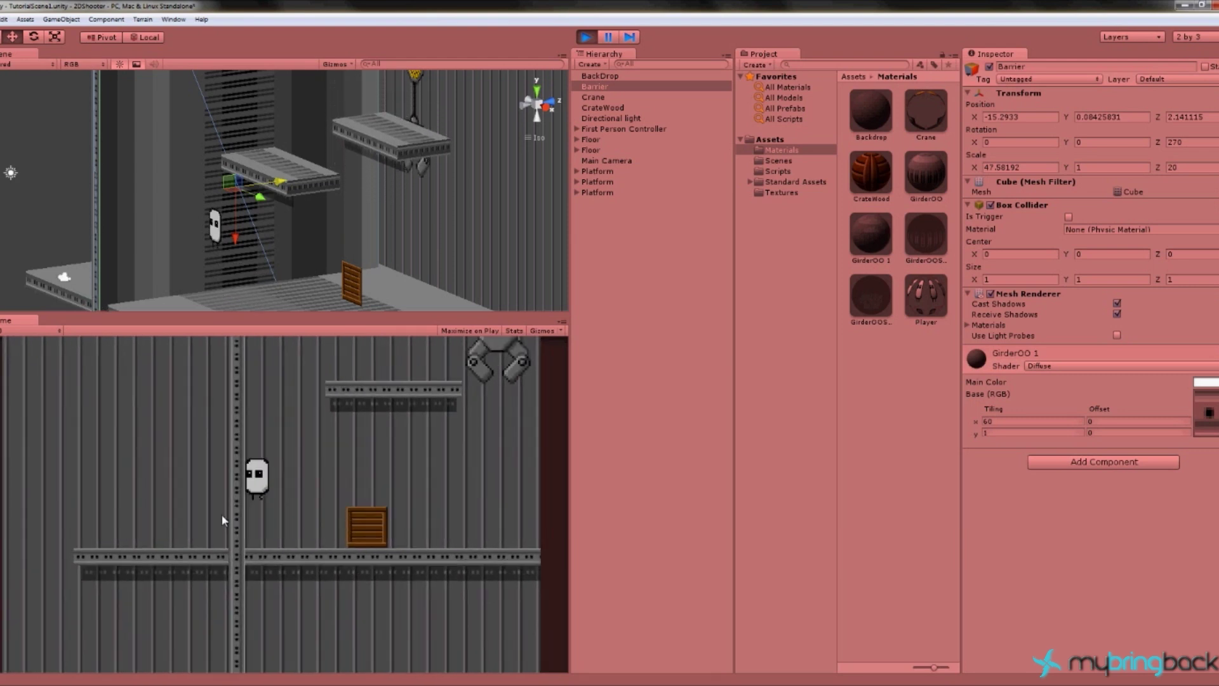
key(Right)
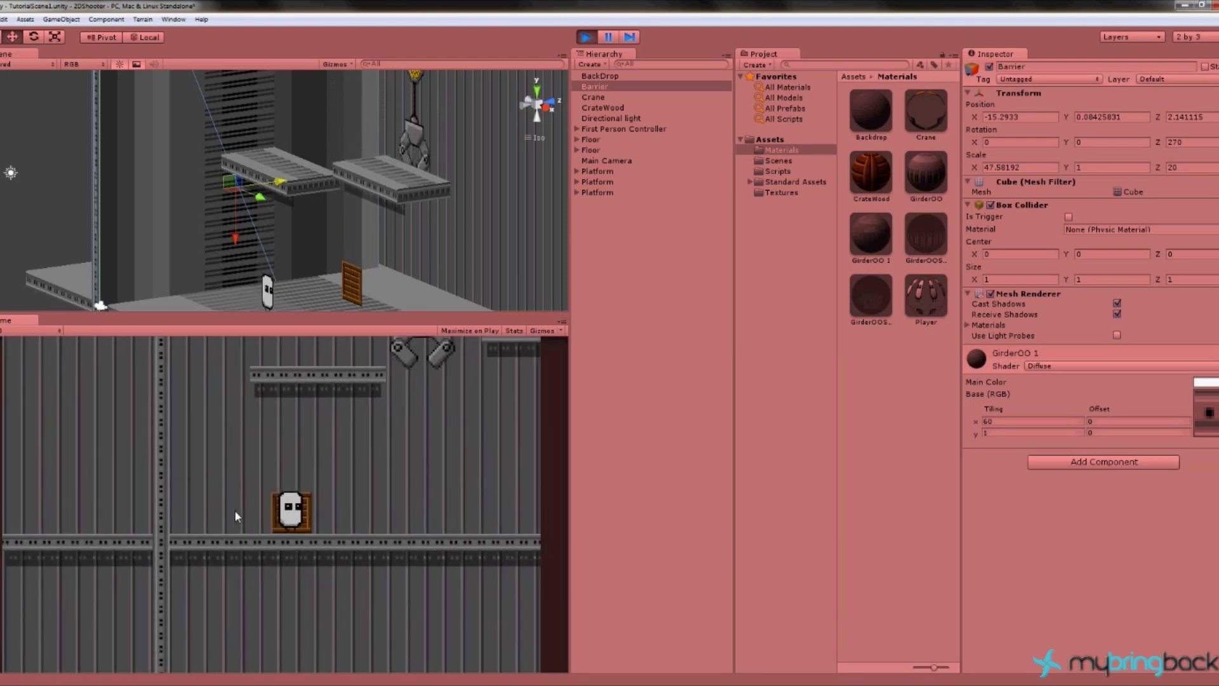
key(Right)
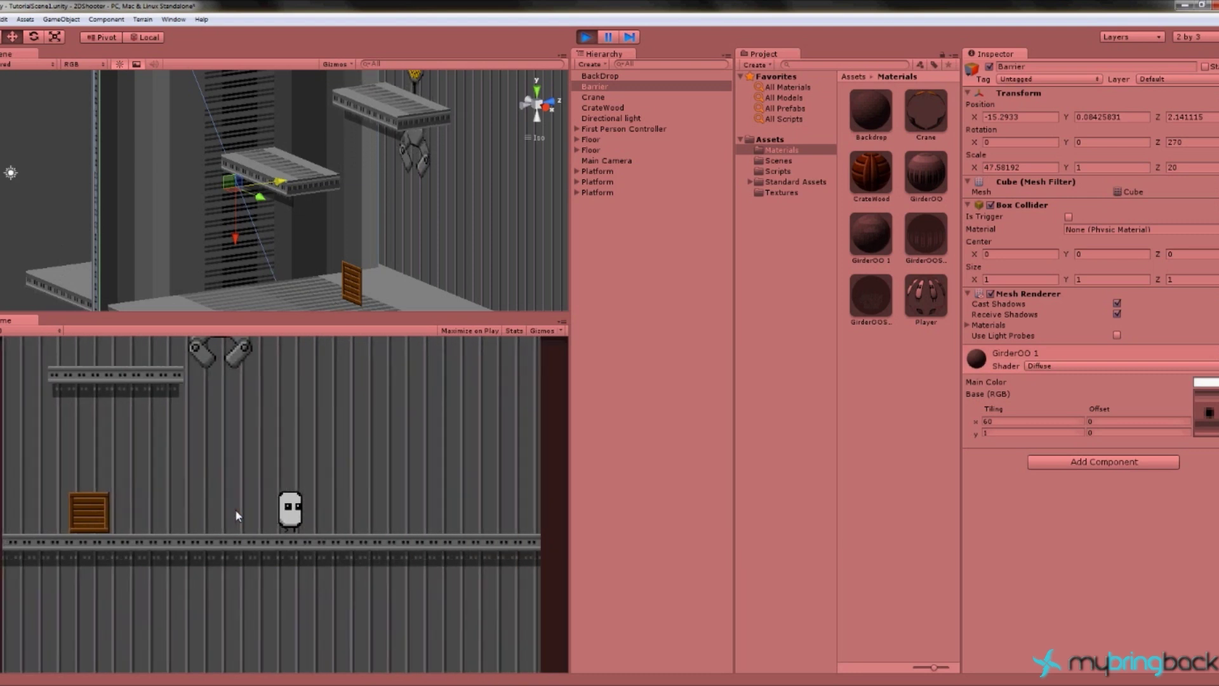
key(ctrl+p)
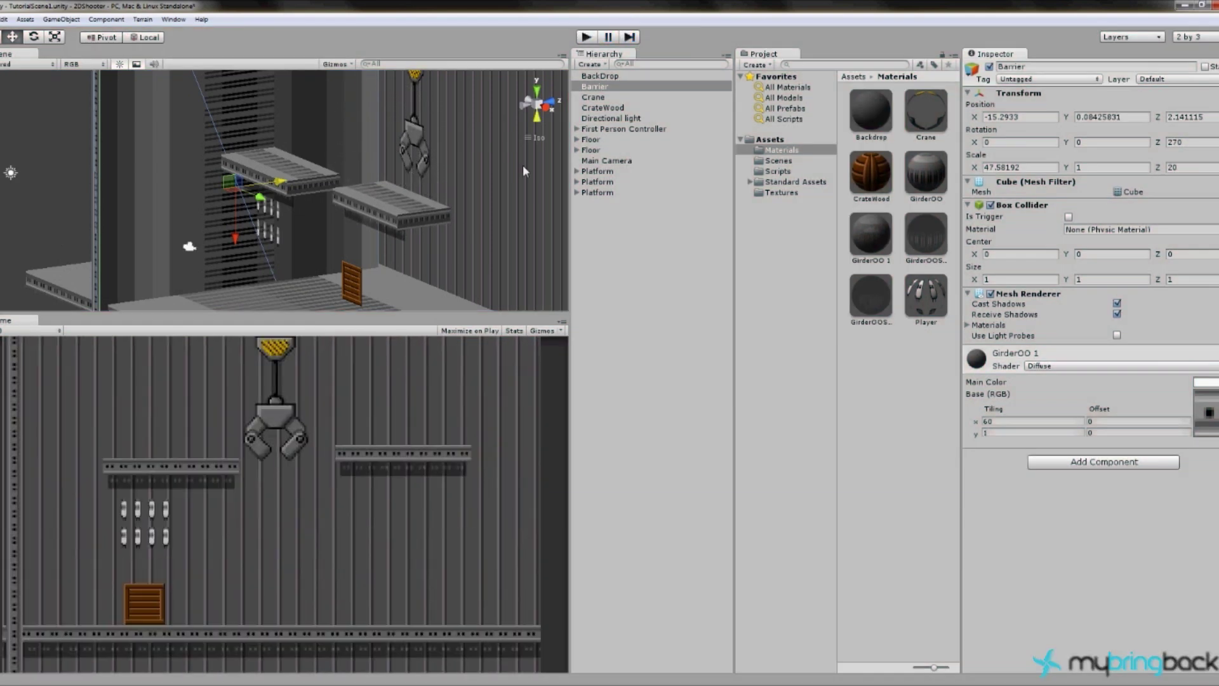
Step: Duplicate the Barrier and move the copy right to X 3.644403 as a second girder column
scroll(154, 173, down, 10)
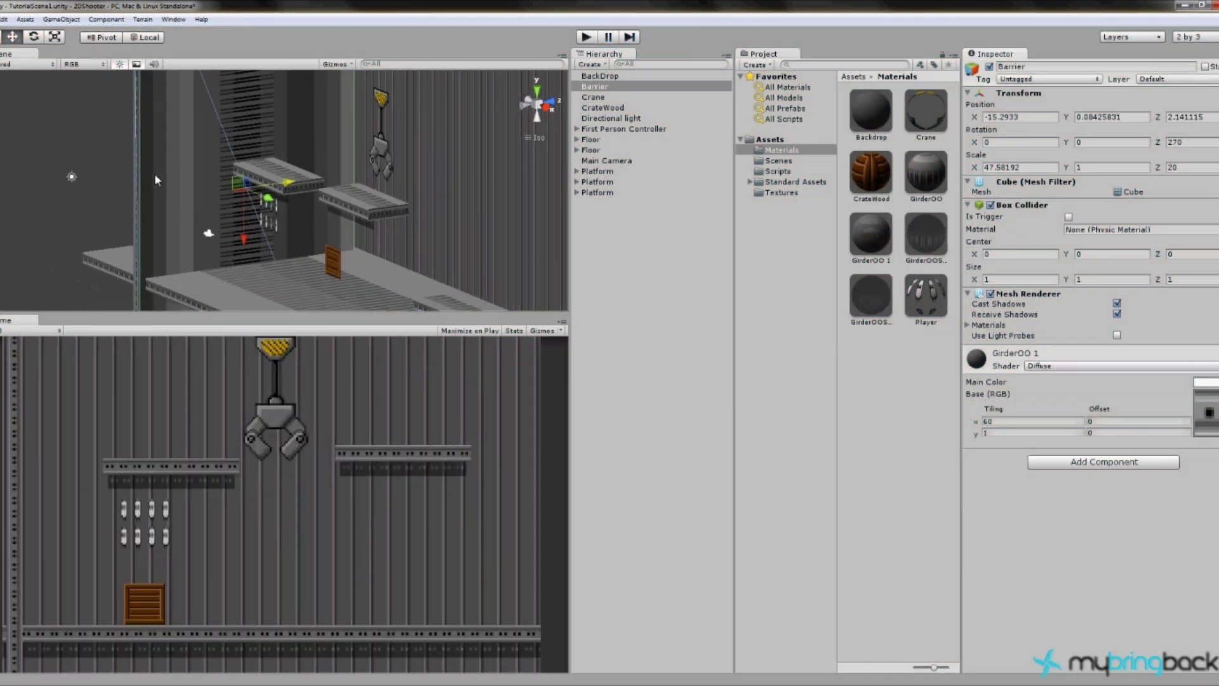
scroll(154, 188, down, 5)
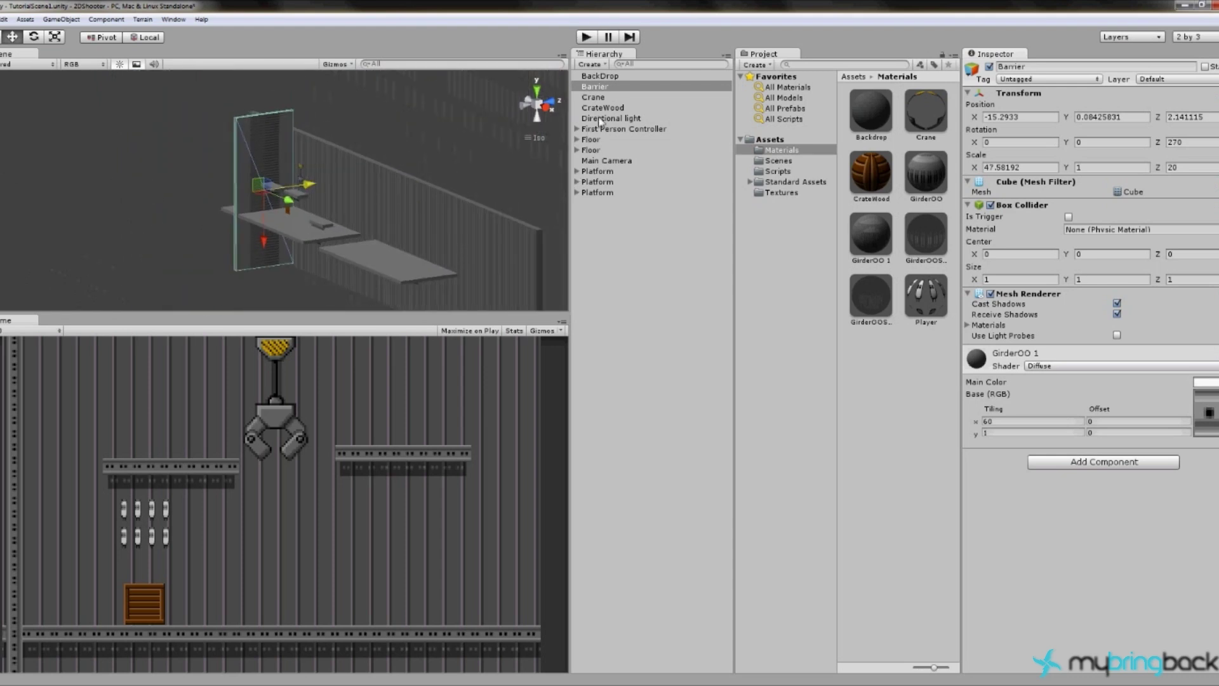
click(597, 89)
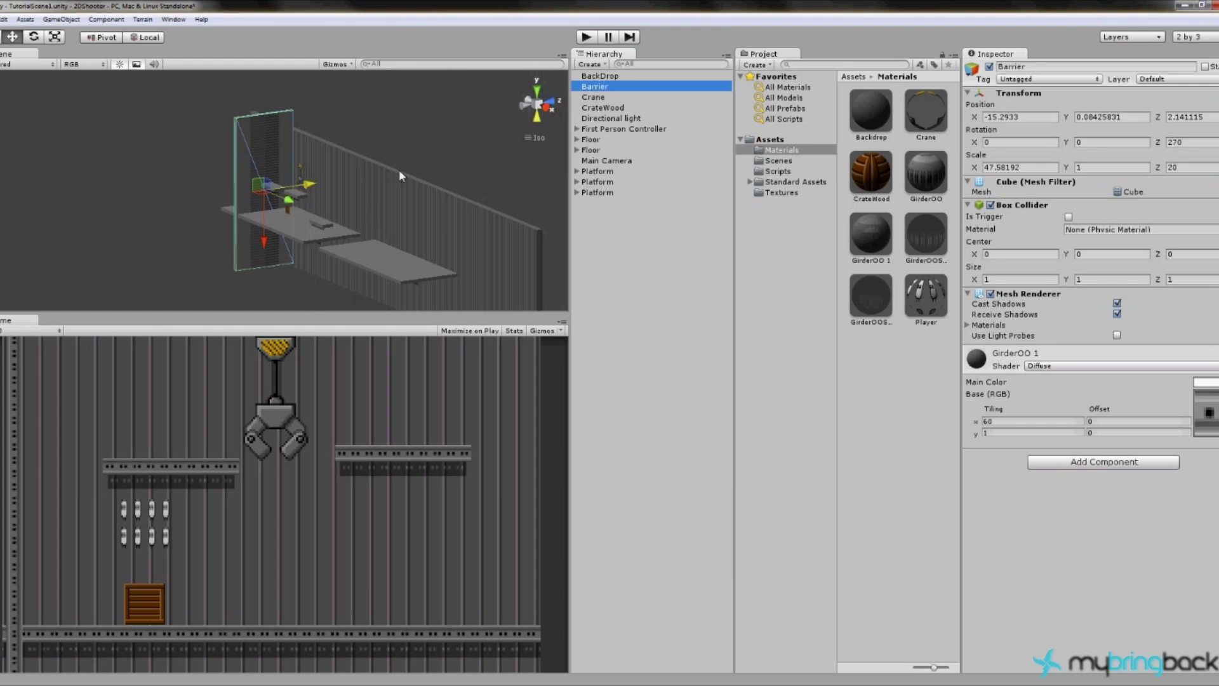
key(ctrl+d)
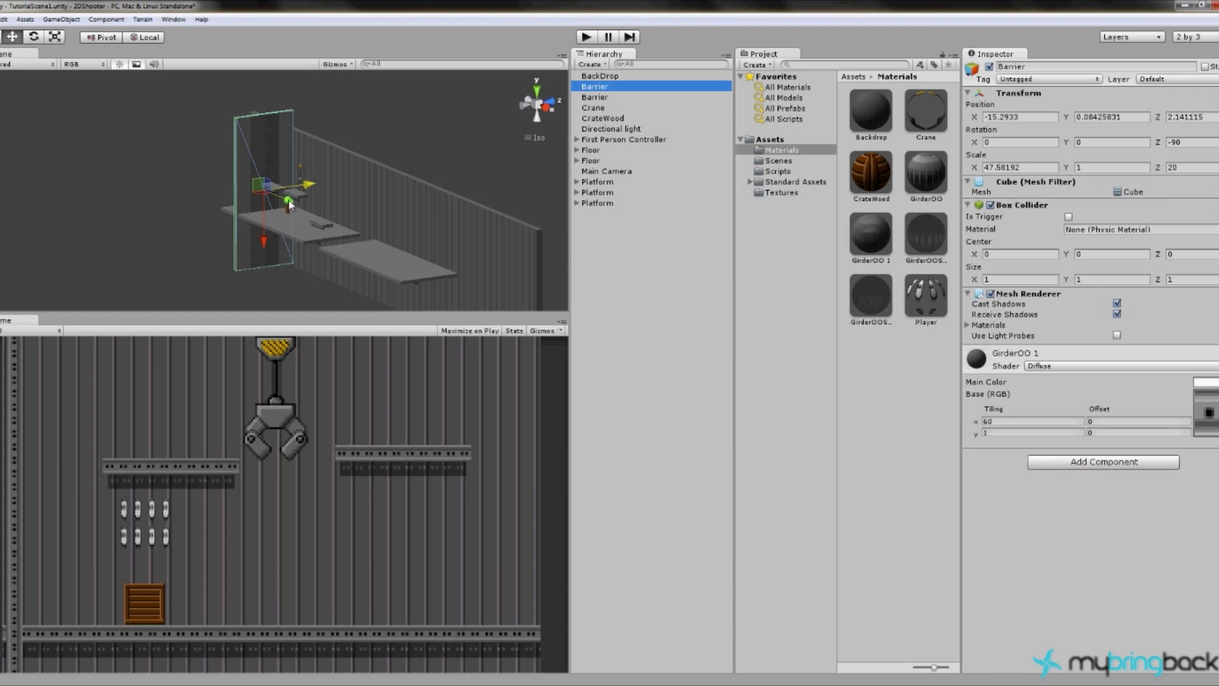
drag(289, 203, 320, 216)
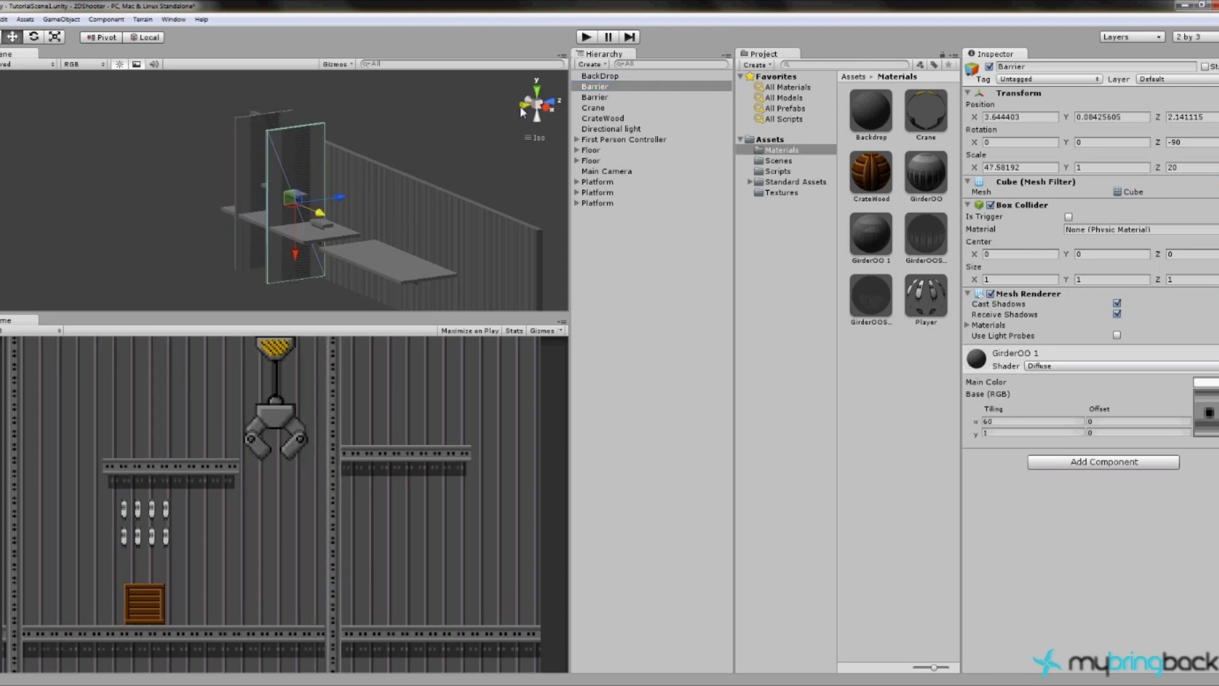
Step: Set the Barrier's Z rotation to 0 and raise it toward the top of the level
click(1179, 142)
text(0)
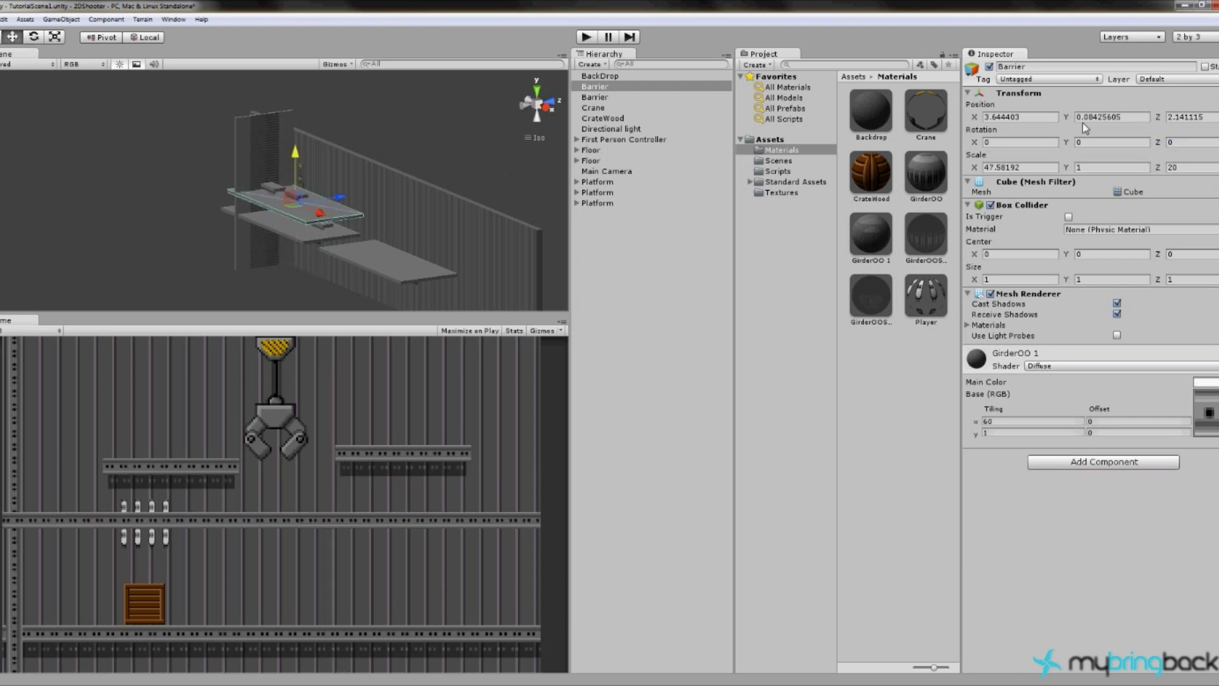
click(551, 93)
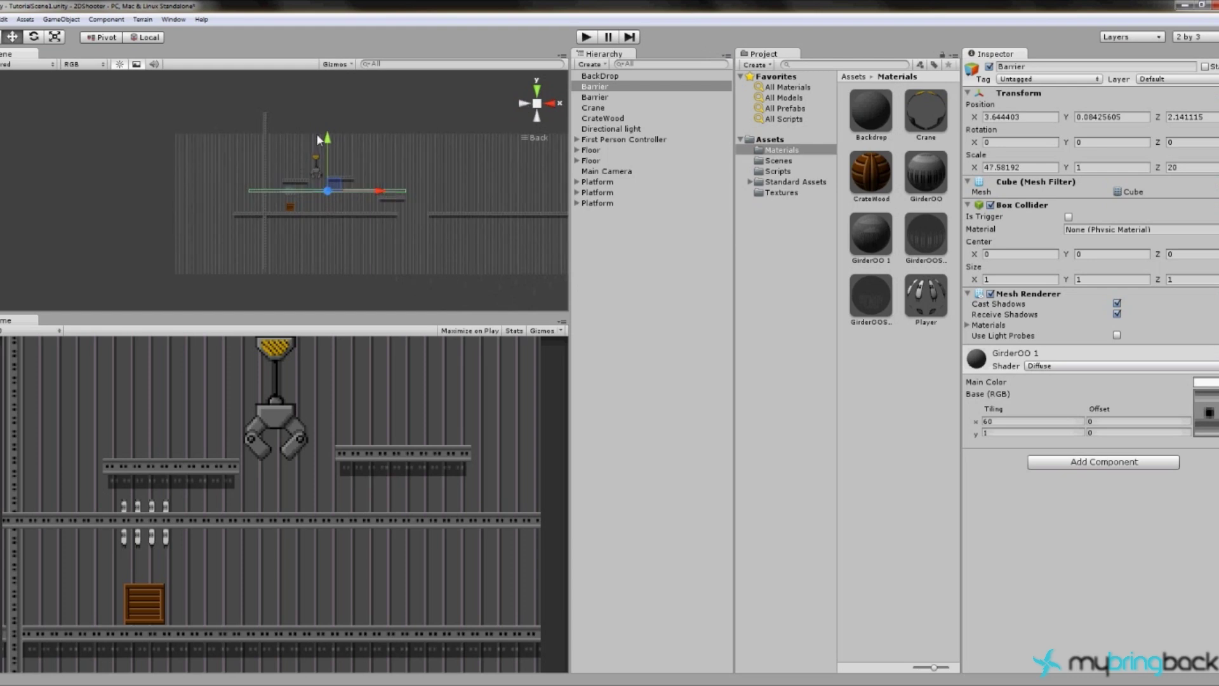
drag(328, 146, 337, 108)
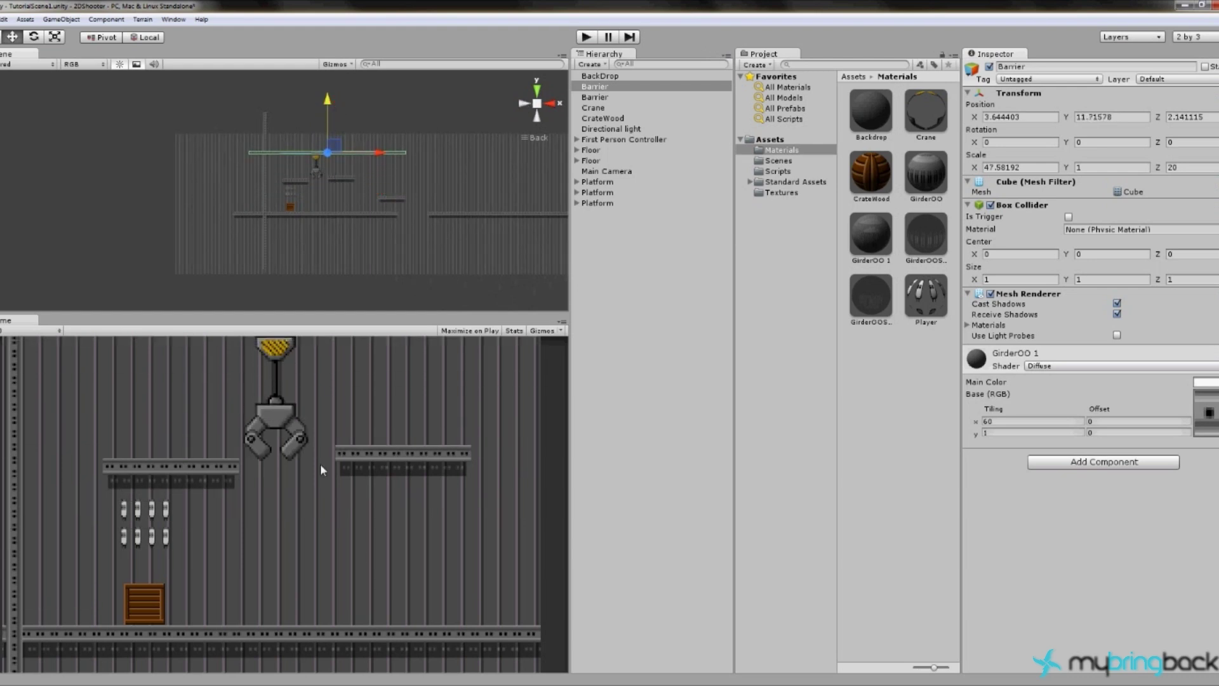
scroll(328, 182, up, 5)
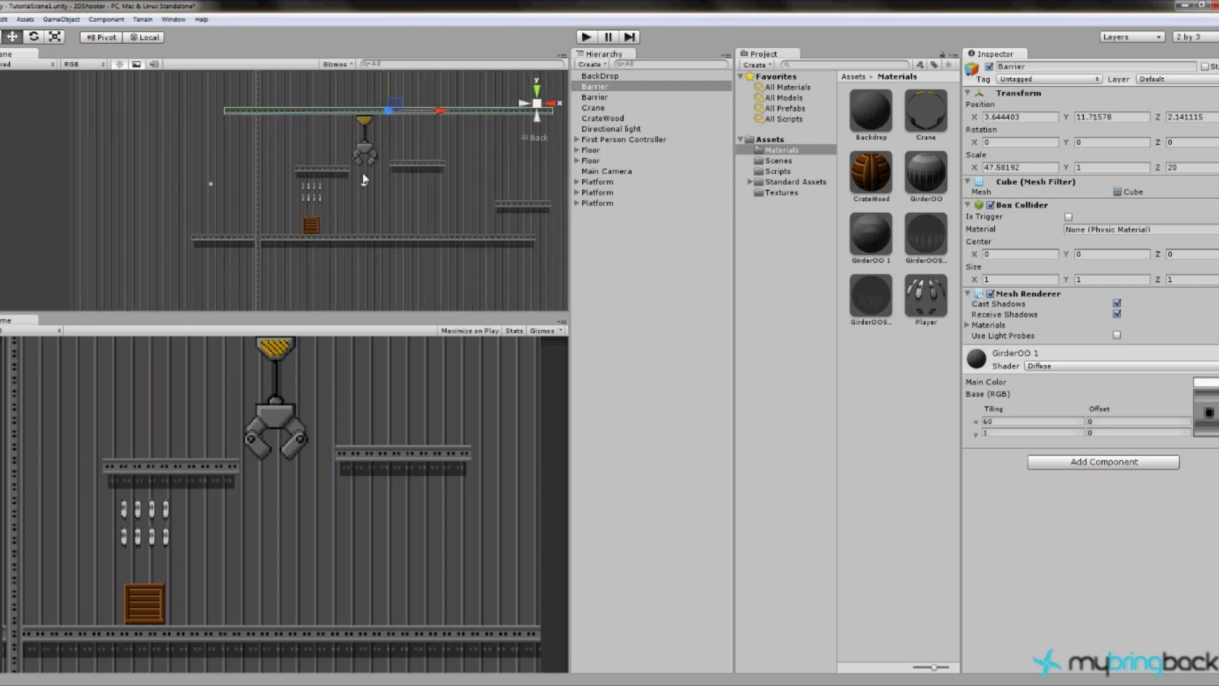
middle_drag(362, 117, 317, 207)
drag(374, 131, 382, 133)
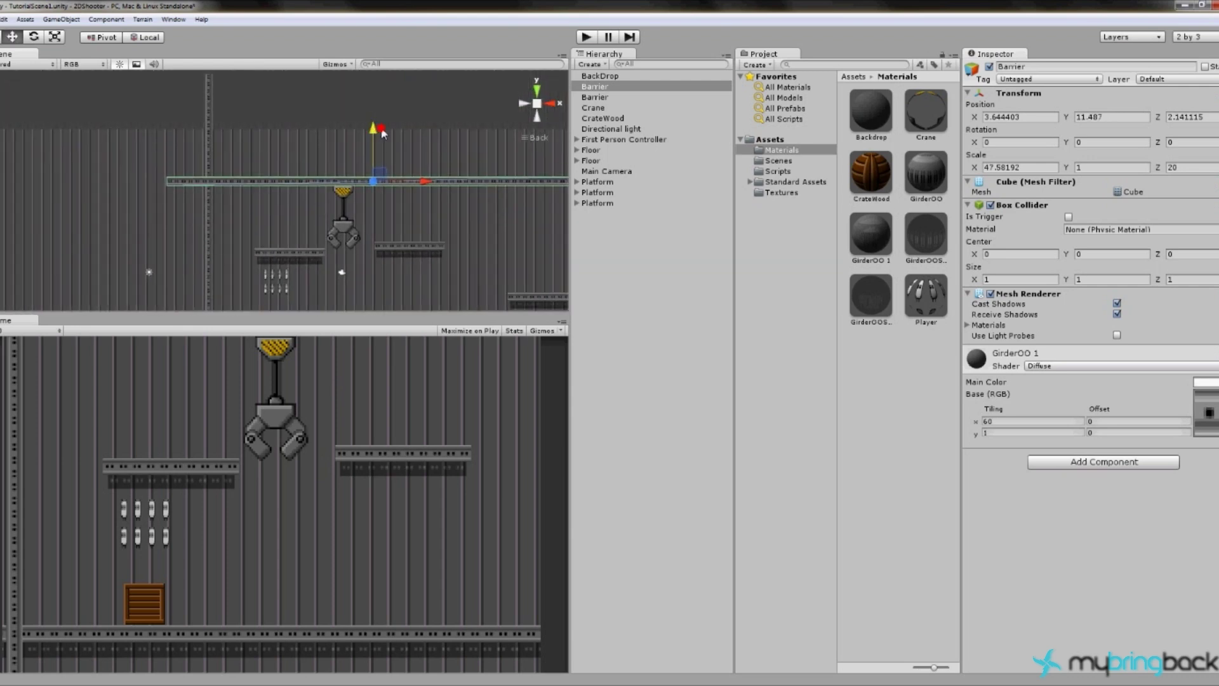
drag(383, 133, 383, 132)
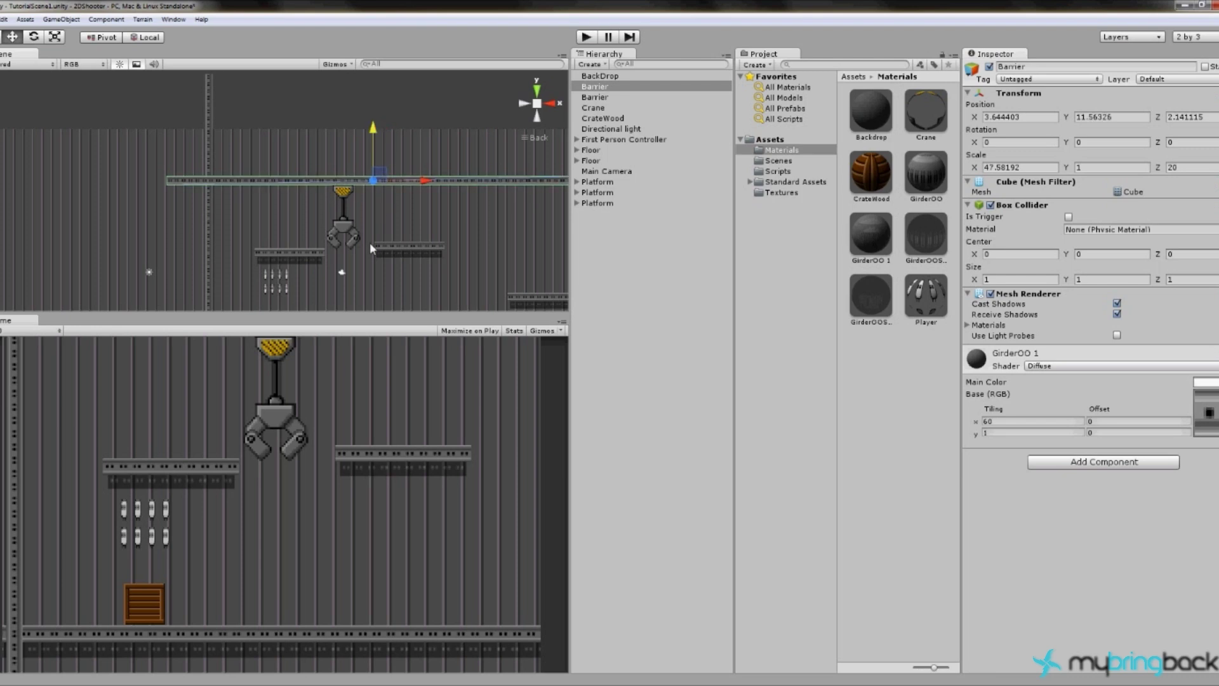
scroll(307, 204, down, 3)
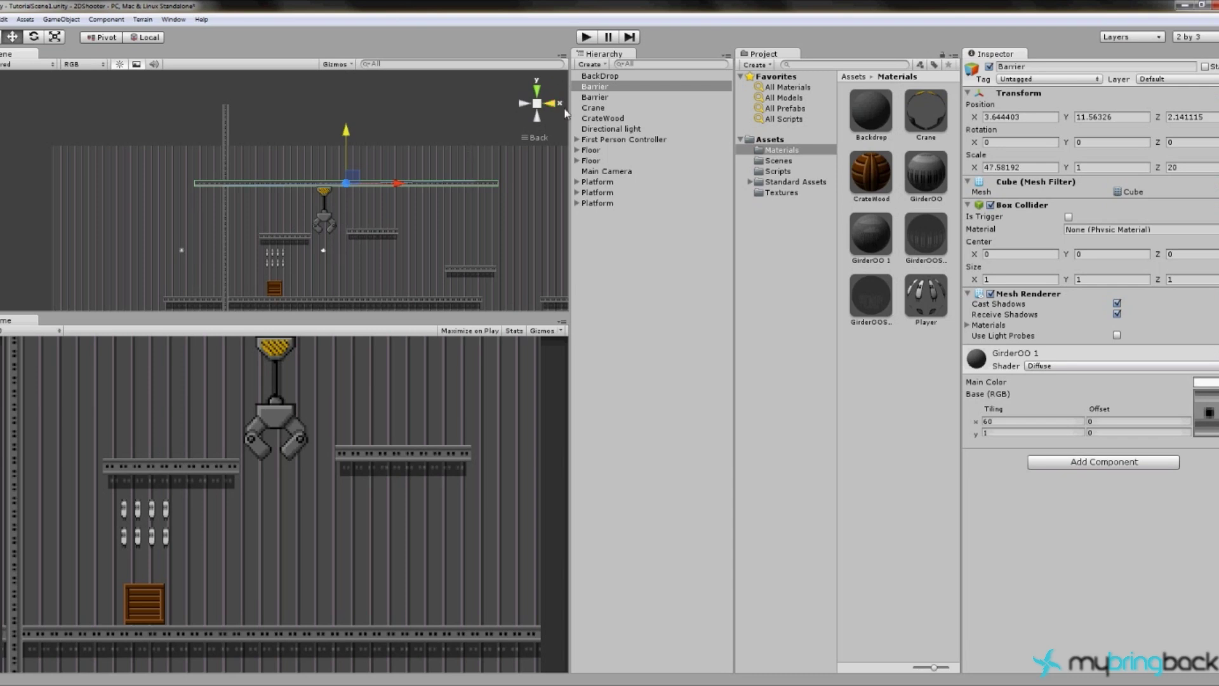
Step: Delete the Barrier and place a duplicated Floor girder at ceiling height, Y 11.6
click(594, 86)
key(Delete)
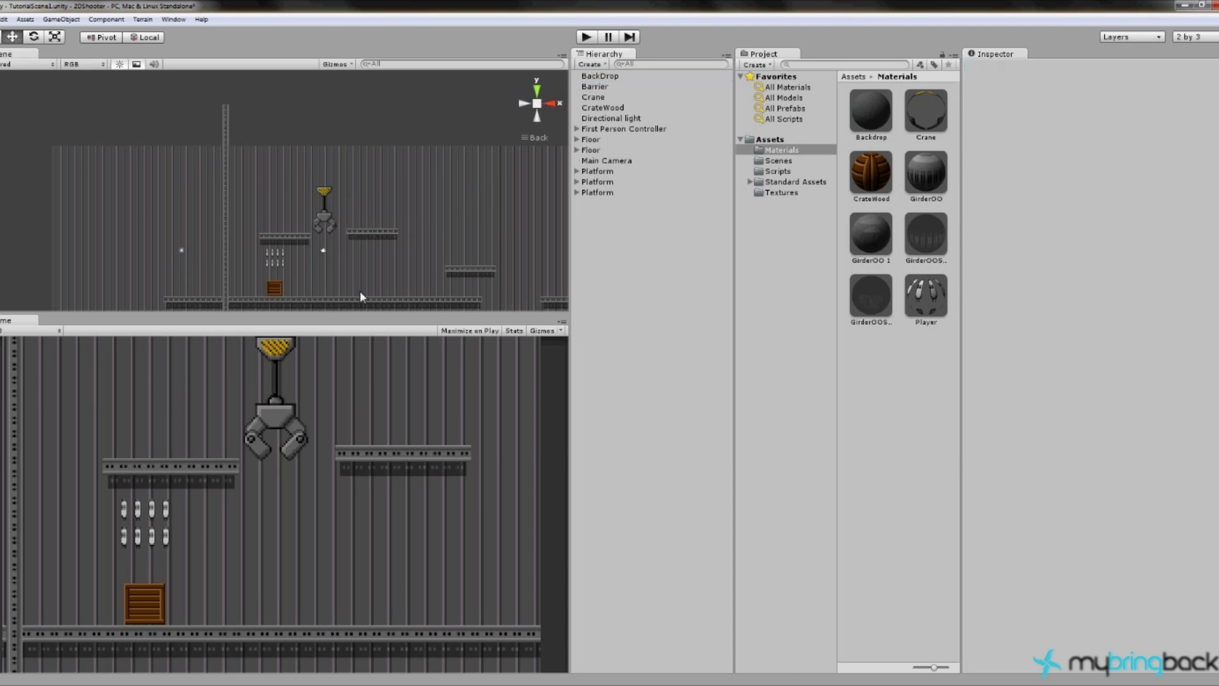
click(359, 293)
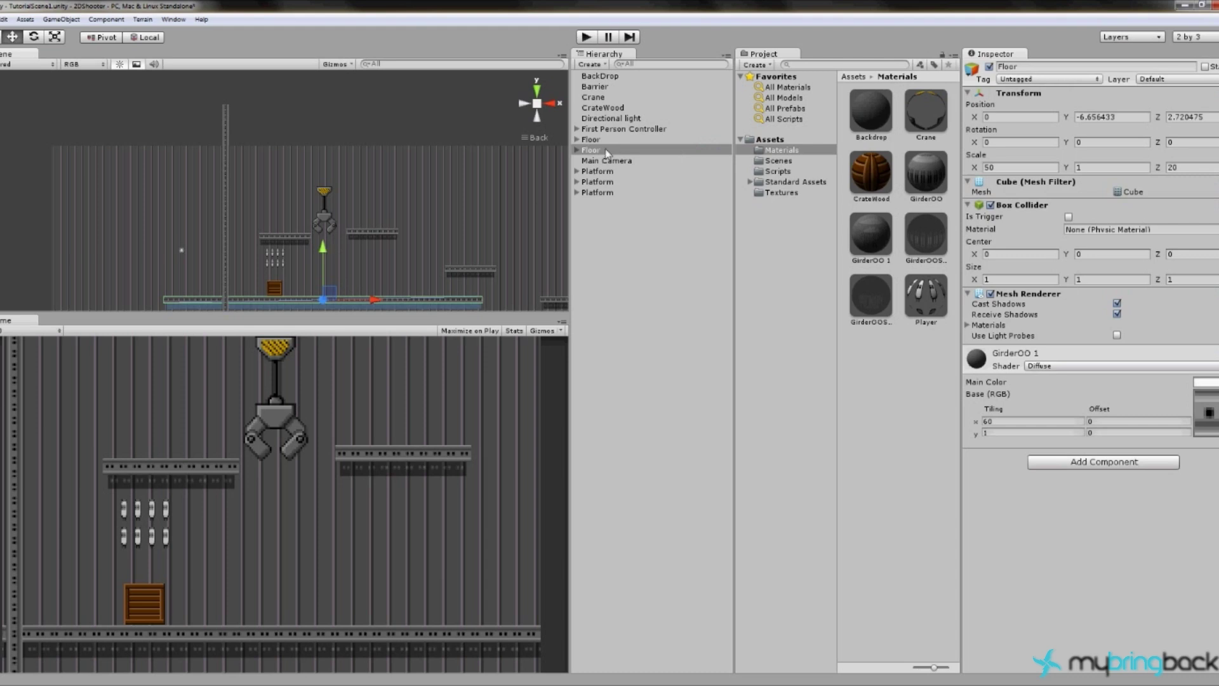
key(ctrl+d)
drag(321, 254, 348, 138)
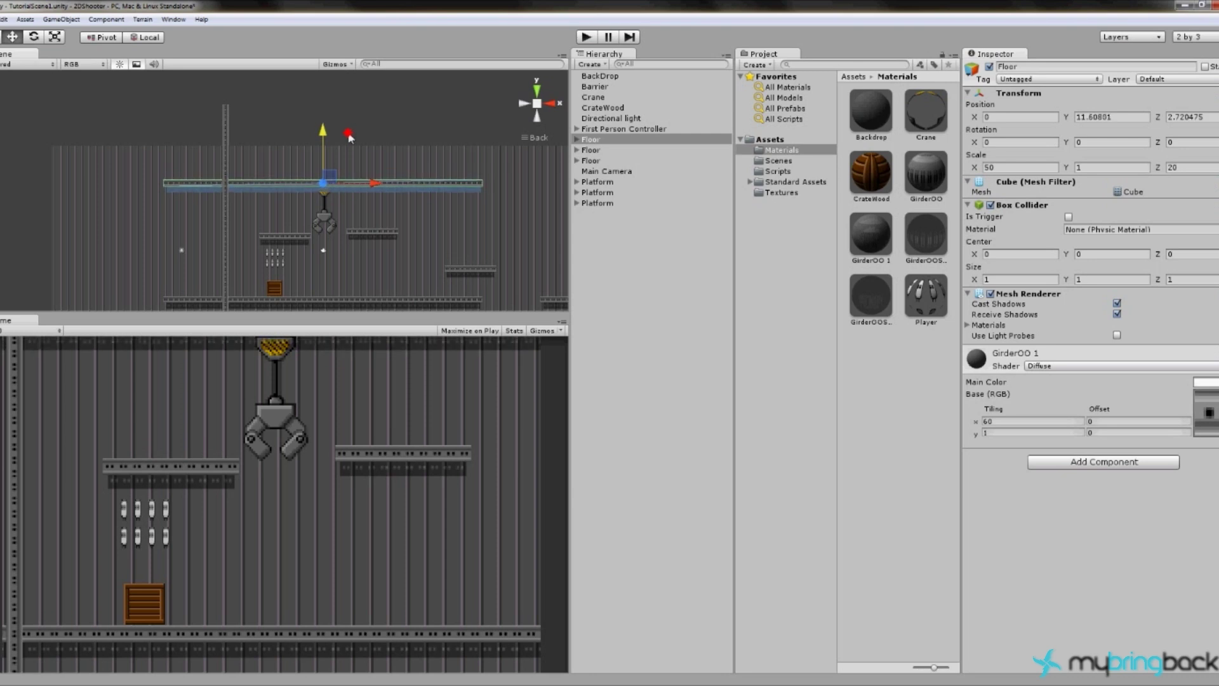
drag(376, 184, 436, 185)
Step: Shift the lower Floor sections right, extending the floor girder to X 69.71194
scroll(386, 274, down, 3)
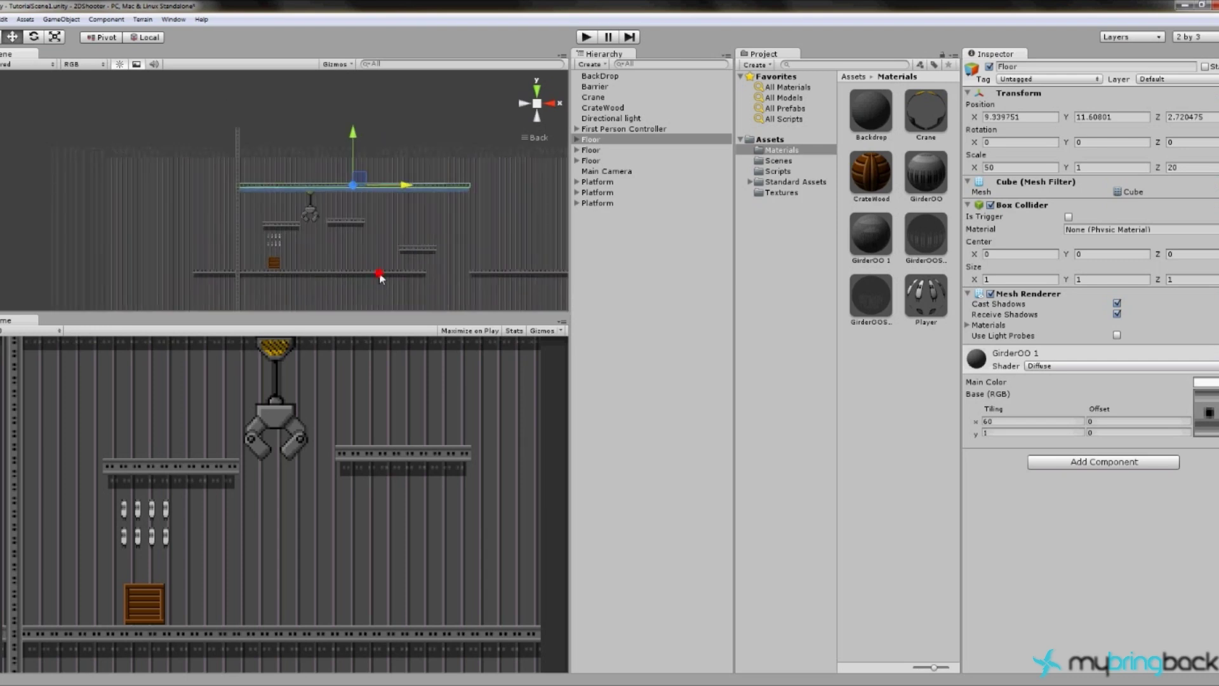
click(327, 277)
click(327, 271)
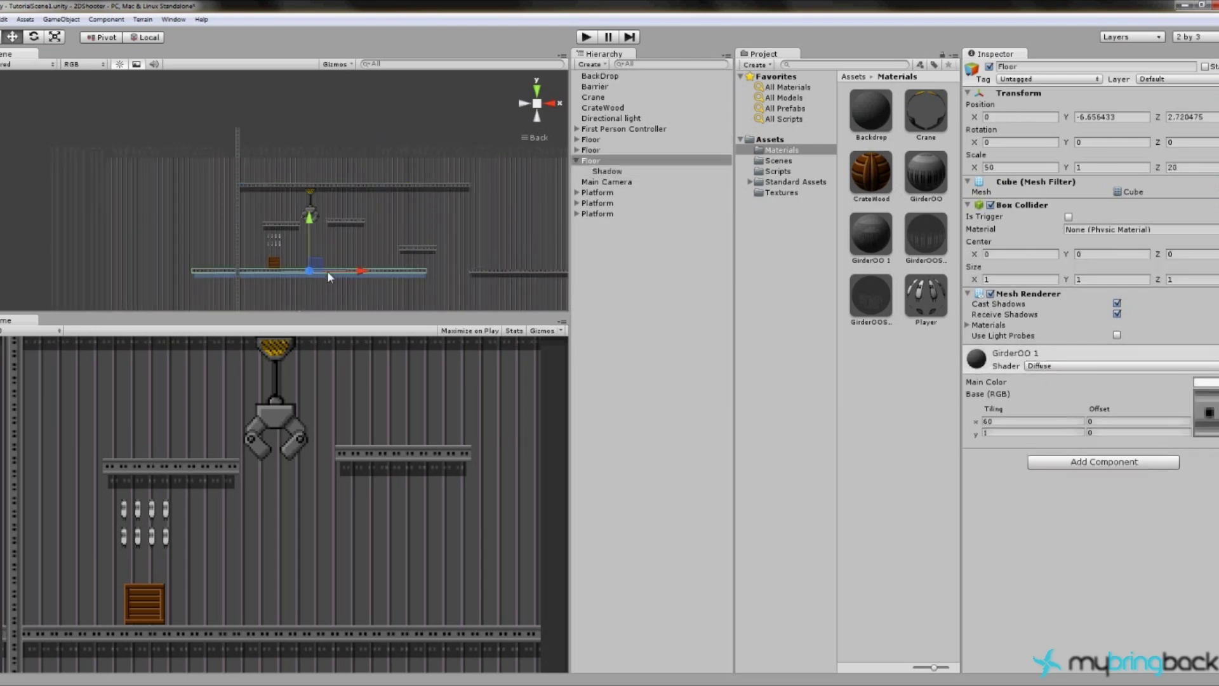
drag(382, 273, 470, 289)
click(512, 277)
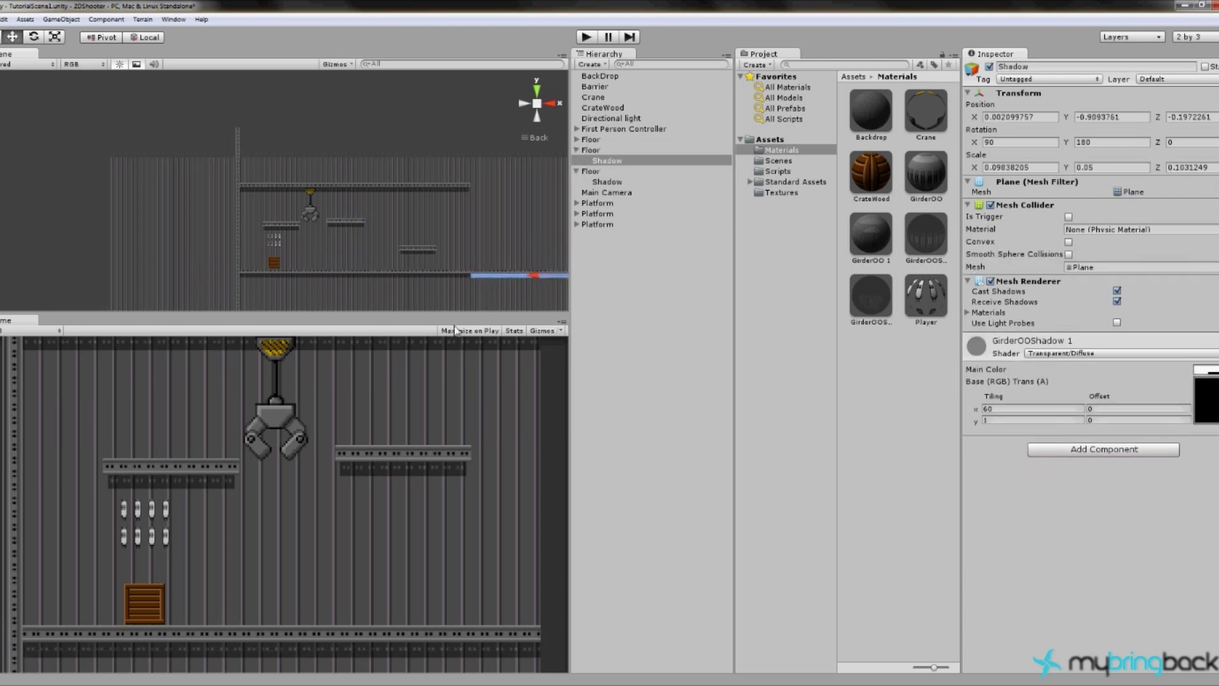
middle_drag(447, 290, 219, 253)
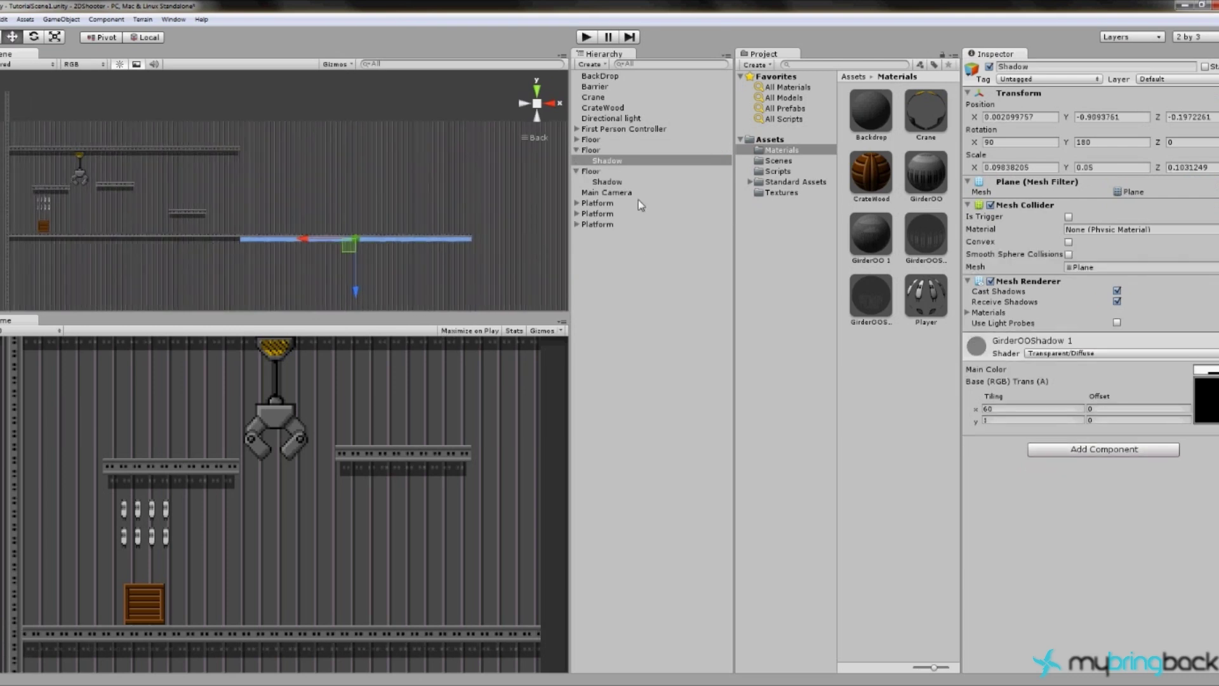
click(595, 151)
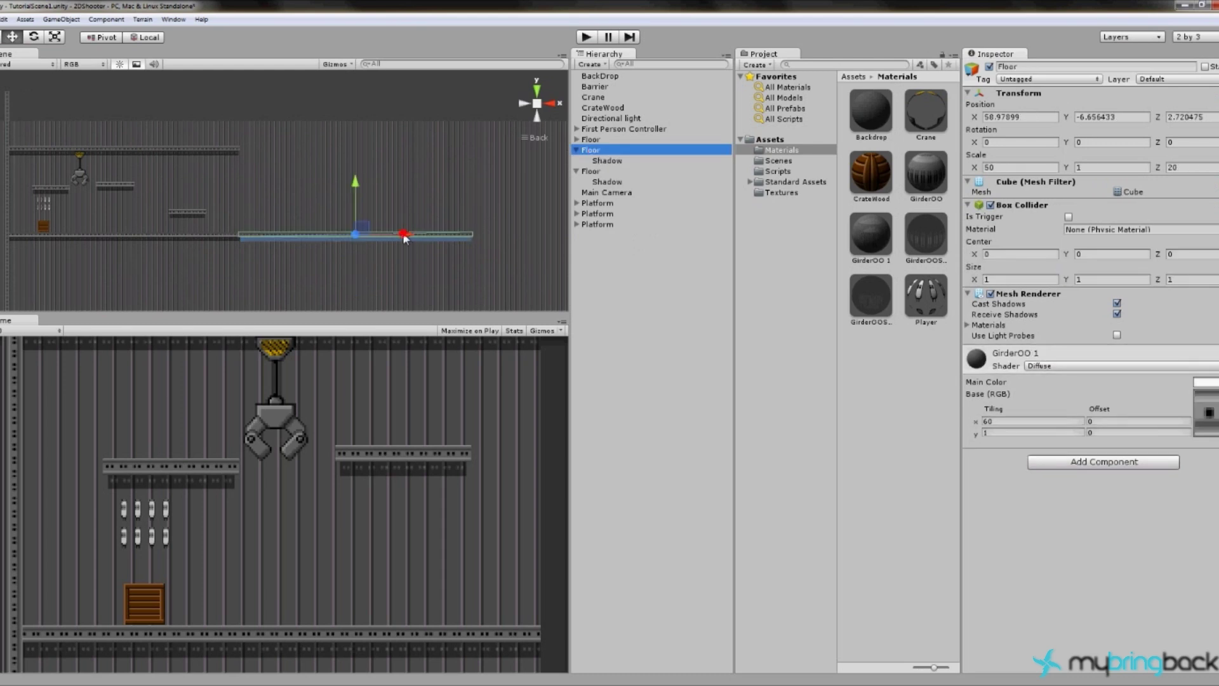
drag(404, 238, 456, 236)
Step: Move the first Platform right and extend the ceiling with a duplicated girder copy
click(597, 203)
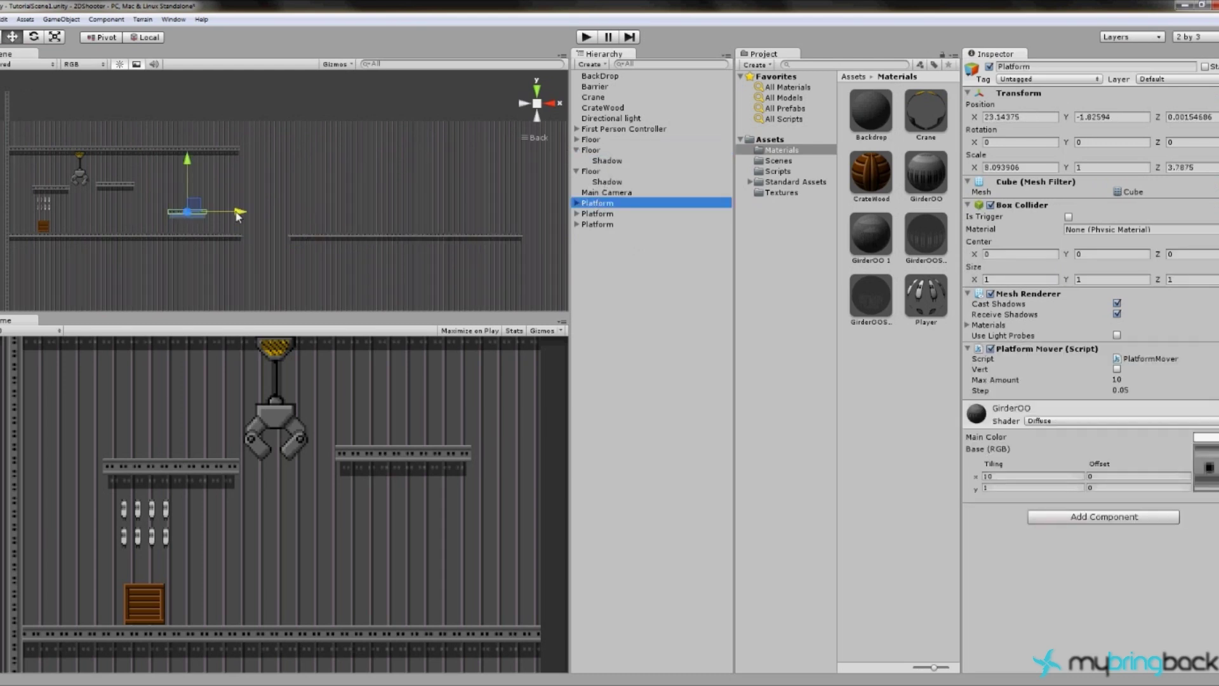
drag(238, 216, 299, 214)
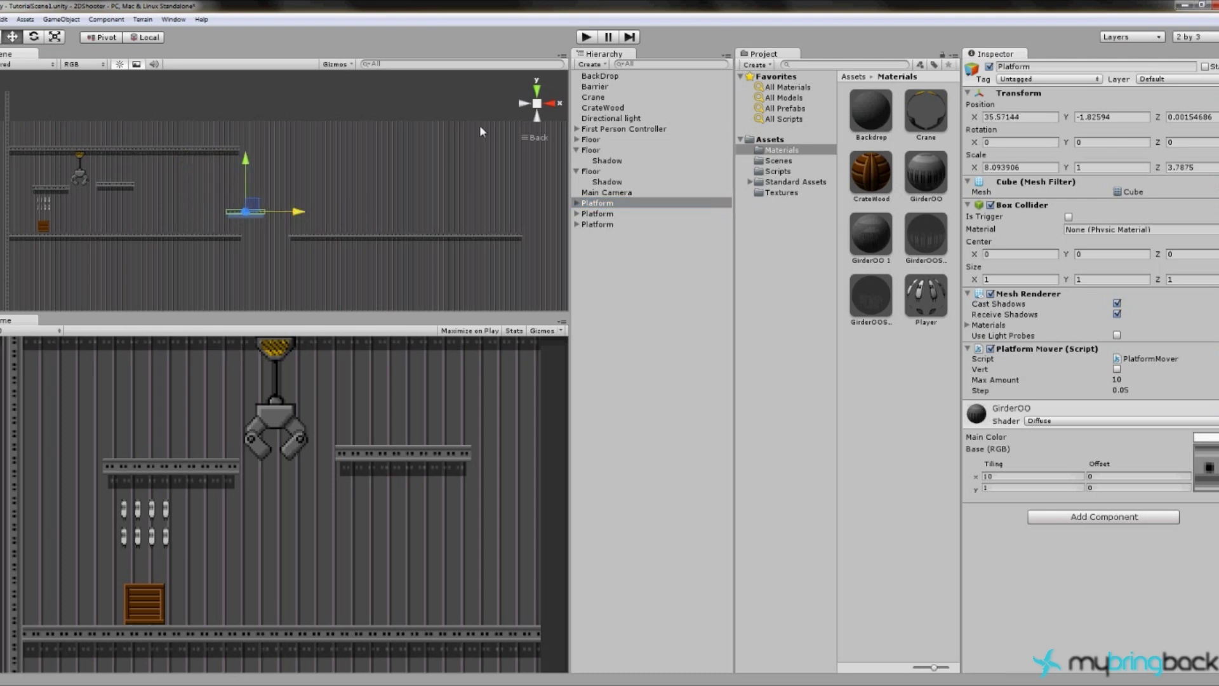
click(212, 152)
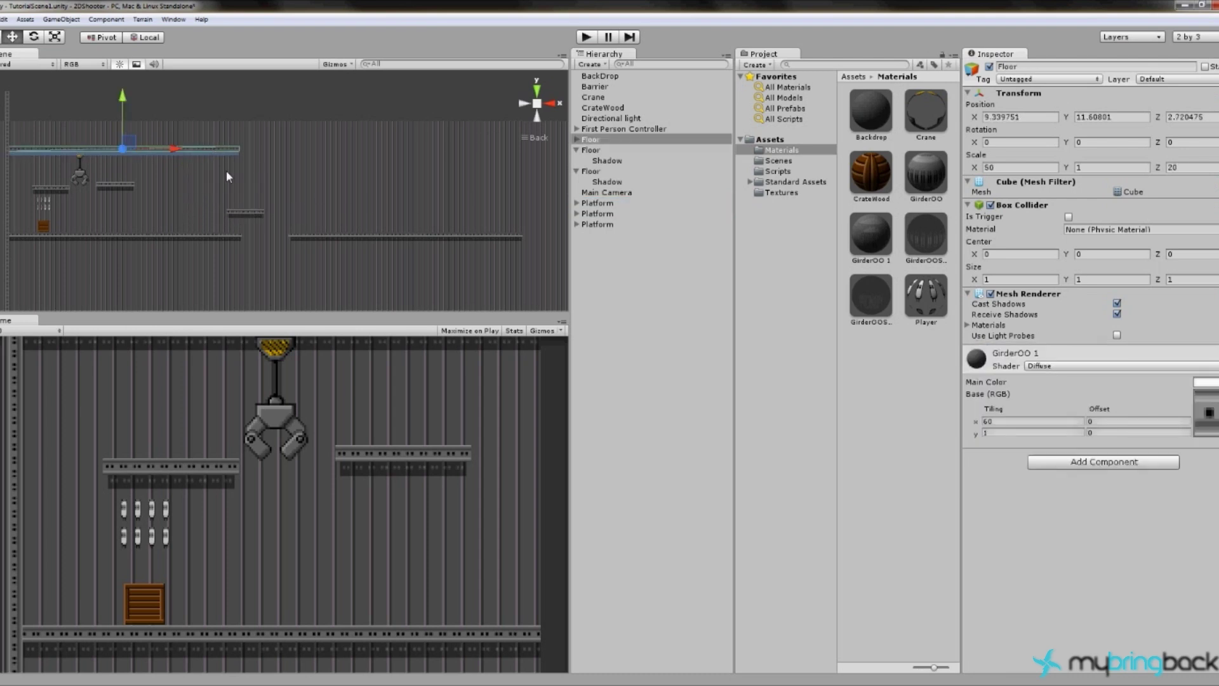
key(ctrl+d)
drag(175, 148, 440, 159)
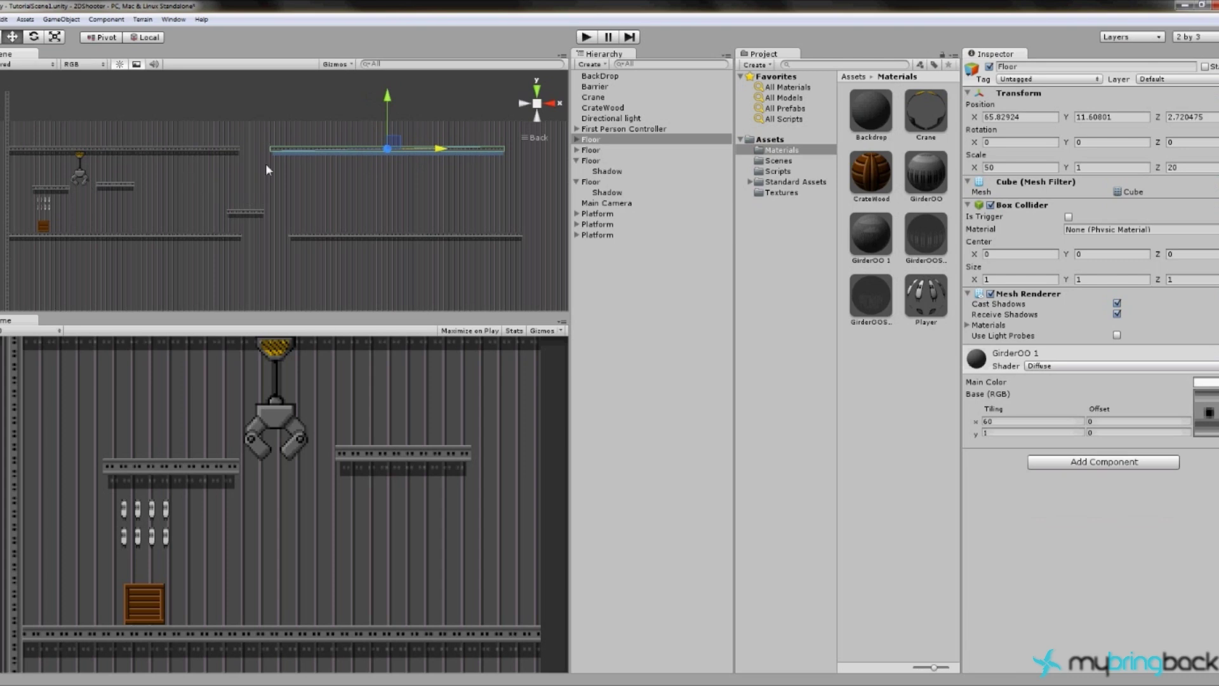
Step: Move the small platform right to X 38.17249, Y 4.910753 and raise the BackDrop
click(117, 185)
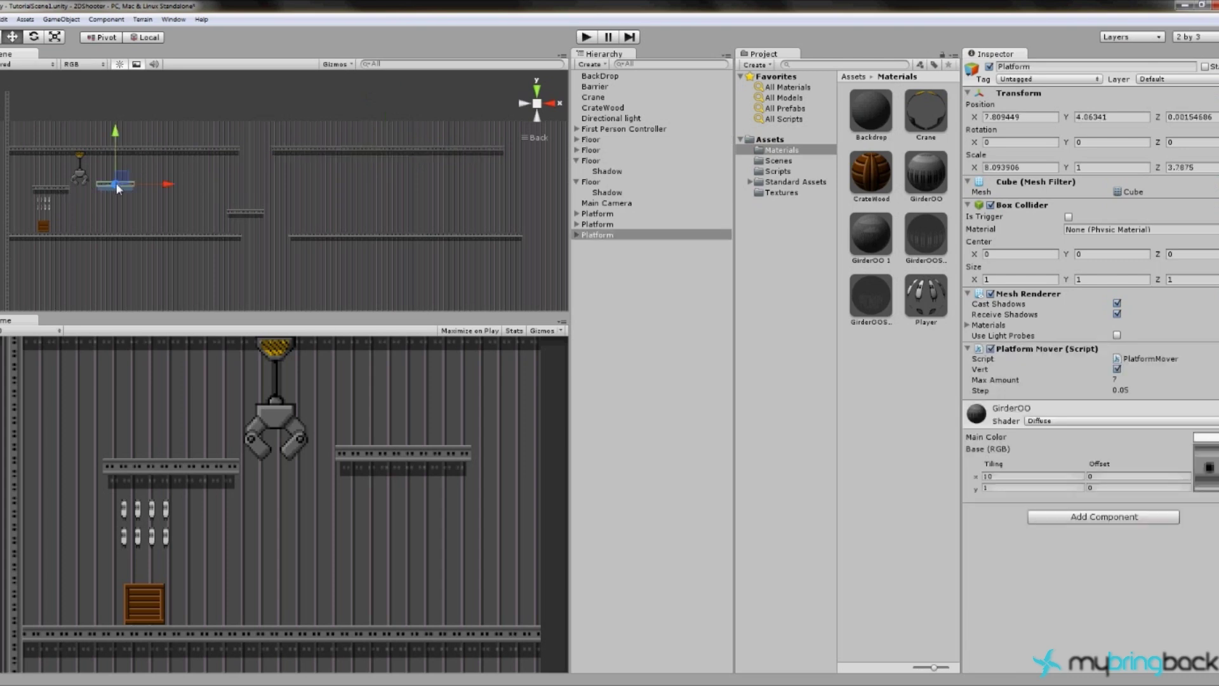
drag(170, 186, 299, 184)
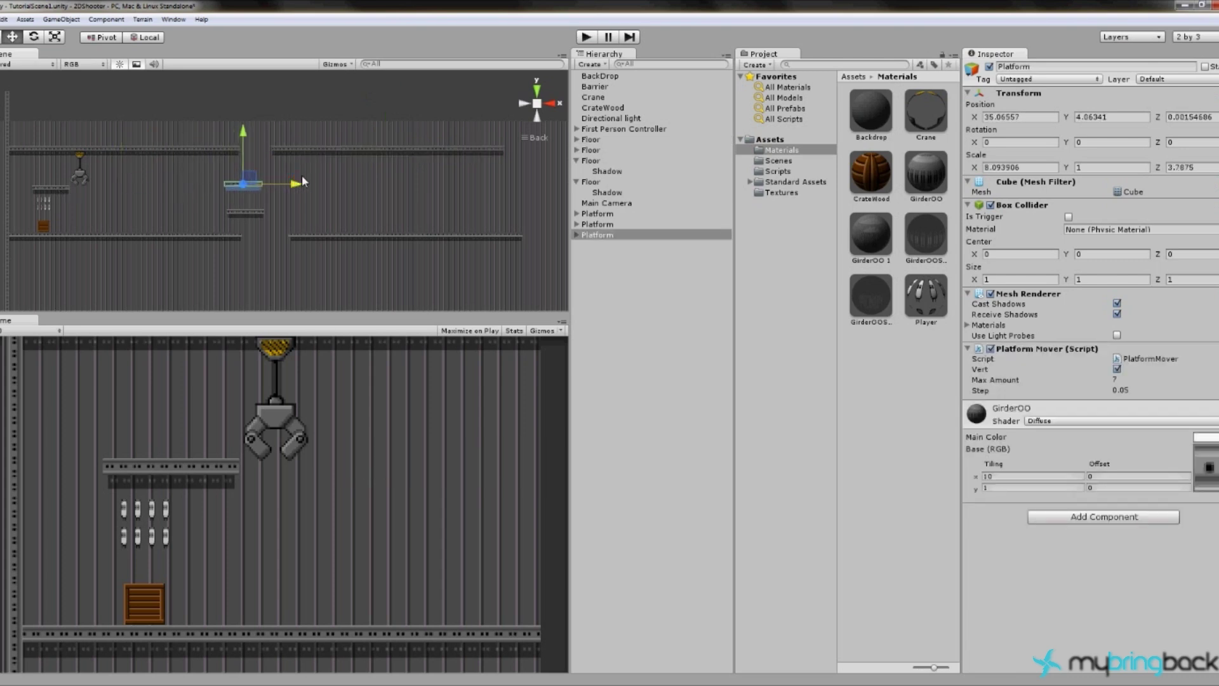
click(363, 123)
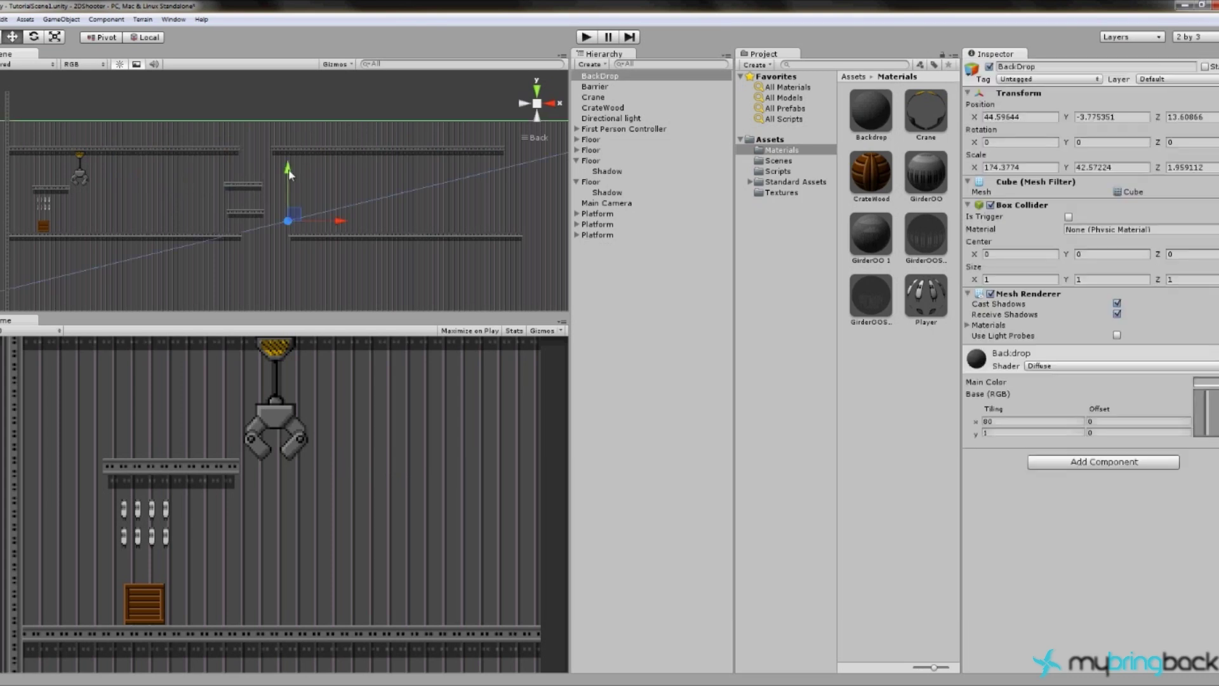
drag(289, 174, 294, 142)
click(245, 184)
drag(254, 184, 268, 179)
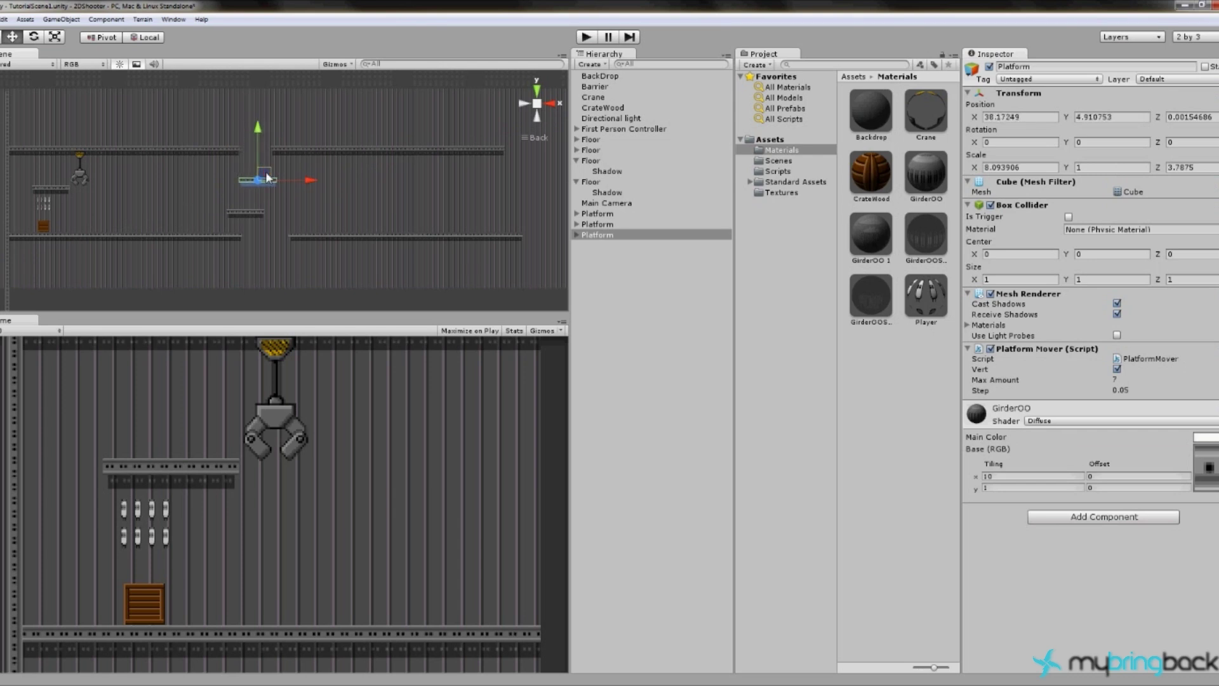
Step: Run a quick play test, walking the player to the left
click(586, 37)
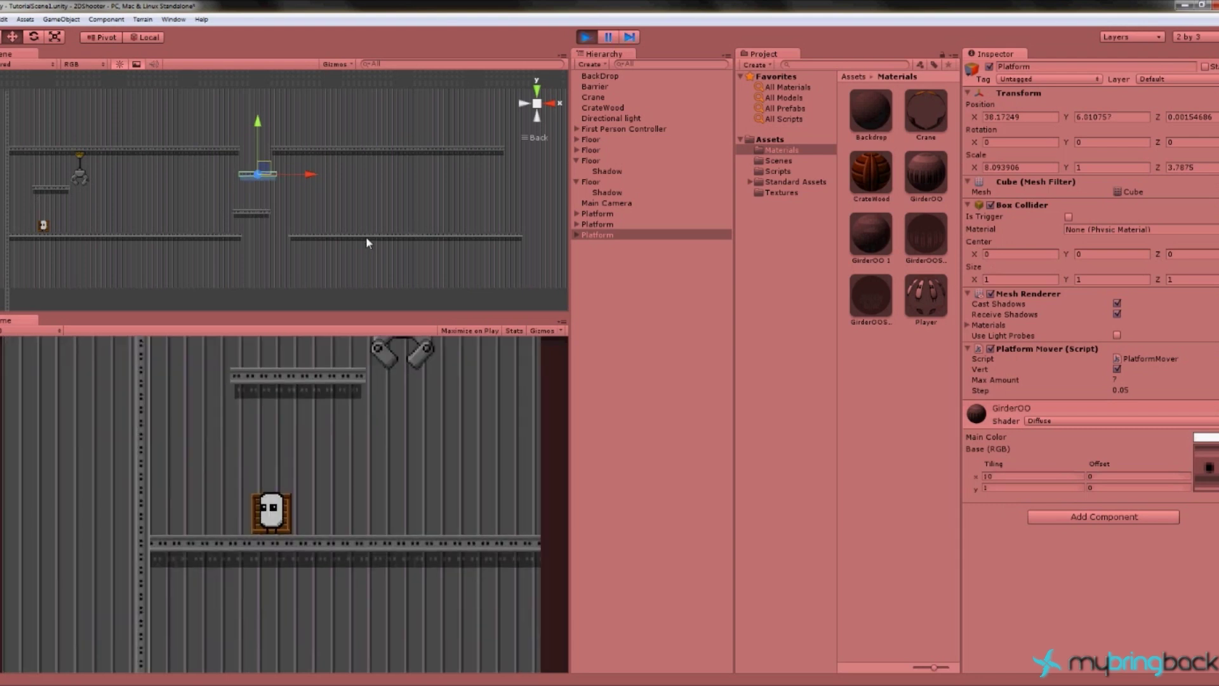
key(Left)
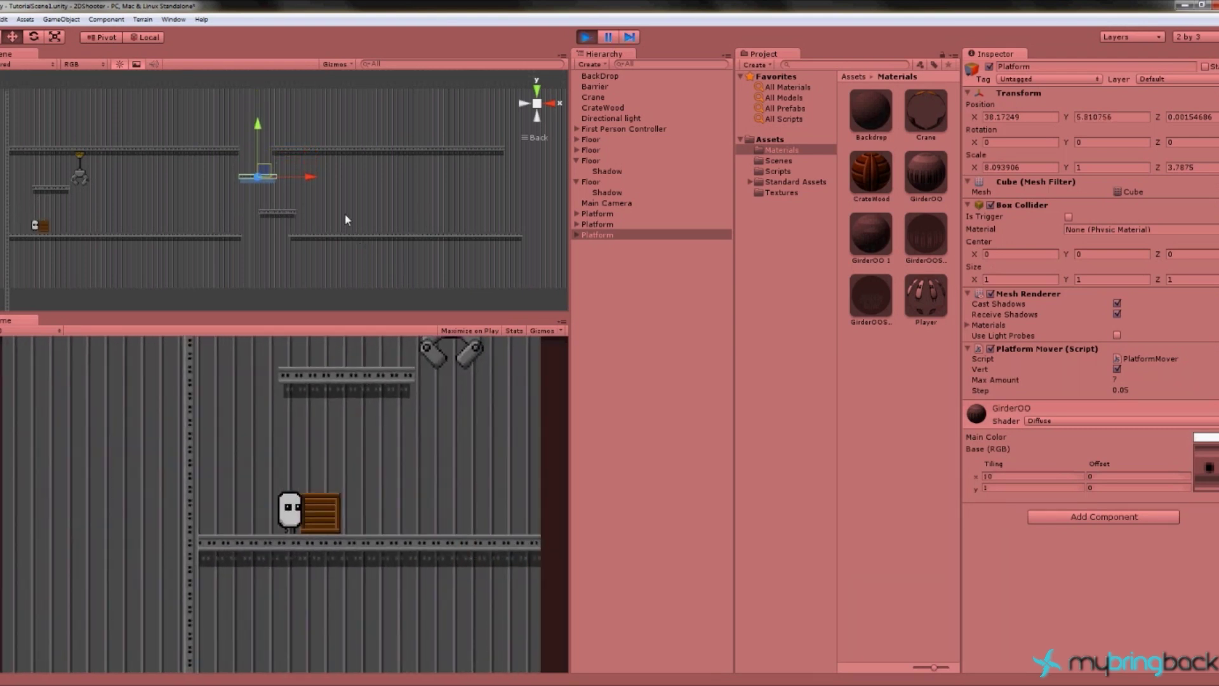
click(595, 38)
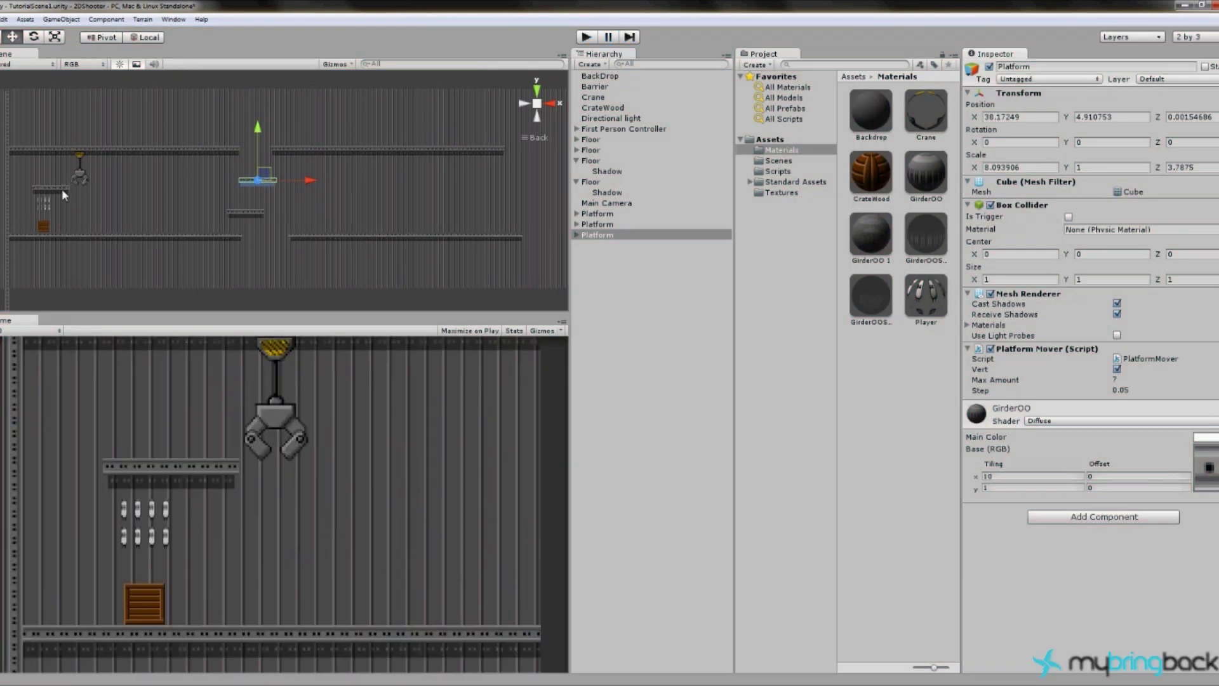
Step: Move the small platform right and down, then duplicate it
click(62, 190)
click(61, 181)
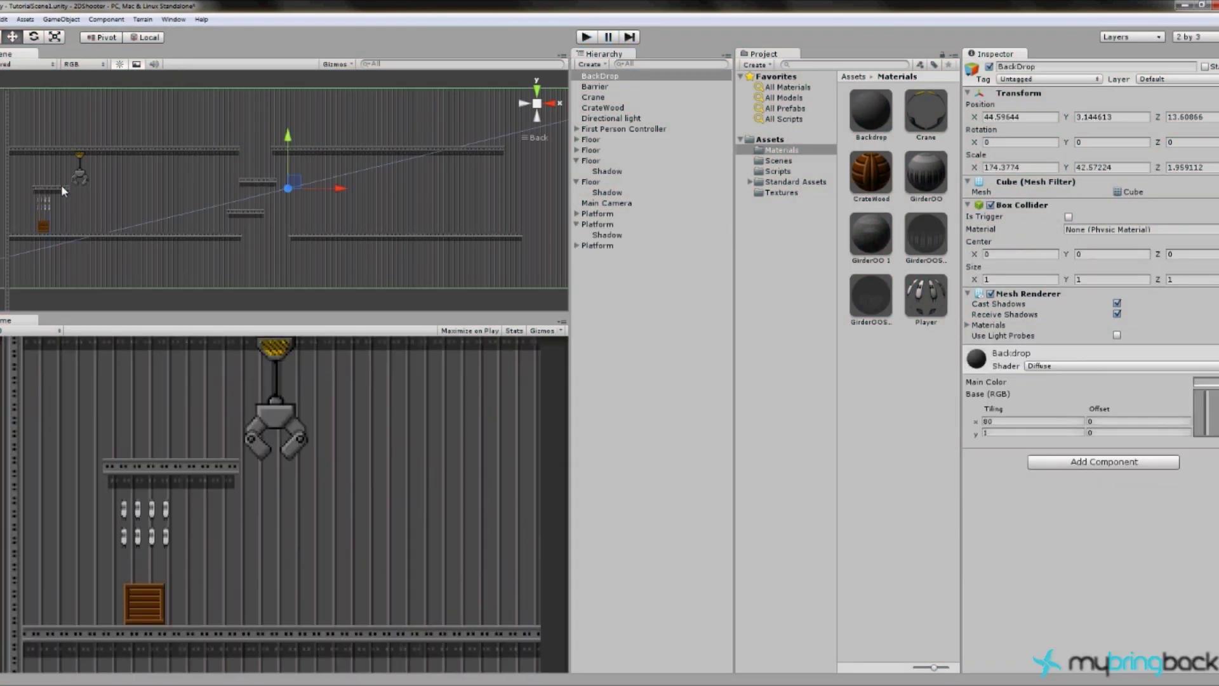
click(61, 185)
drag(61, 185, 141, 178)
key(ctrl+d)
Step: Play-test again, walking the player to the right
click(586, 37)
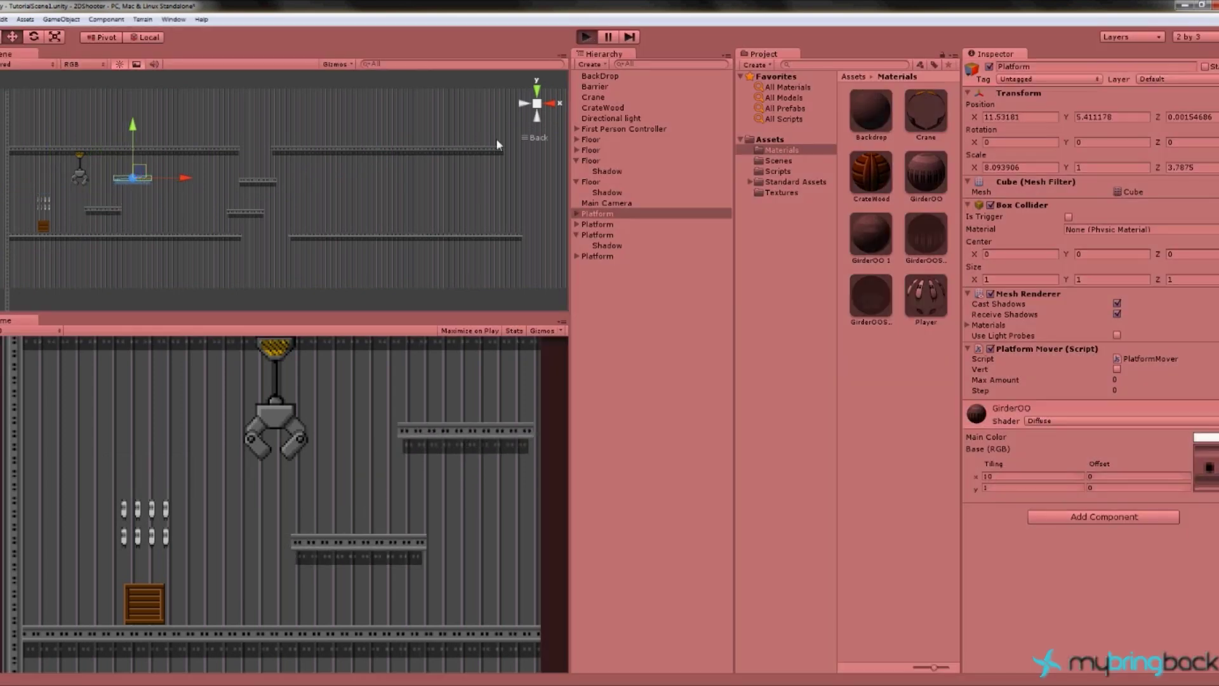
key(Right)
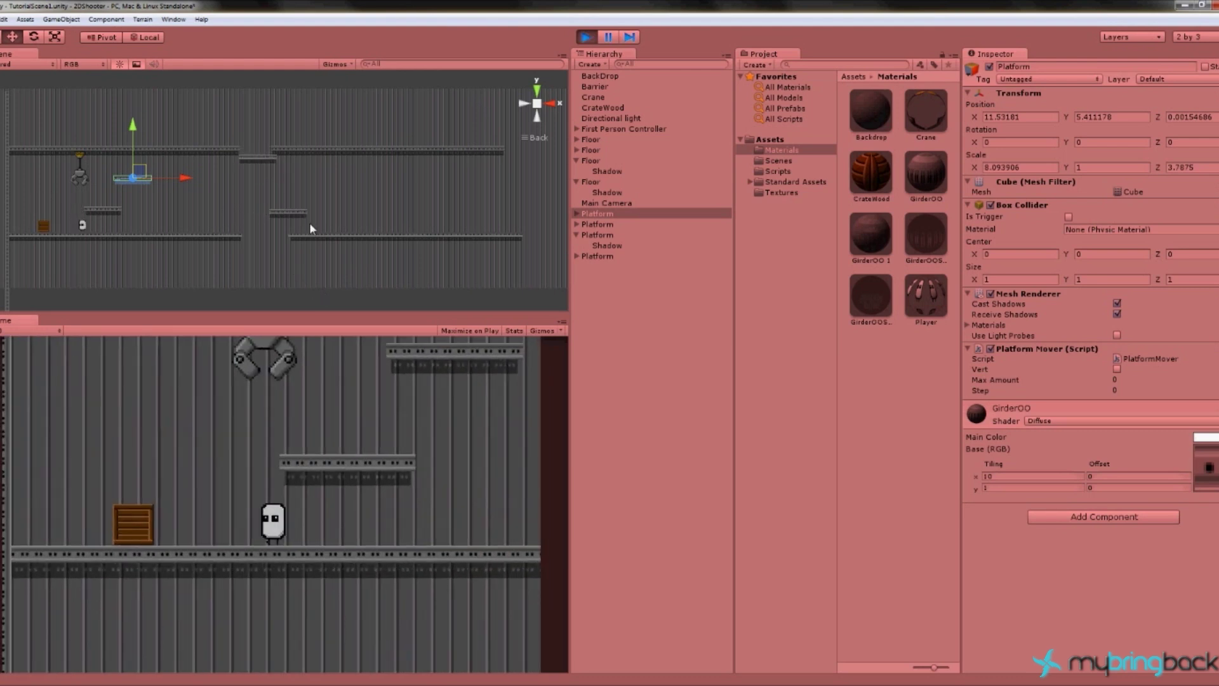
key(ctrl+p)
Step: Set platform heights to Y 3.010375 and Y -2.921027, then play-test the level
click(105, 211)
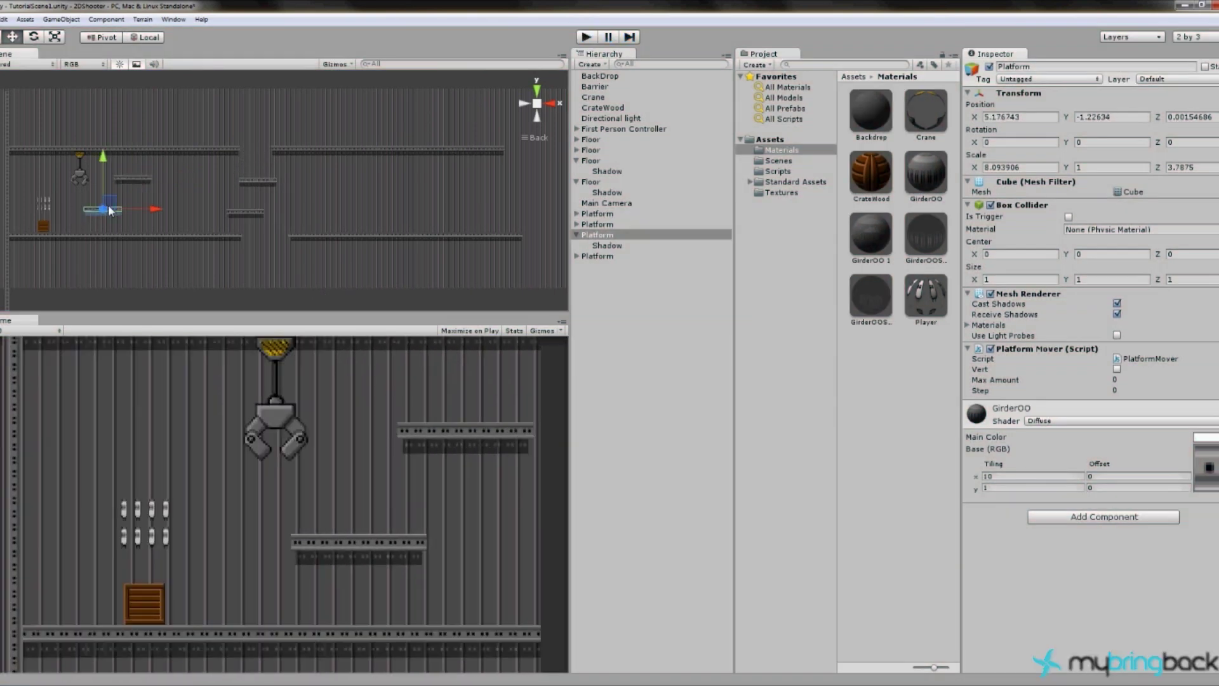
drag(106, 170, 106, 167)
click(121, 180)
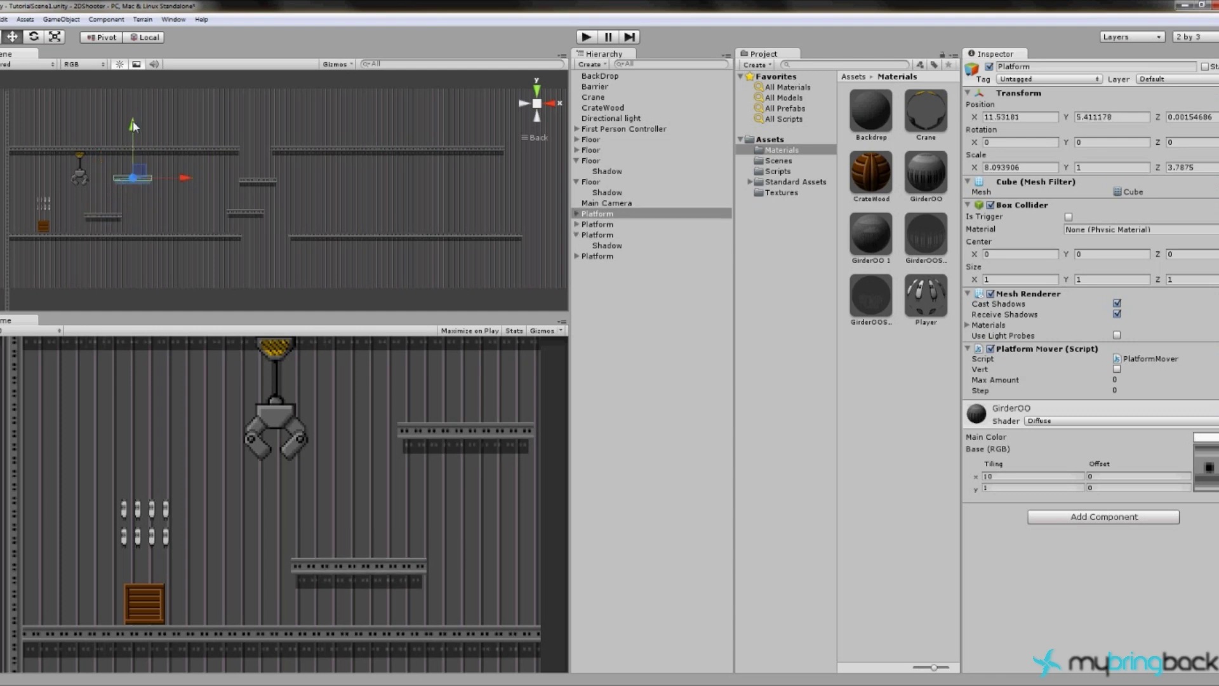
drag(132, 120, 138, 137)
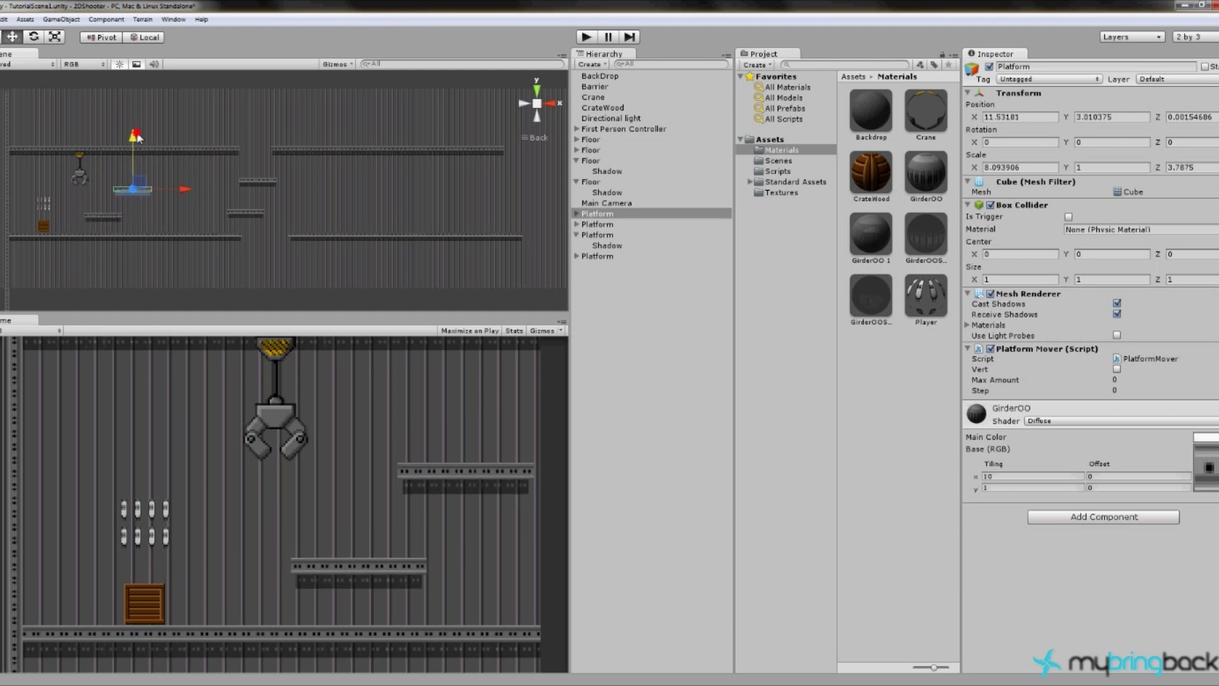
click(586, 37)
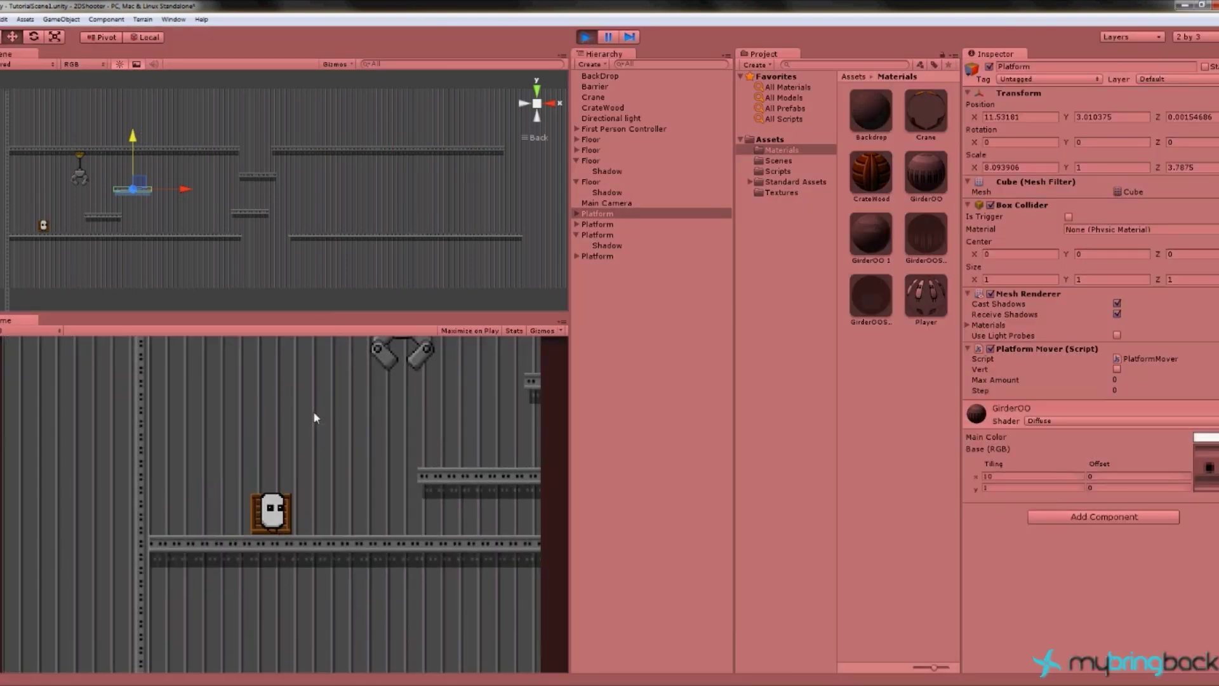
Step: Run and jump the character rightward across the rearranged platforms onto a higher girder
key(Right)
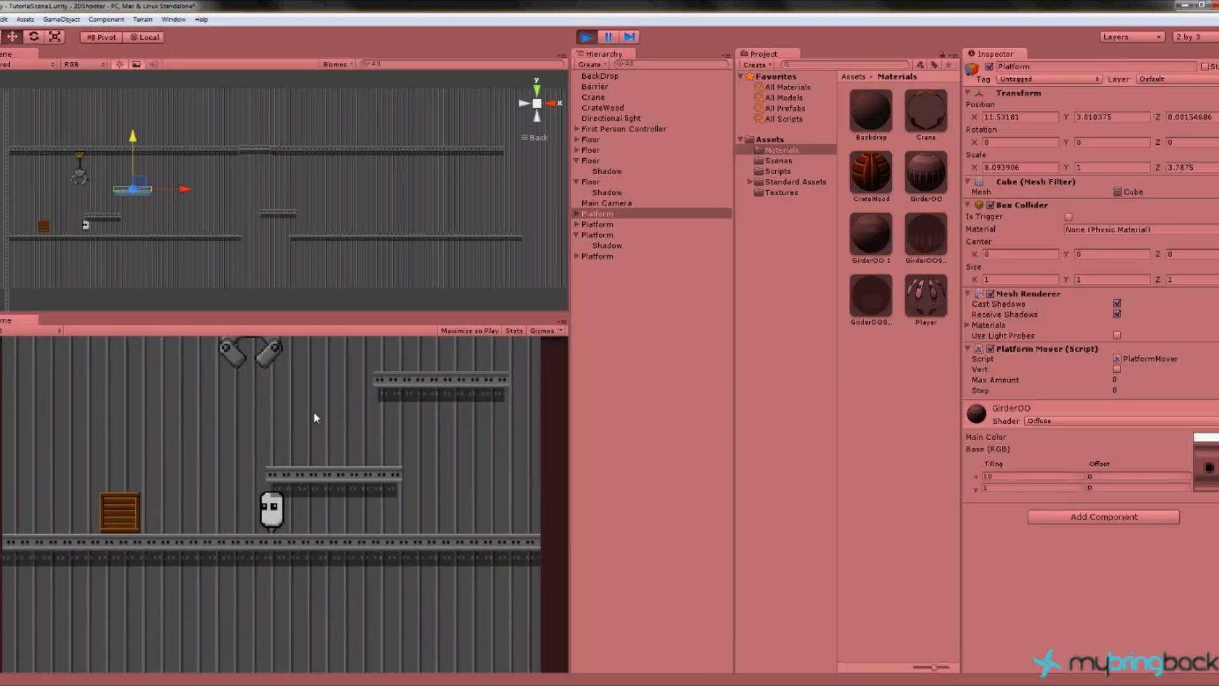
key(space)
key(Right)
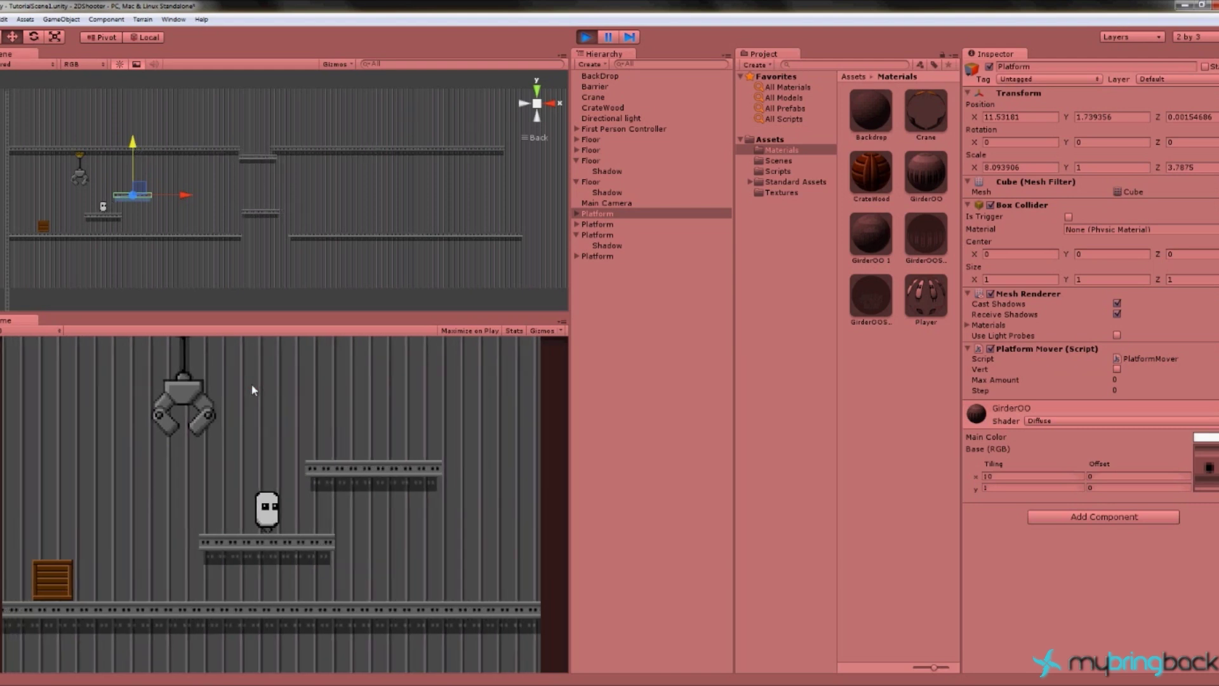
key(space)
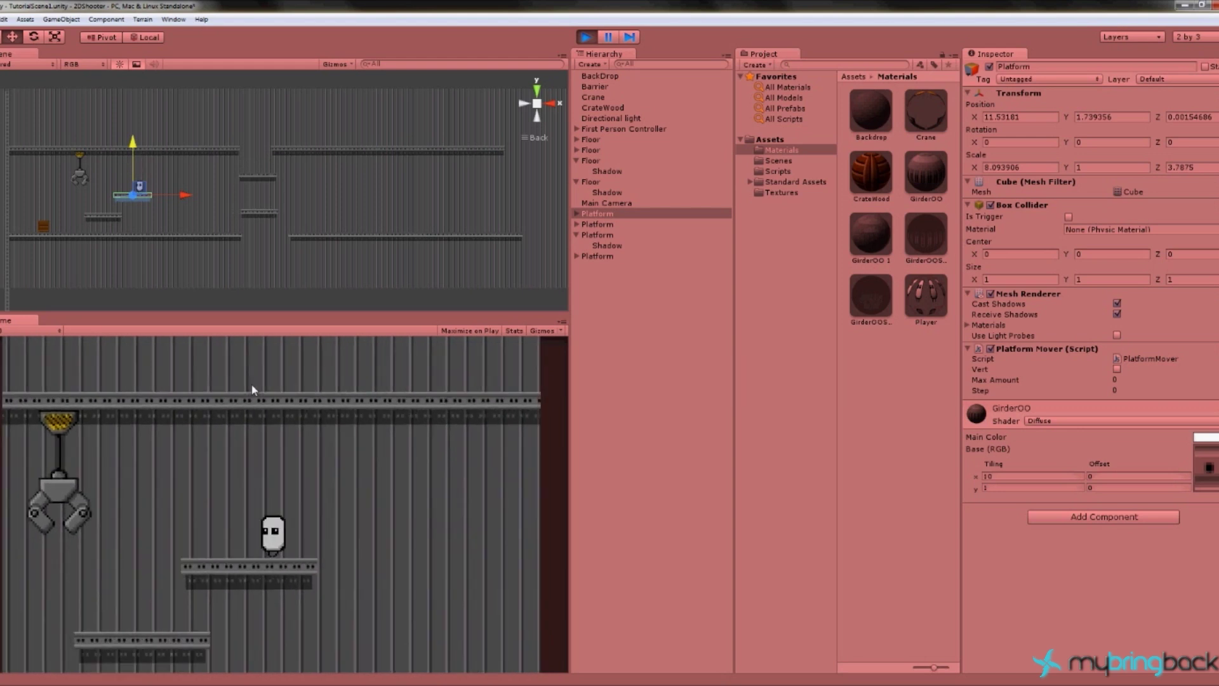
key(Left)
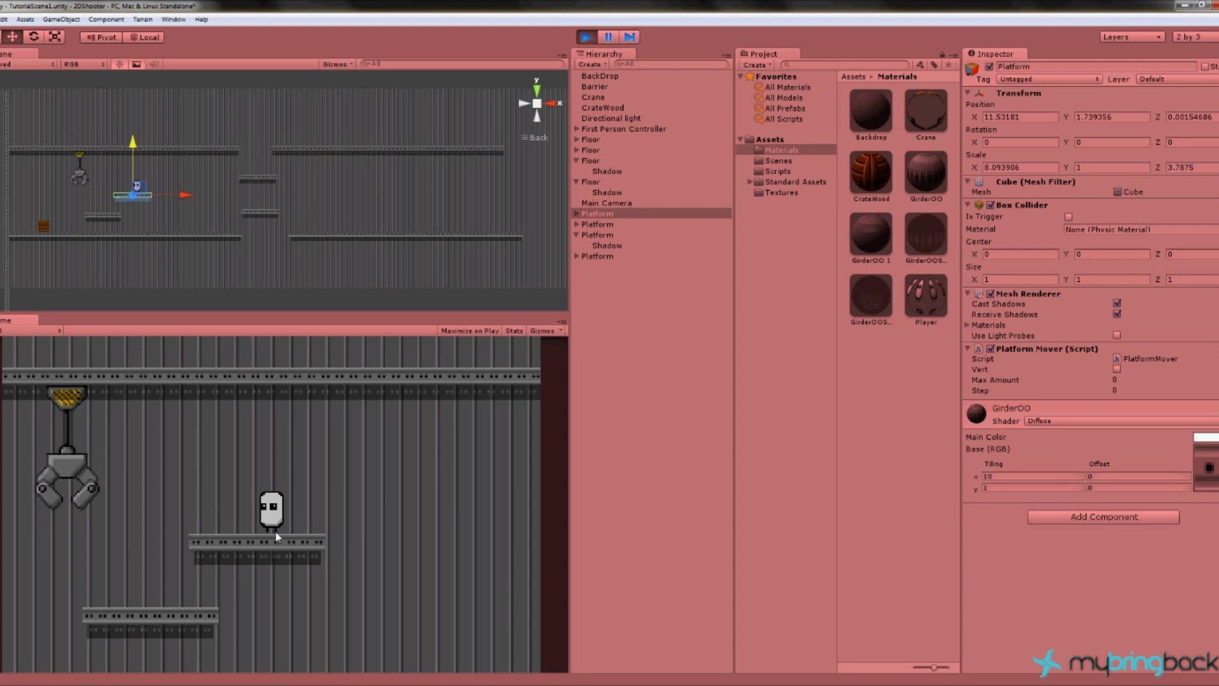
key(Right)
key(Right)
key(Right)
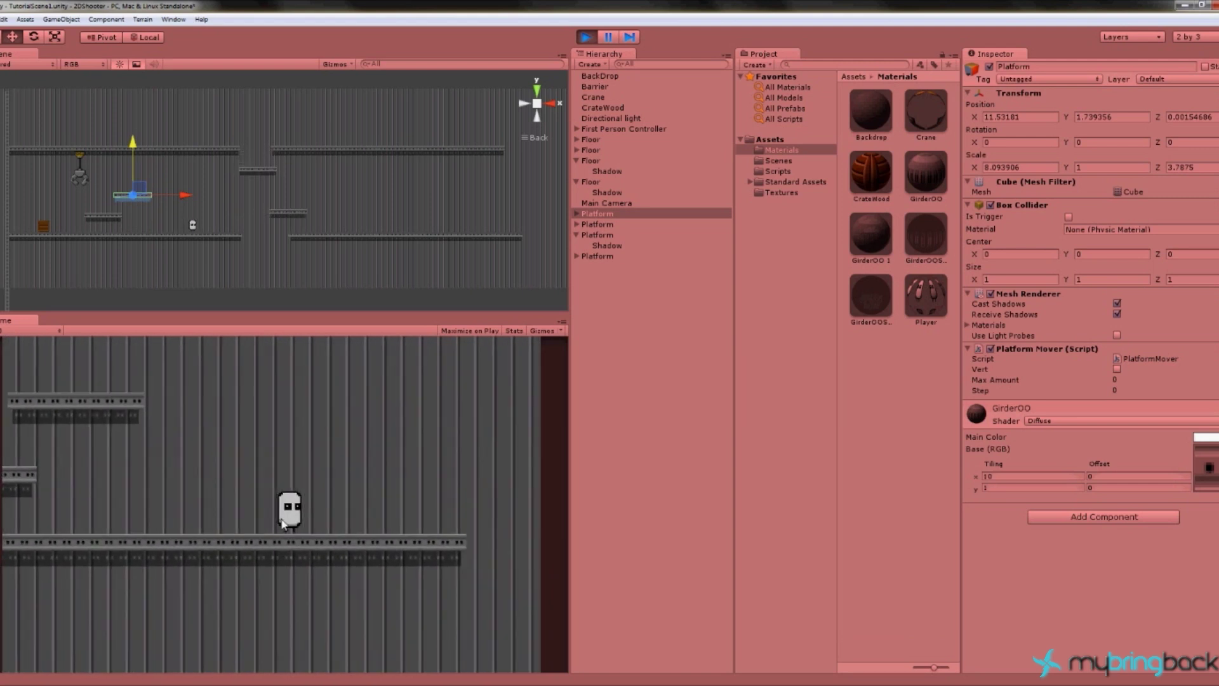
key(Right)
key(Right)
key(space)
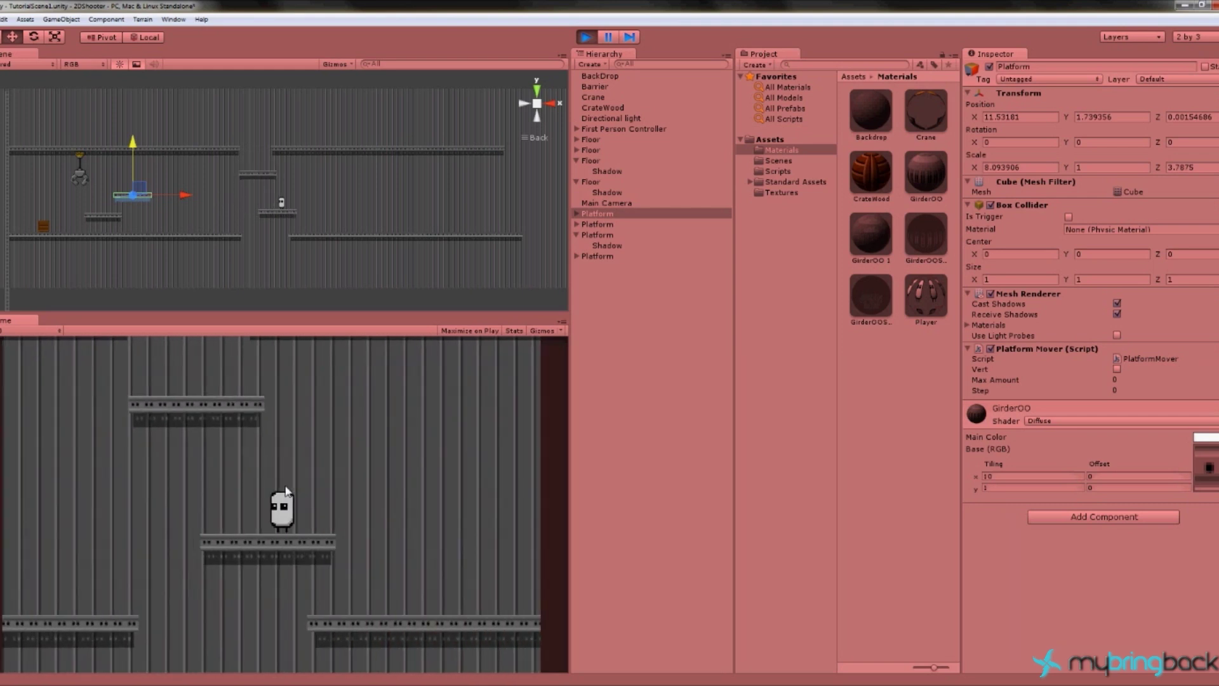
Step: Nudge the Platform down and right, duplicate it at X 6.871429, Y 7.247087, and replay
key(ctrl+p)
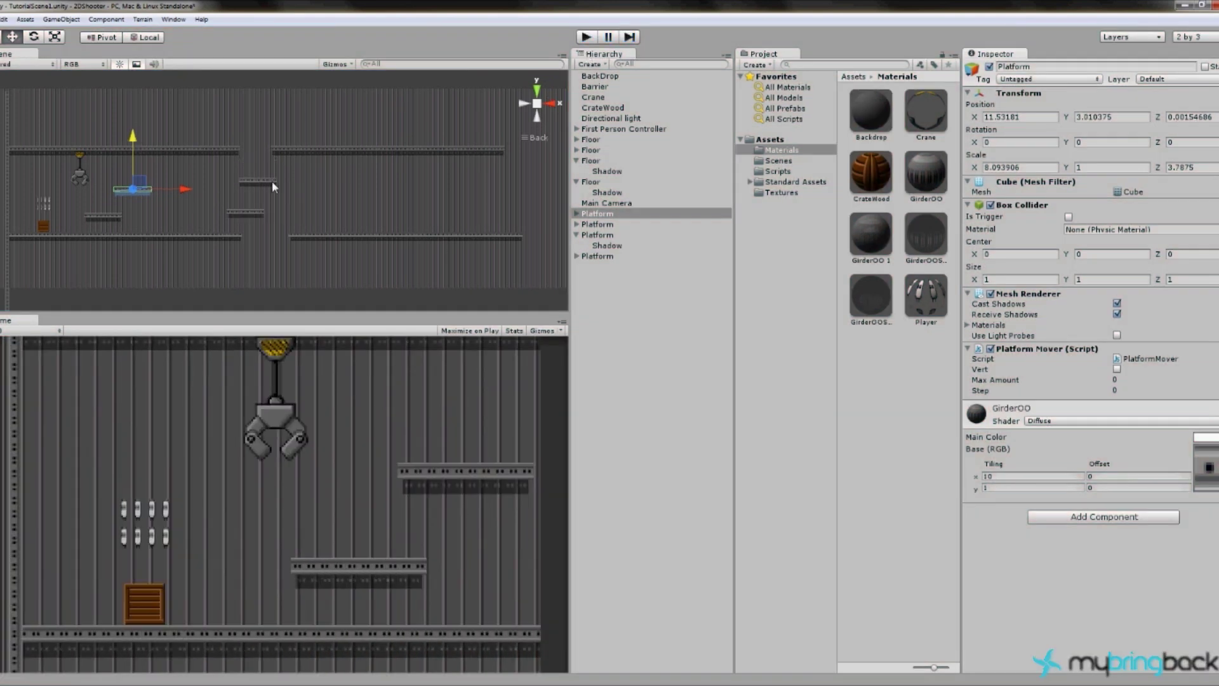
click(270, 181)
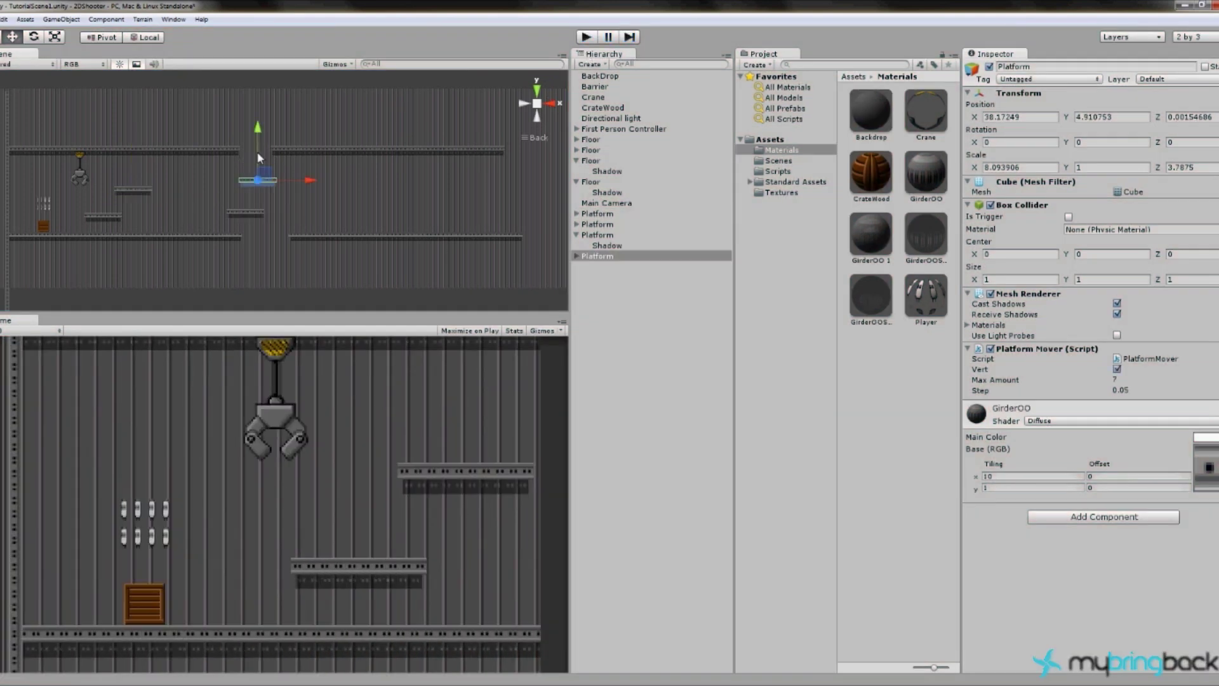
click(126, 197)
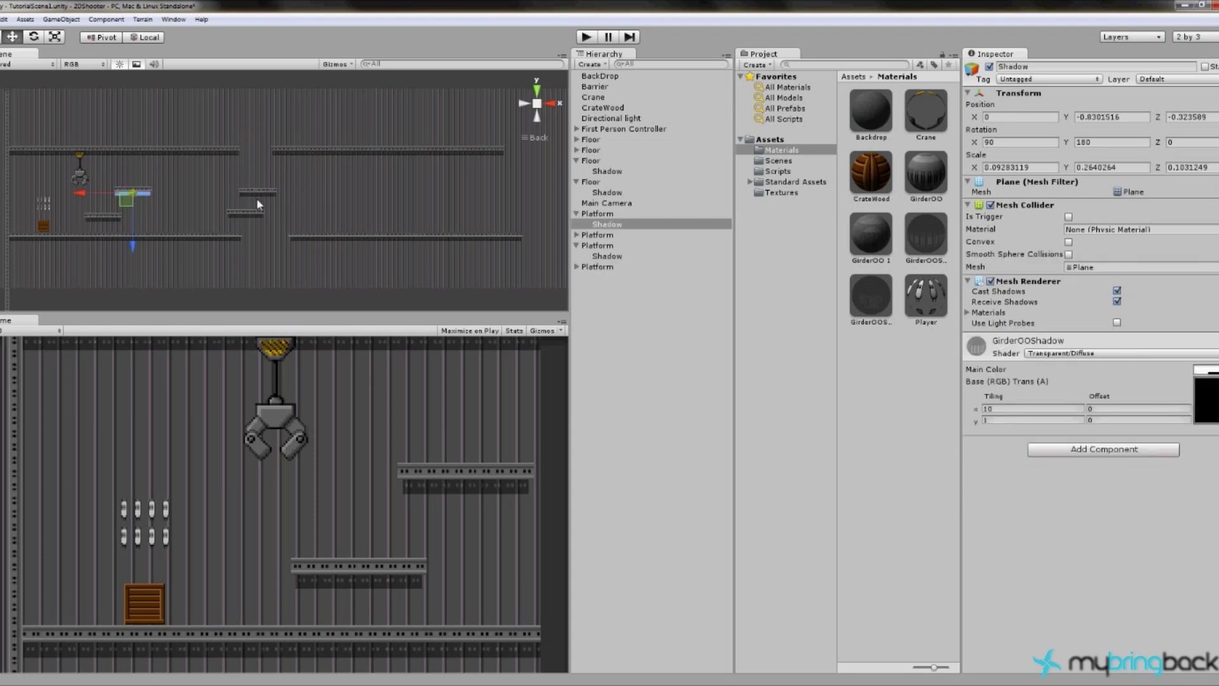
click(625, 224)
click(619, 215)
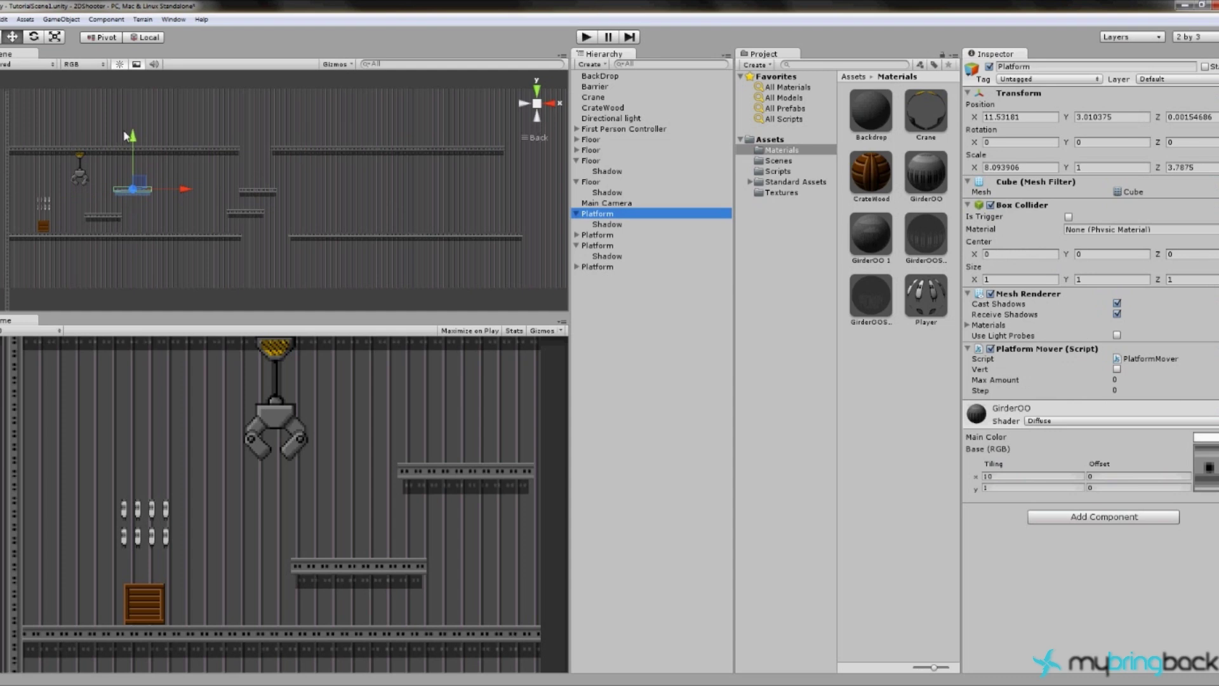
drag(132, 141, 134, 145)
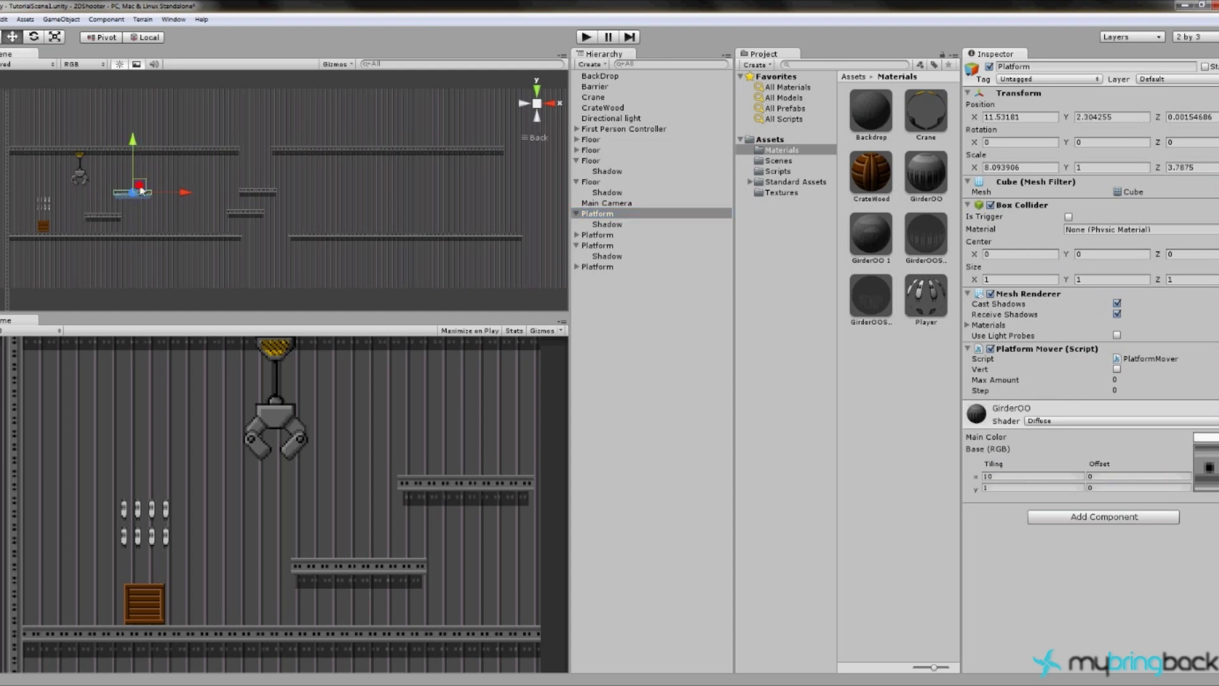
drag(140, 192, 122, 170)
key(ctrl+d)
click(587, 37)
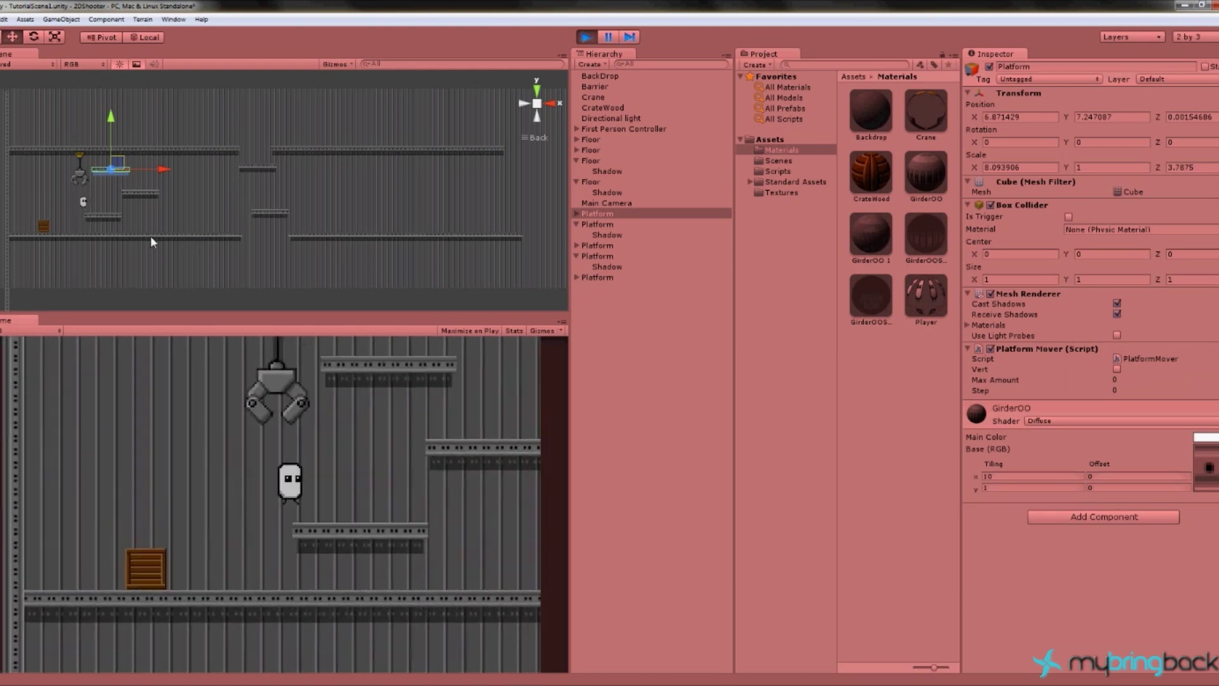
Step: Hop the character up across the moving platforms toward the upper ceiling girders
key(Right)
key(space)
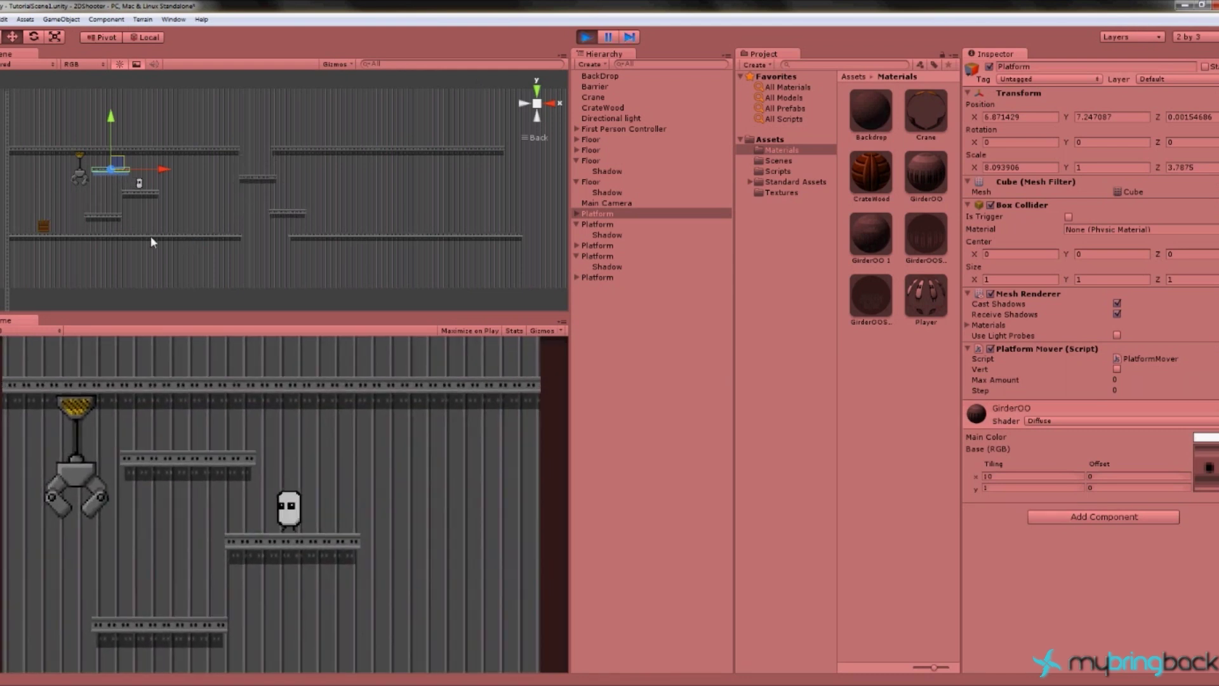
key(space)
key(Left)
key(Right)
key(Right)
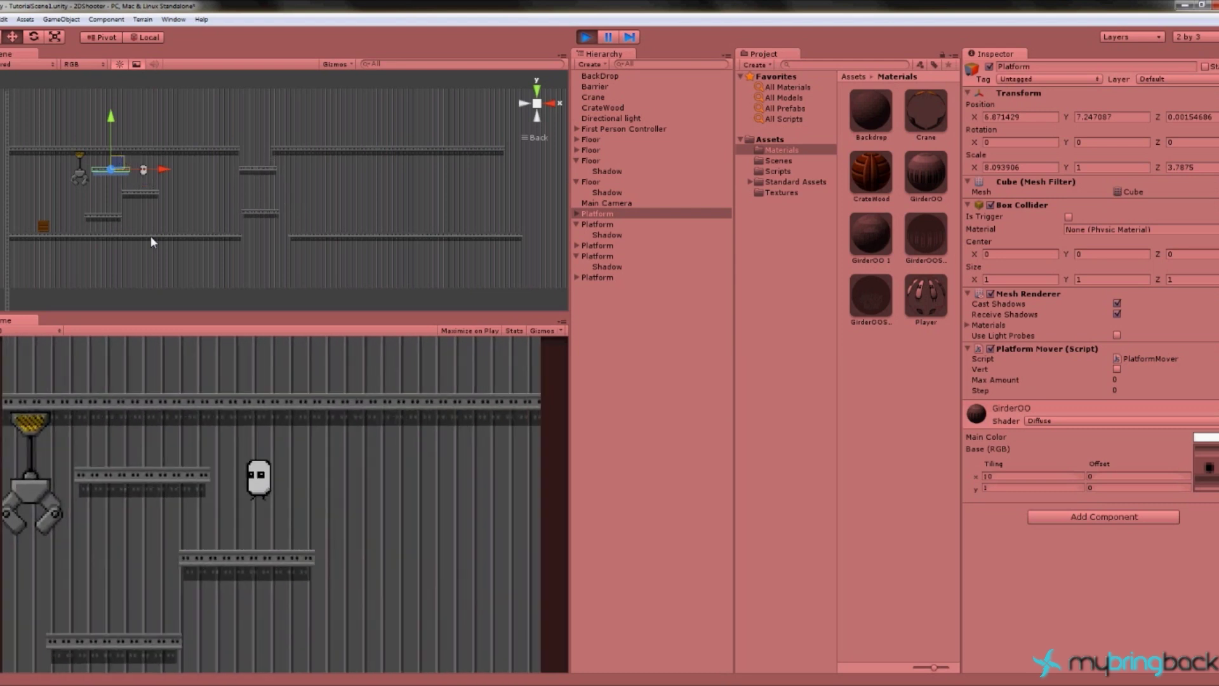
key(Right)
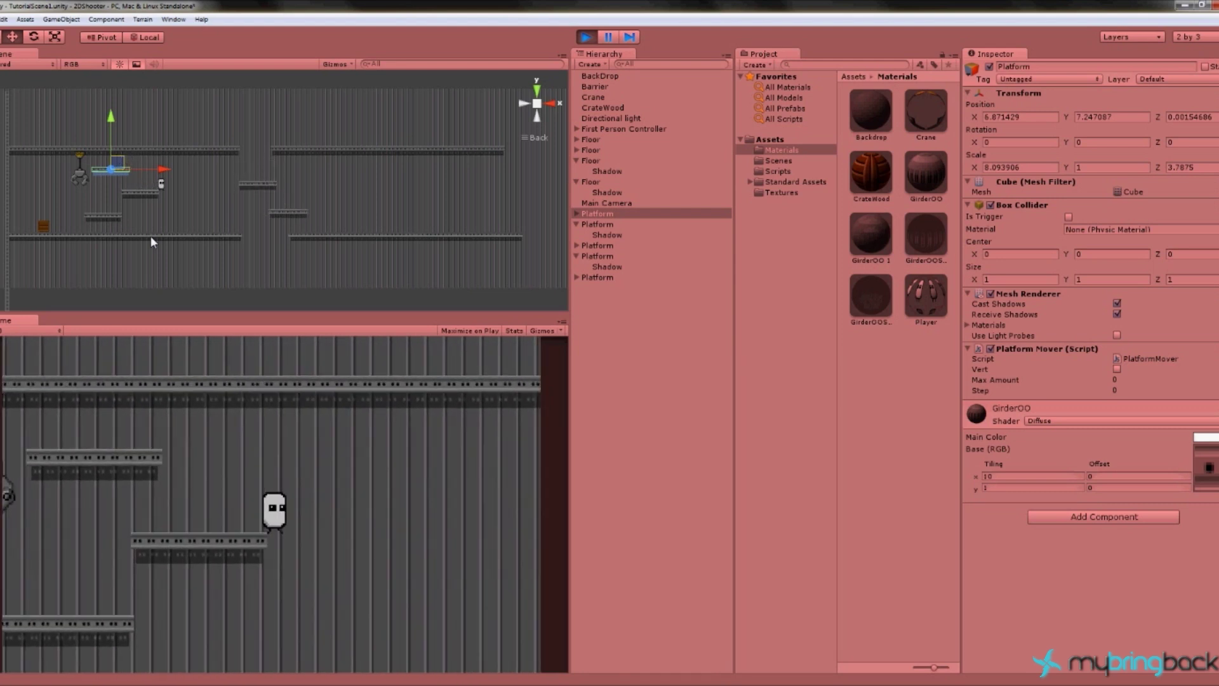
key(Right)
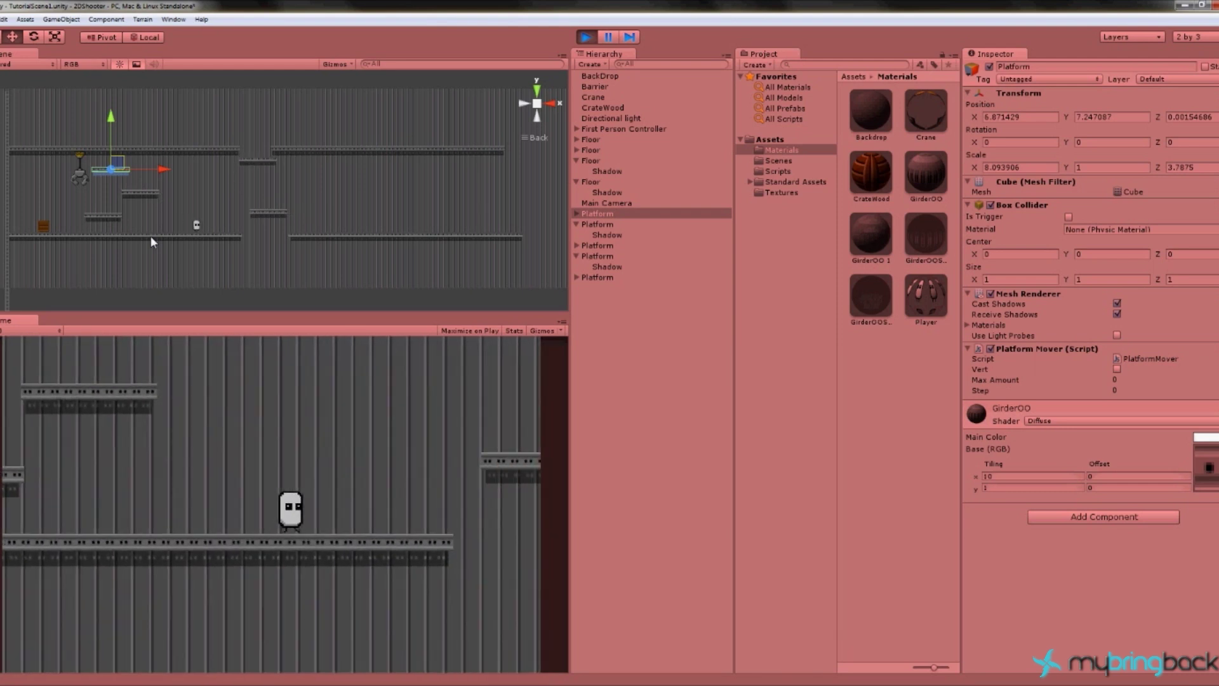
key(Right)
key(space)
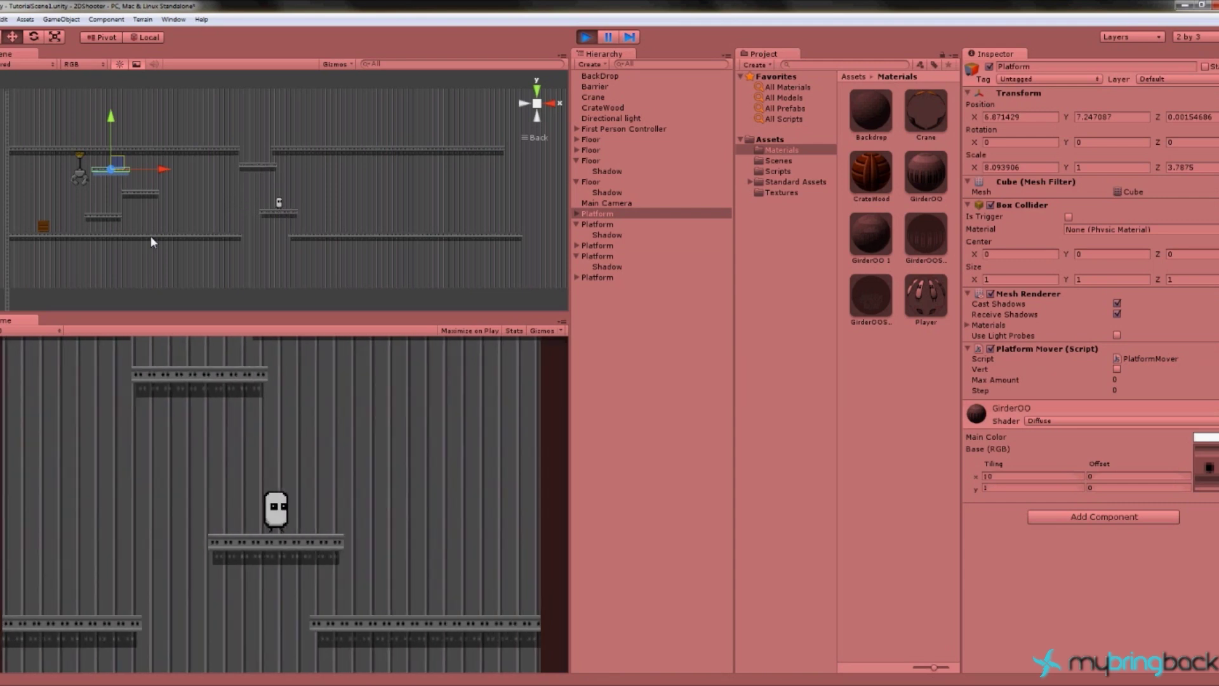
key(Right)
key(Left)
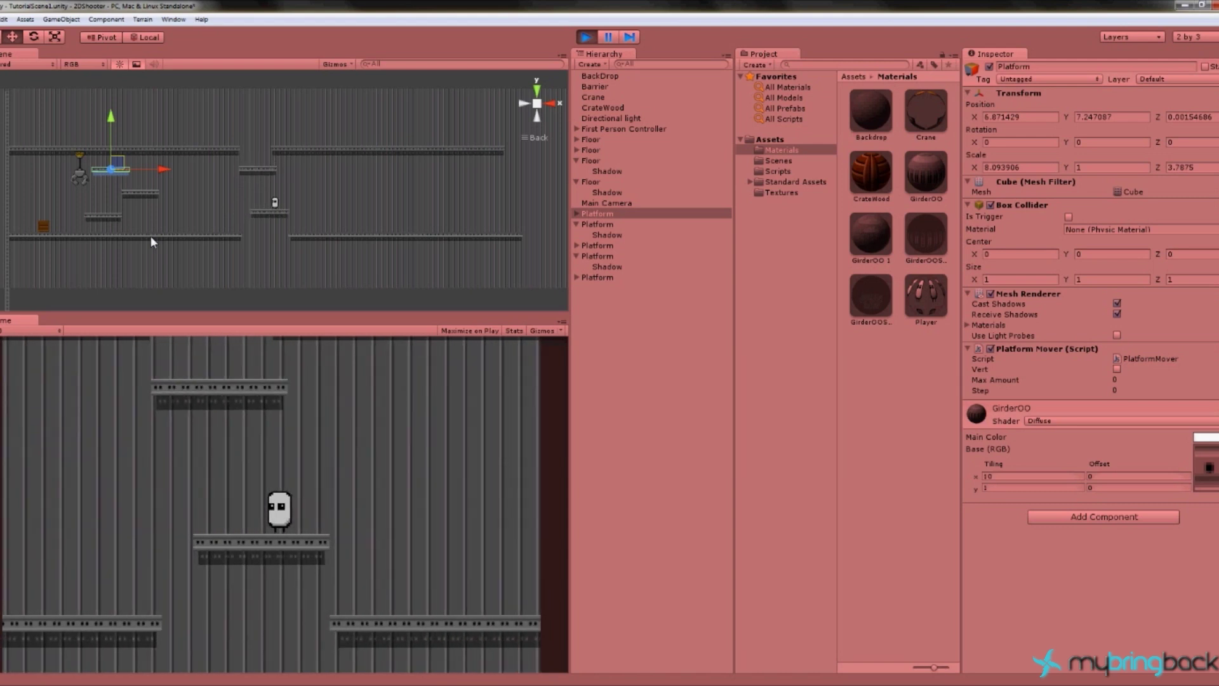
key(space)
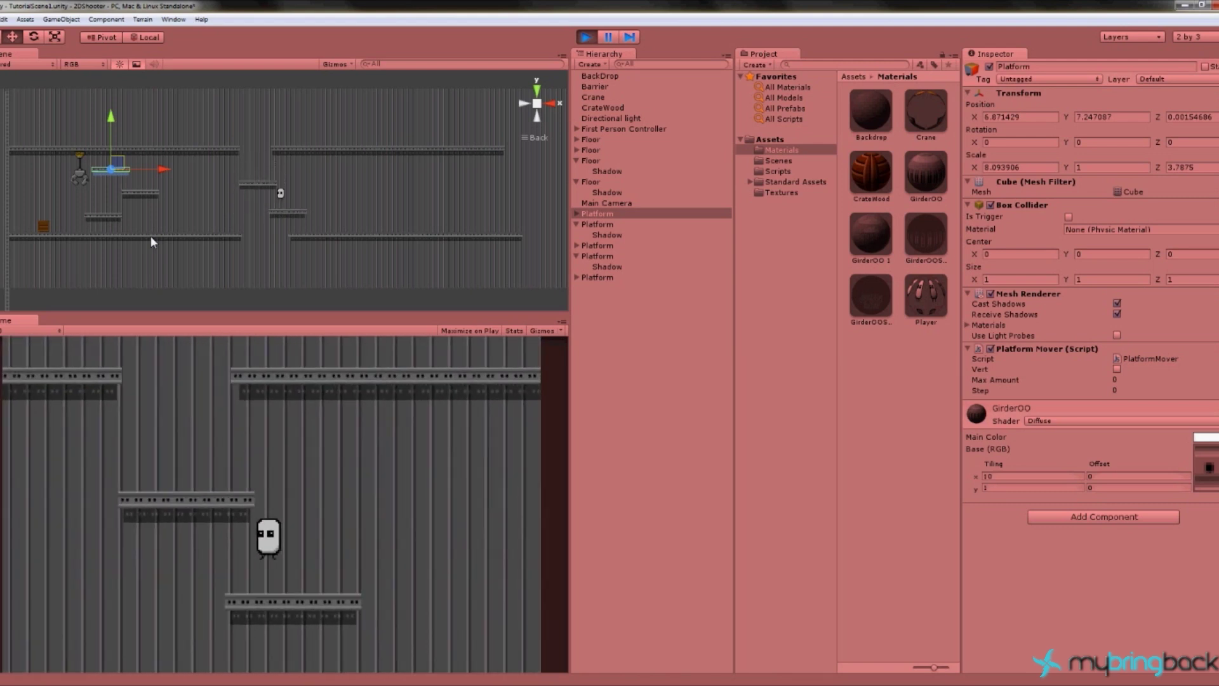